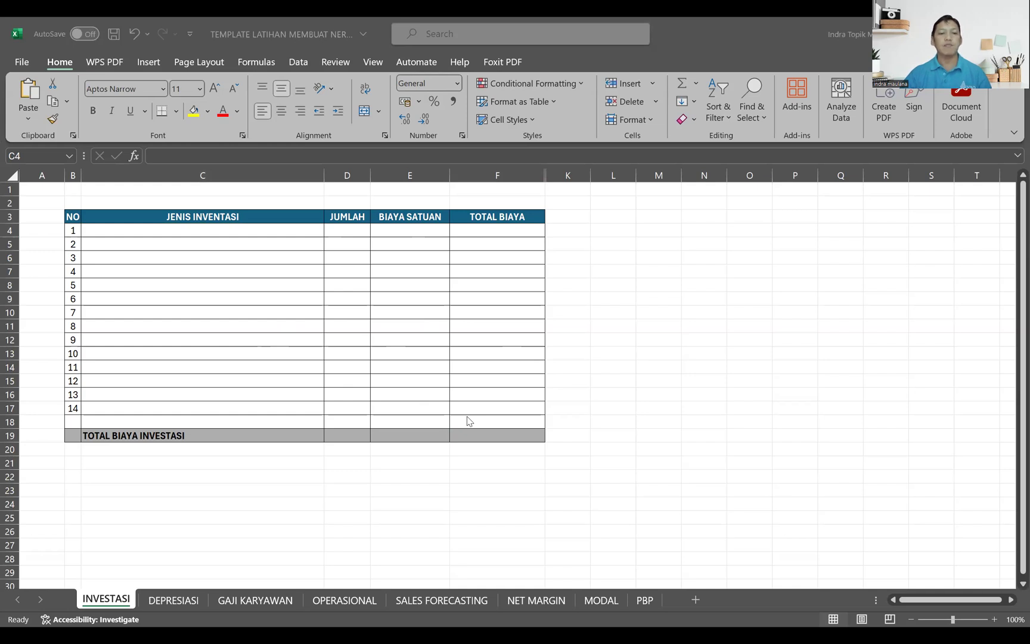
Step: Copy the prepared pharmacy investment items, quantities and unit costs and paste them into the INVESTASI table starting at C4
key(ctrl+c)
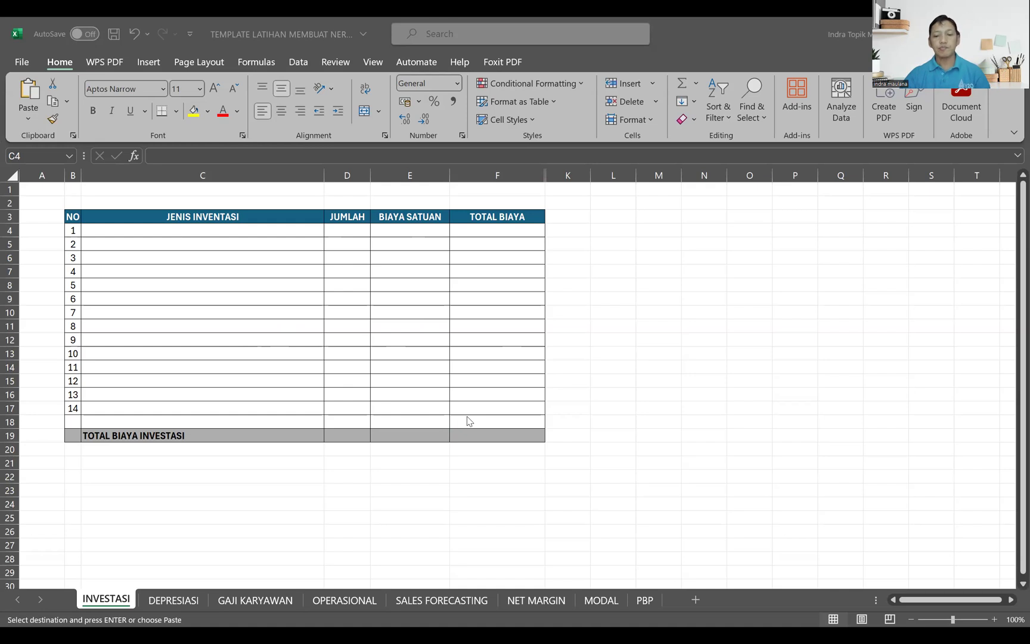
click(172, 230)
key(ctrl+v)
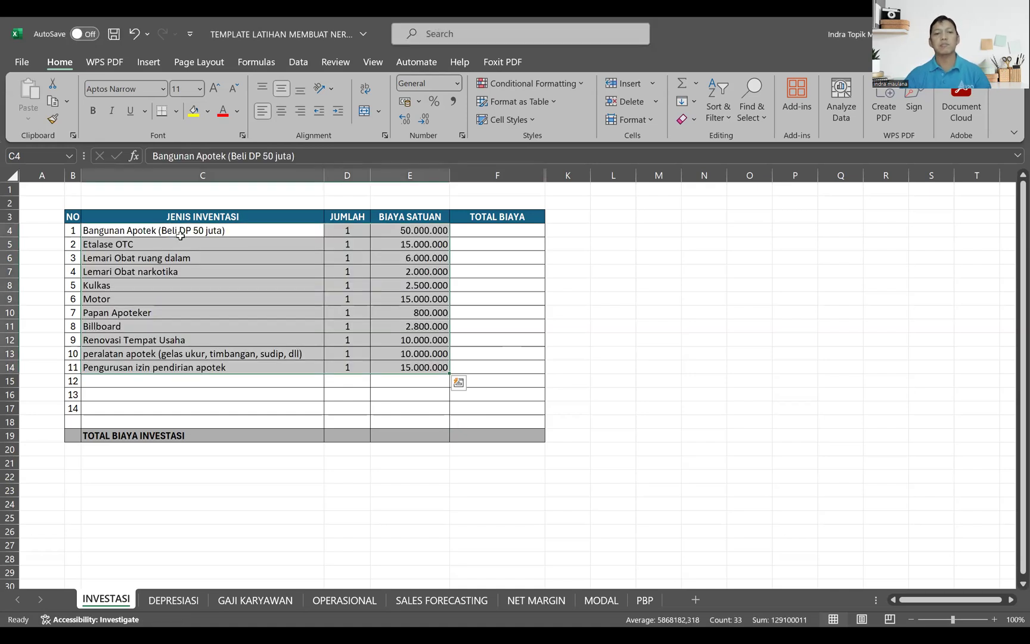
Step: Calculate the first item's TOTAL BIAYA in F4 as quantity times unit cost with the formula =D4*E4
click(520, 229)
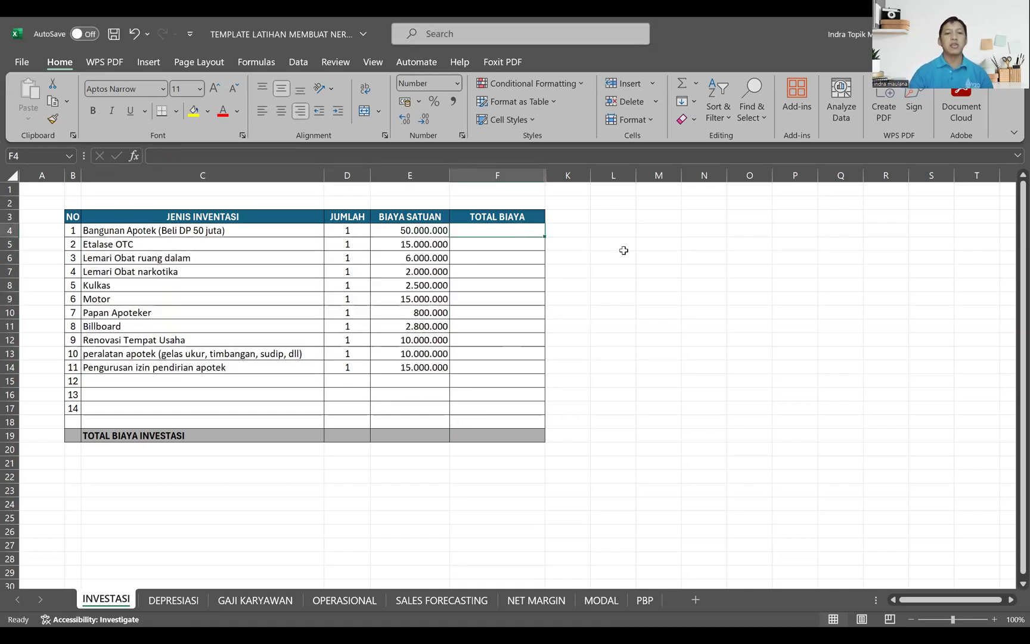
text(=)
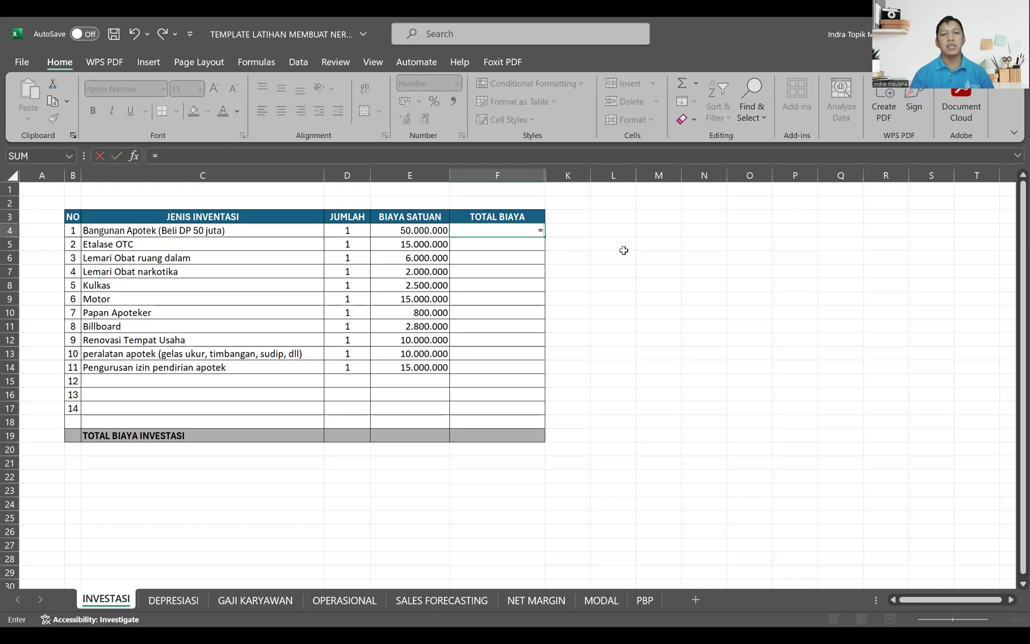
key(Left)
key(Left)
text(*)
key(Left)
key(Return)
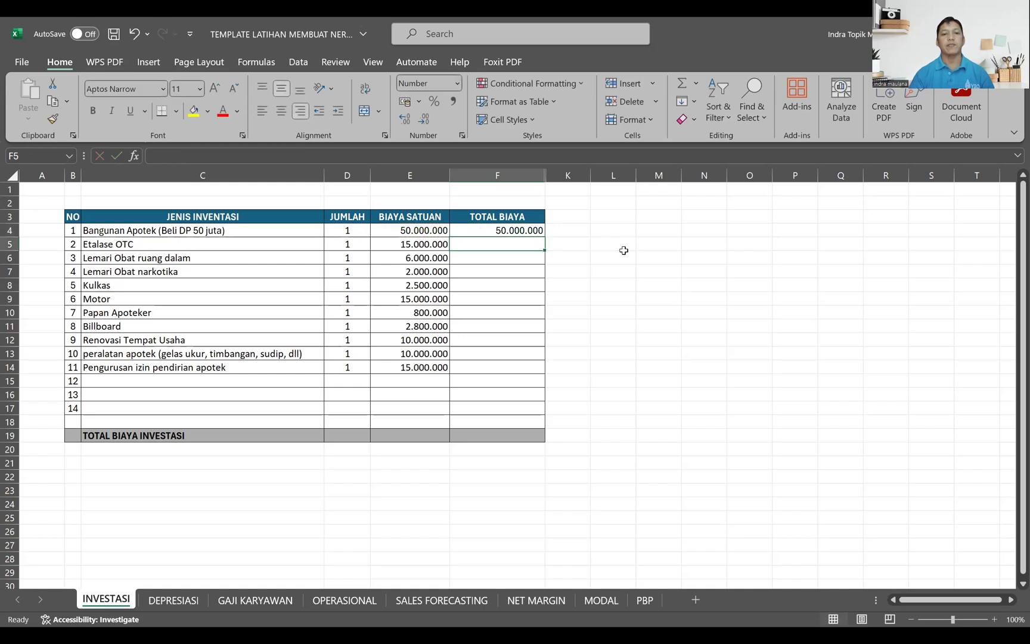
Step: Narrow the TOTAL BIAYA column slightly and fill the F4 formula down through F14
double_click(540, 177)
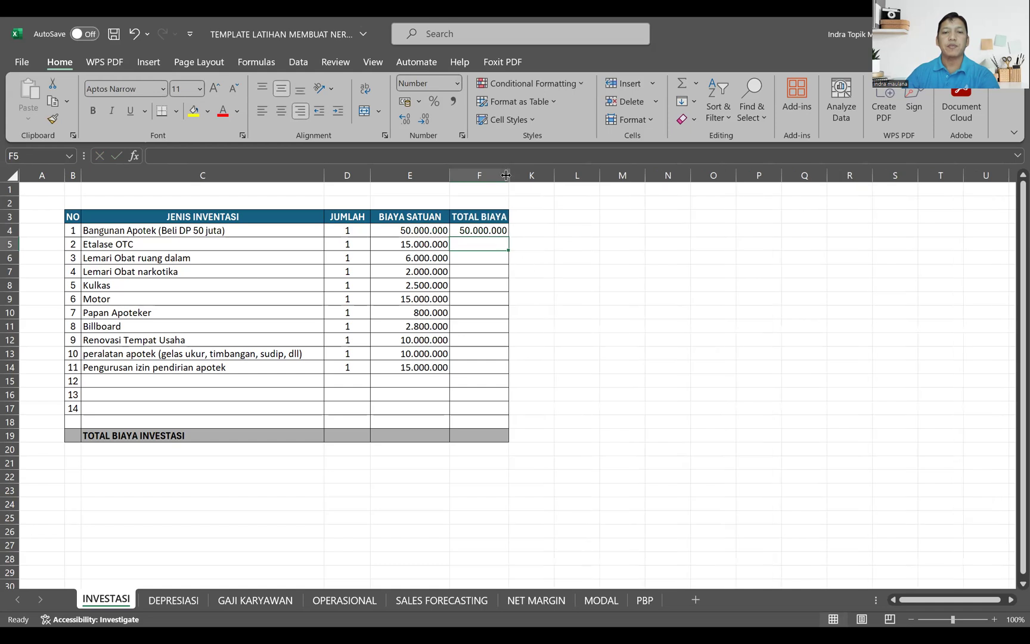
drag(506, 174, 524, 174)
click(516, 231)
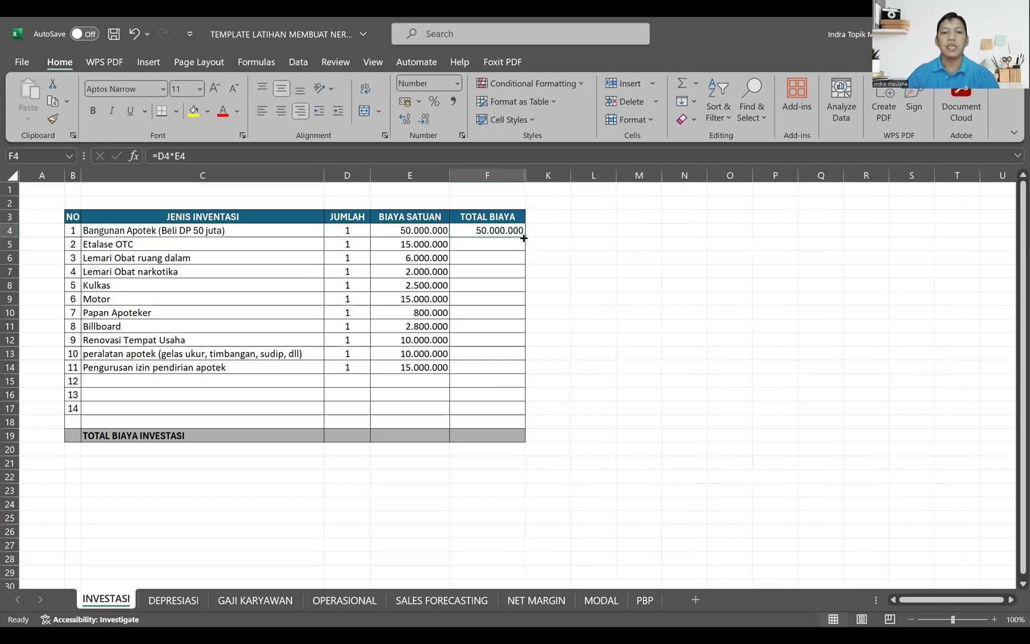
click(511, 244)
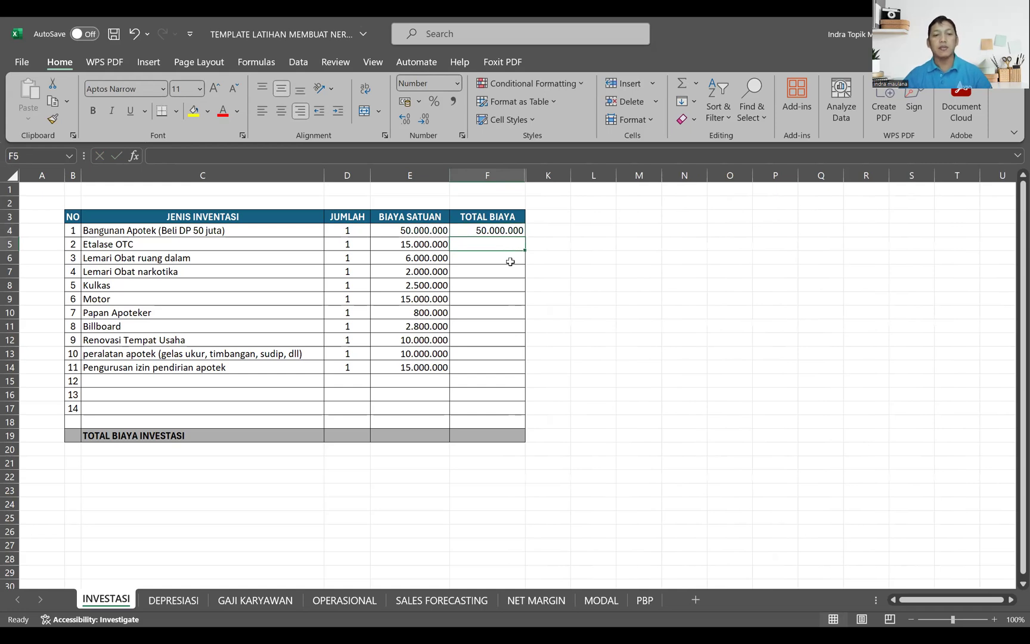
key(ctrl+d)
click(515, 231)
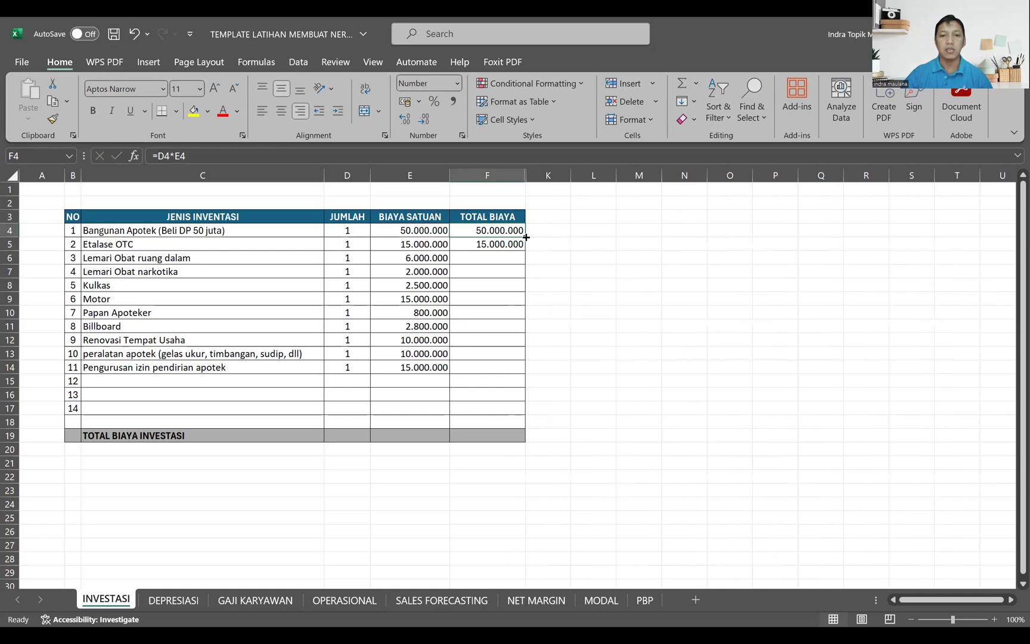
drag(526, 238, 505, 377)
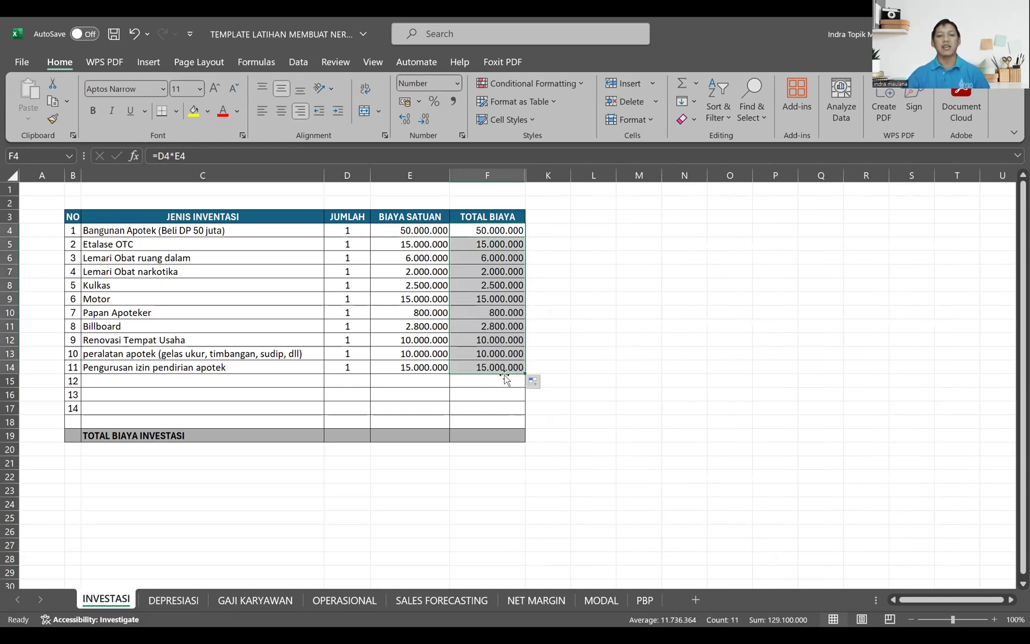
Step: Total the investment costs in F19 of the TOTAL BIAYA INVESTASI row with =SUM(F4:F17)
click(505, 436)
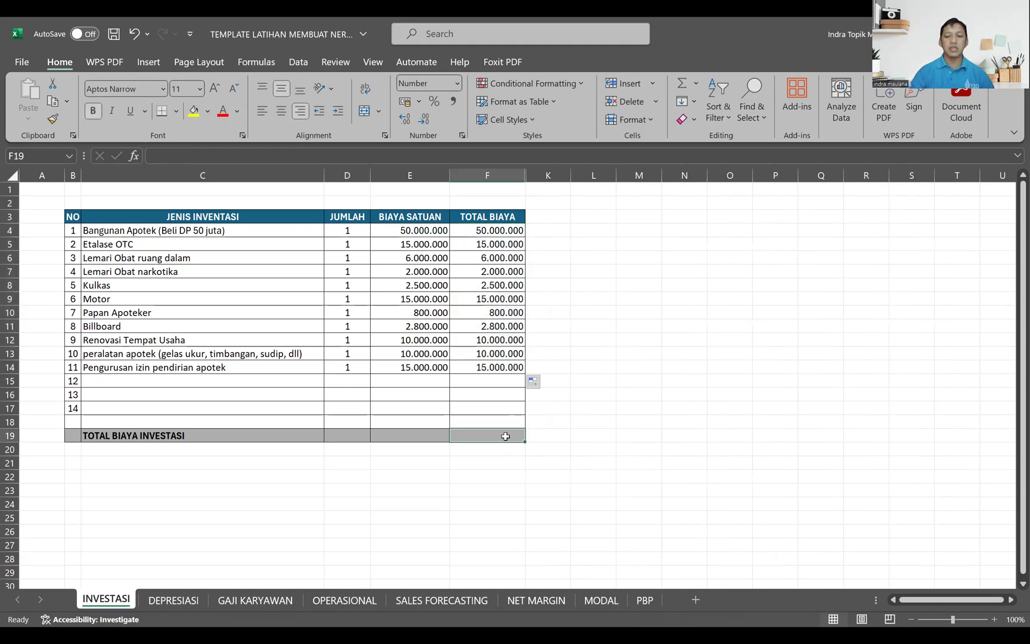
text(=)
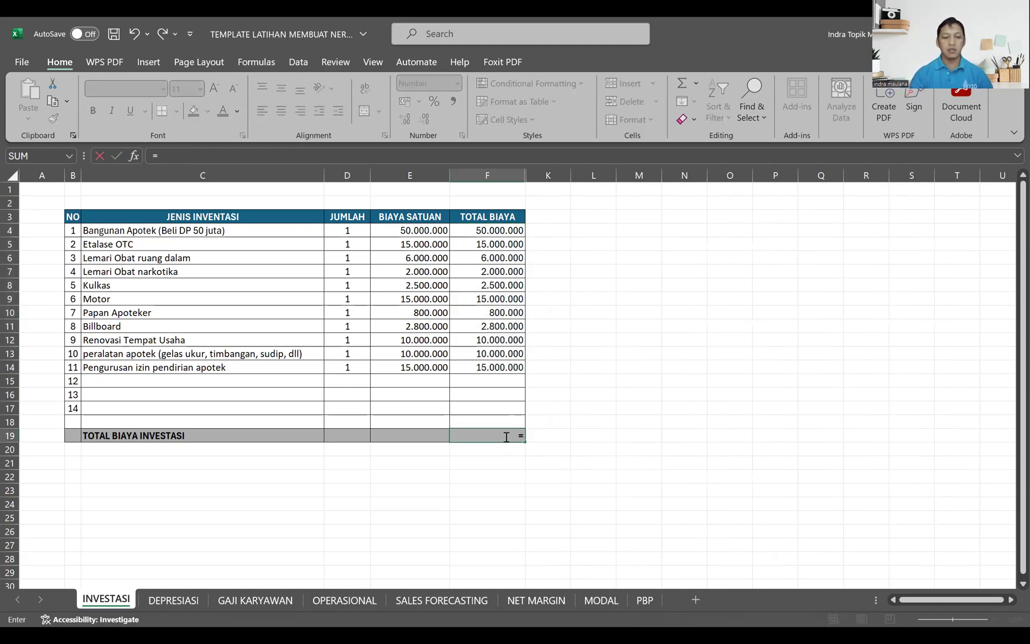
text(sum)
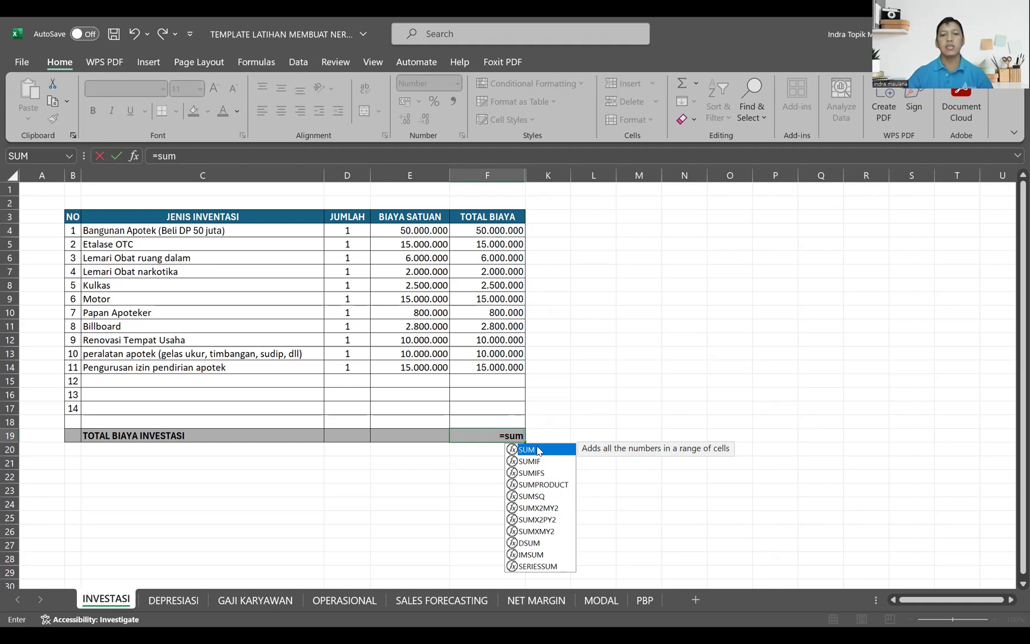
double_click(537, 450)
click(487, 232)
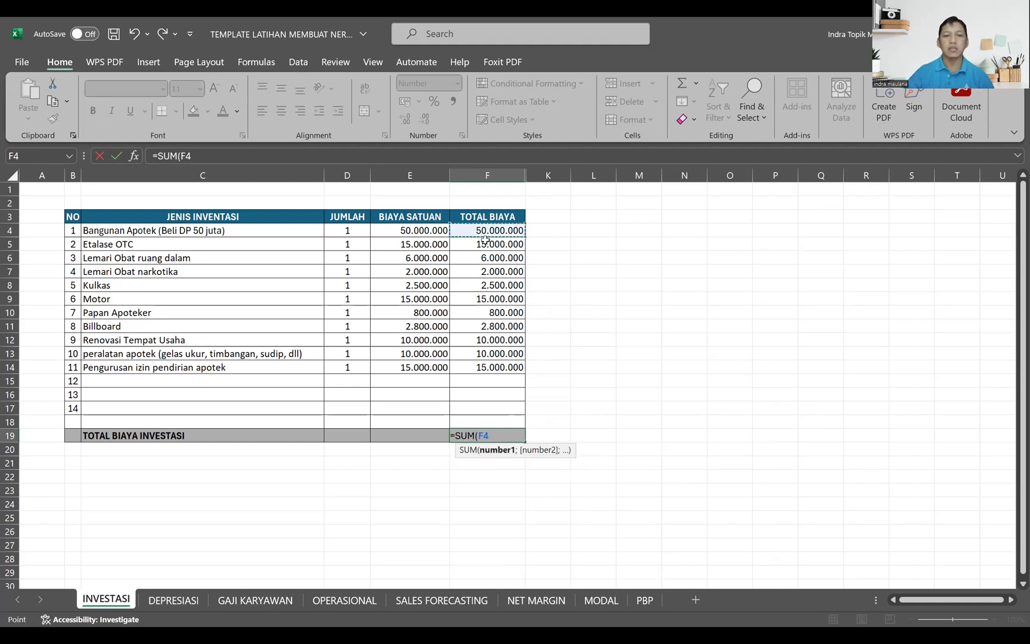
shift+click(479, 412)
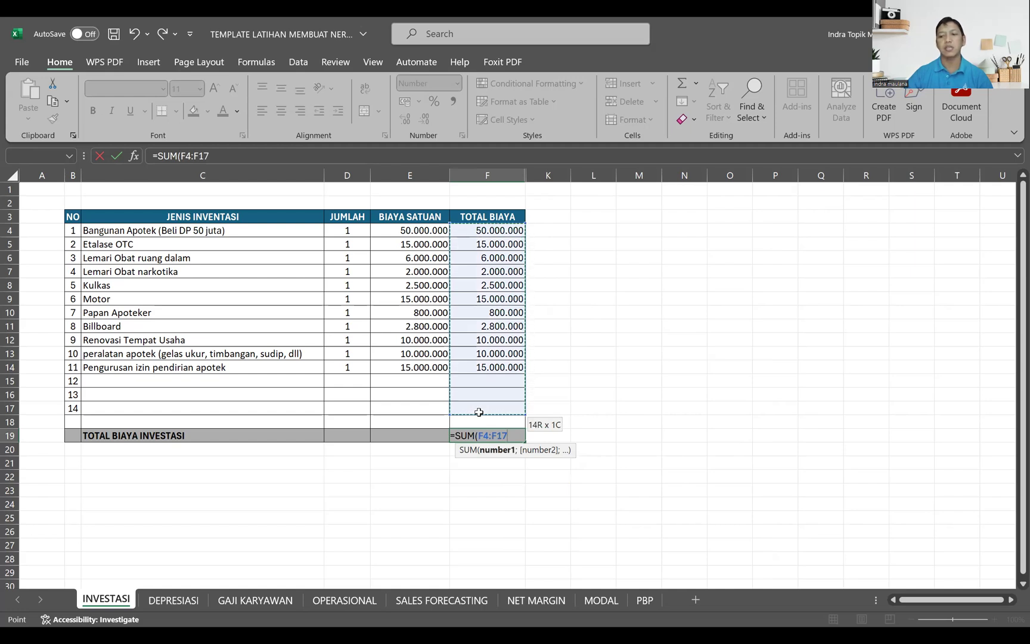
drag(479, 412, 480, 412)
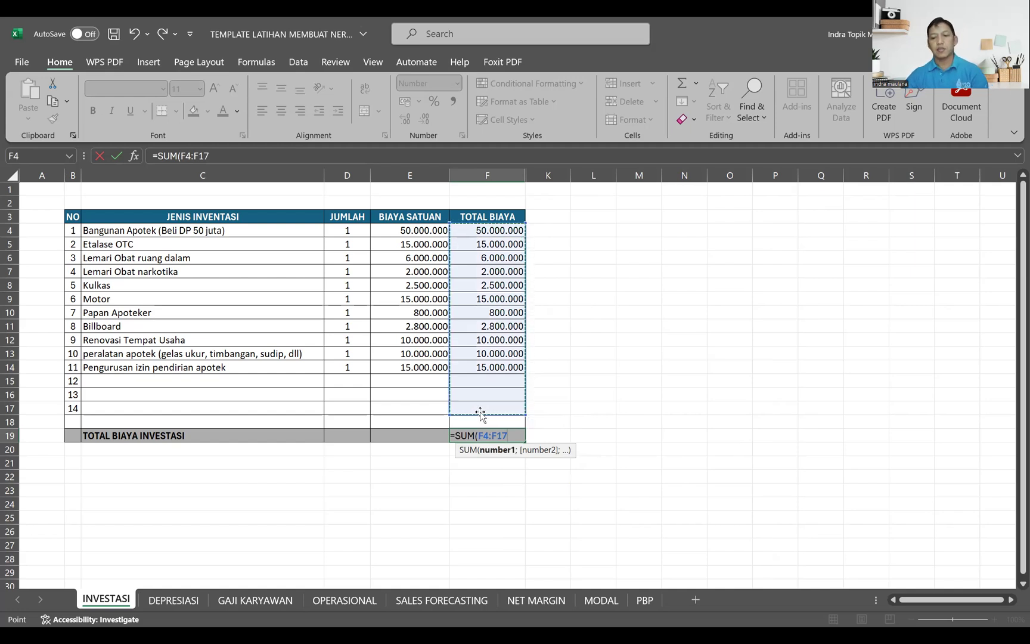
key(Return)
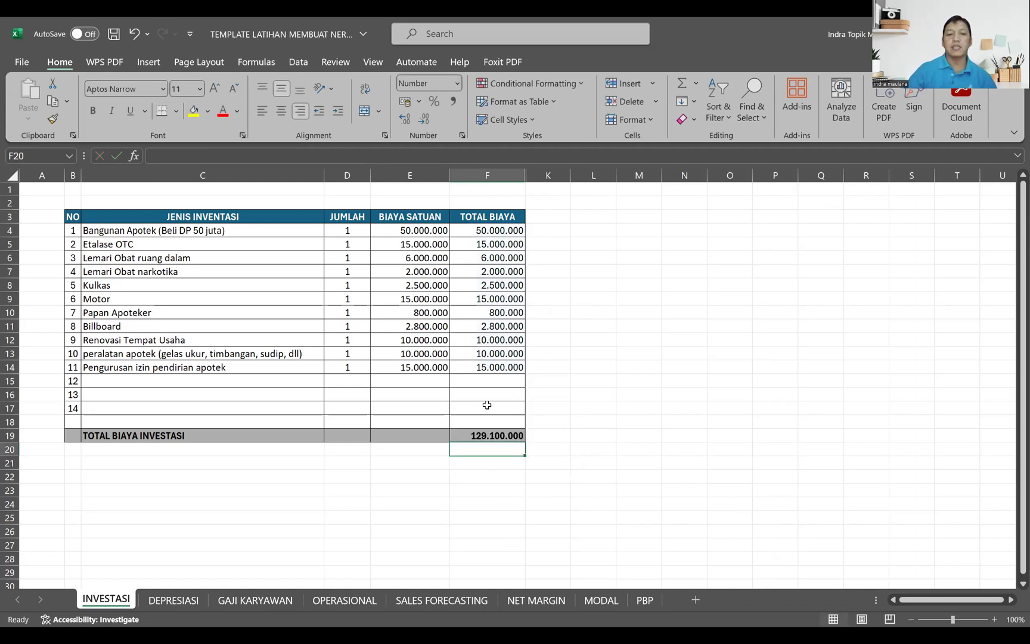
click(489, 435)
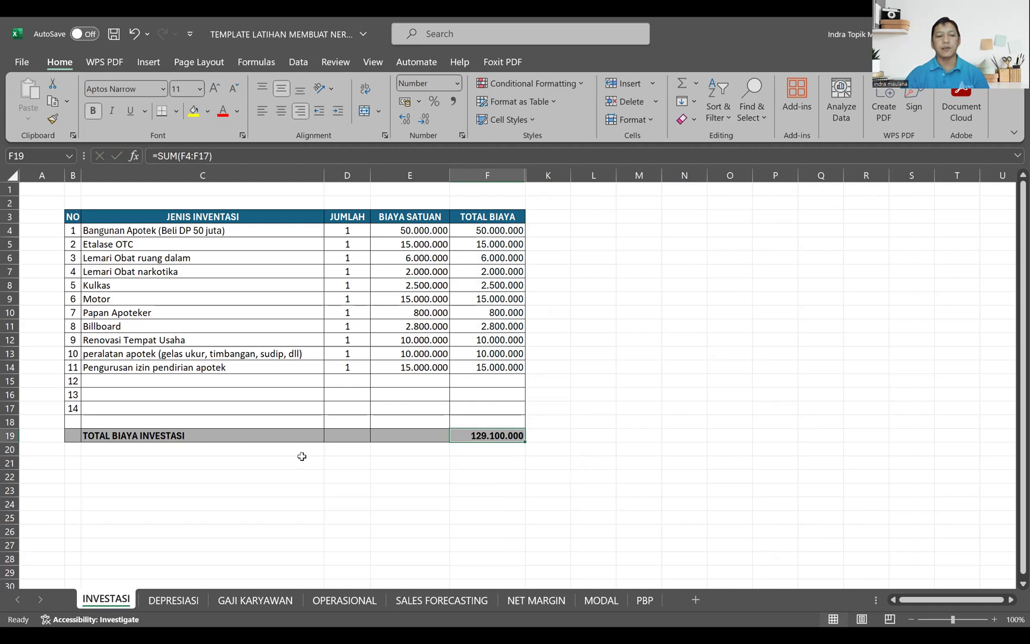
Step: On the DEPRESIASI sheet, link C4 to the first item name with =INVESTASI!C4 and fill it down through C18
click(171, 600)
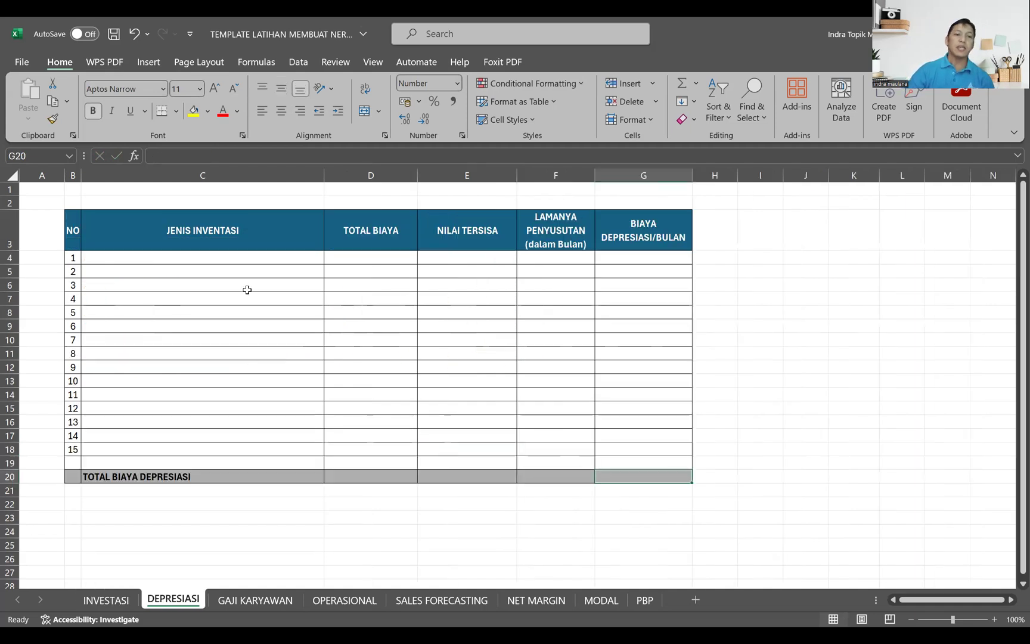
click(223, 261)
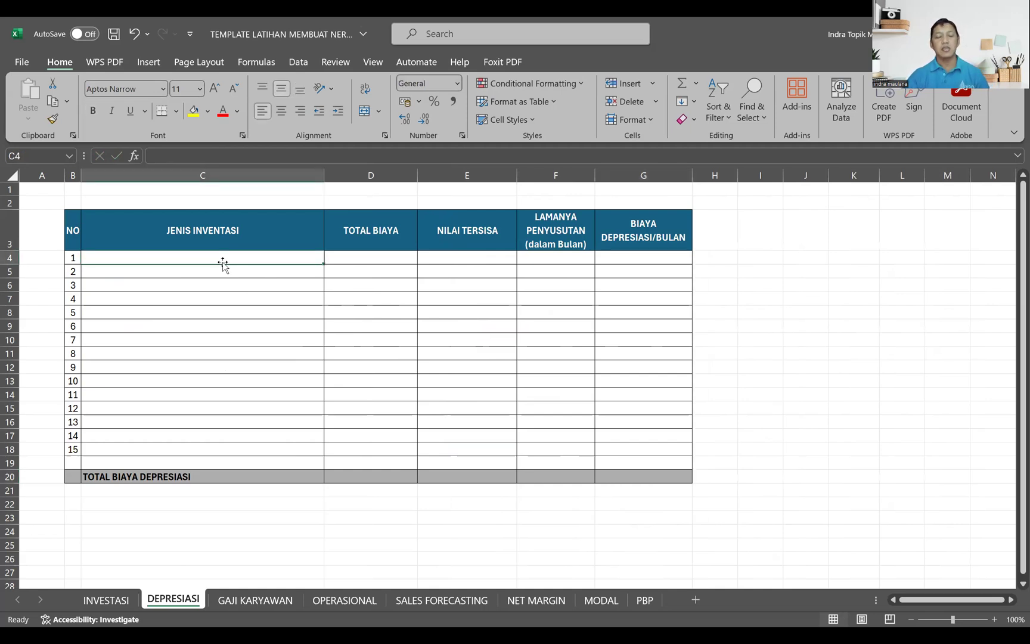
click(104, 601)
click(162, 602)
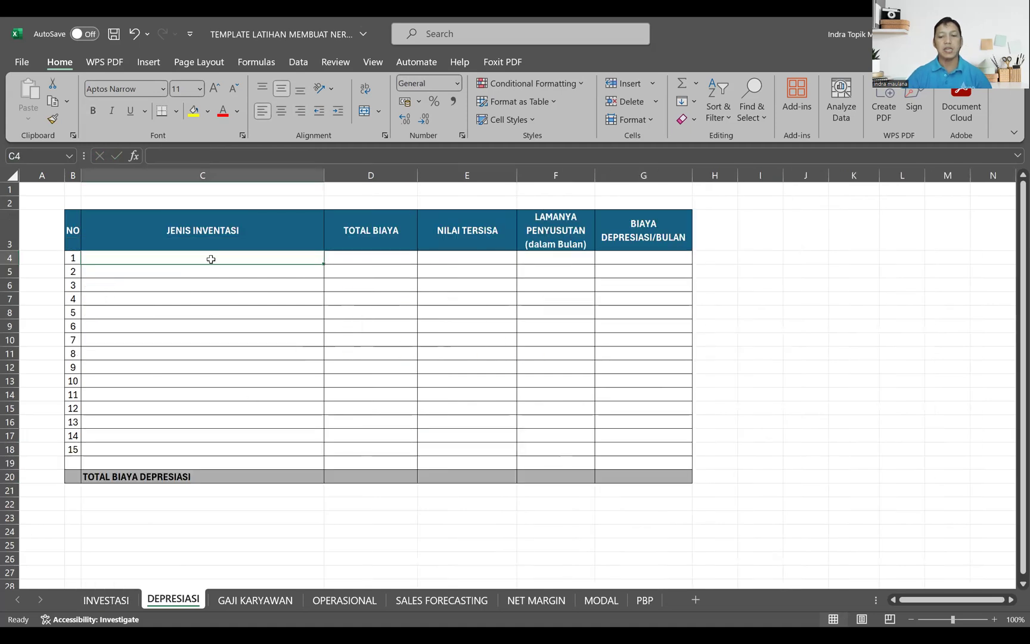
text(=)
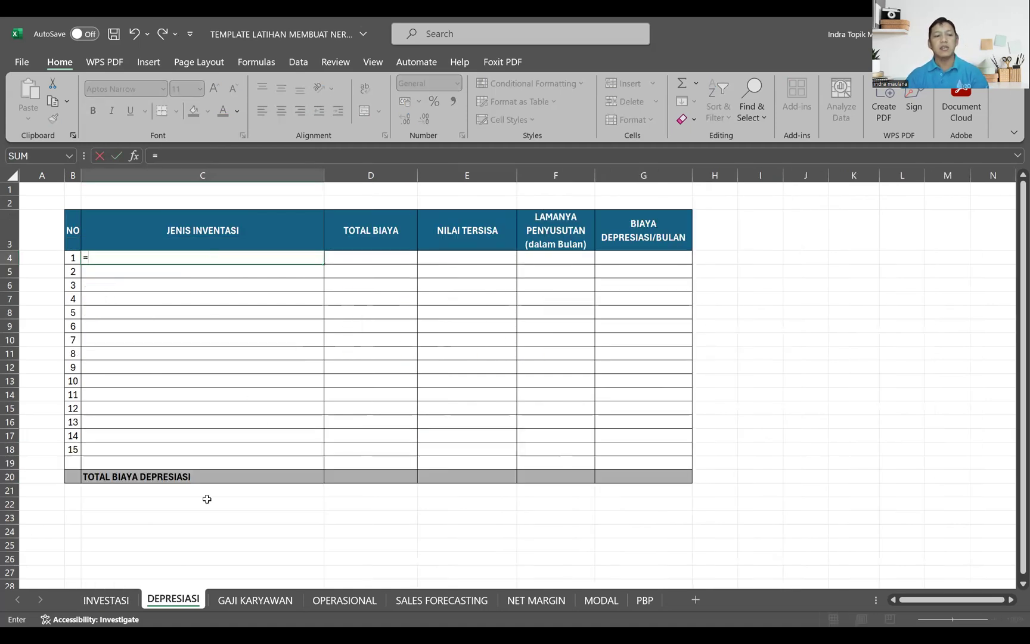
click(122, 600)
click(255, 234)
key(Return)
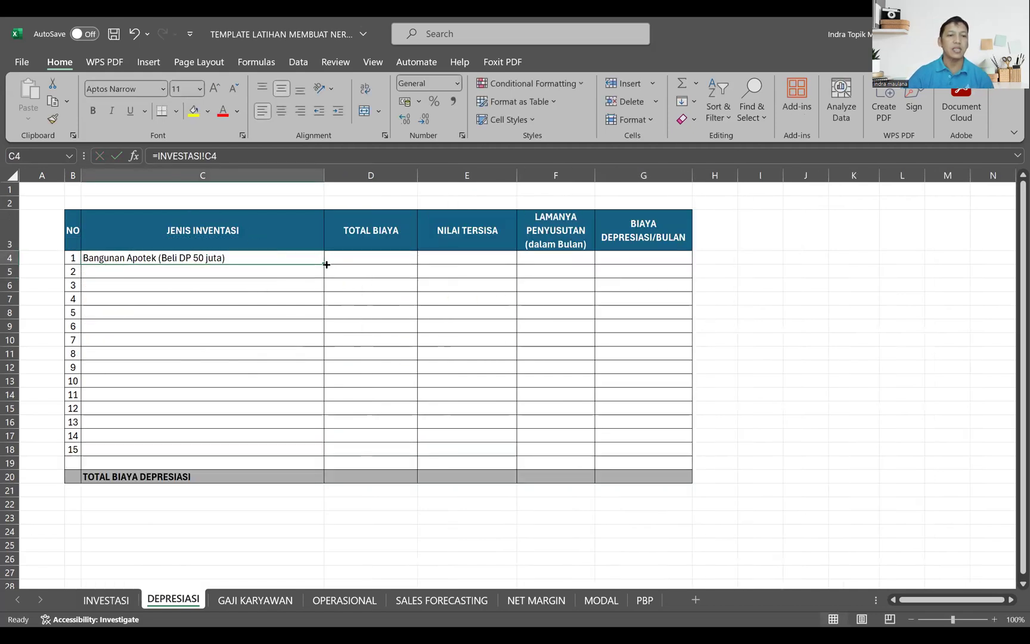
drag(325, 265, 325, 264)
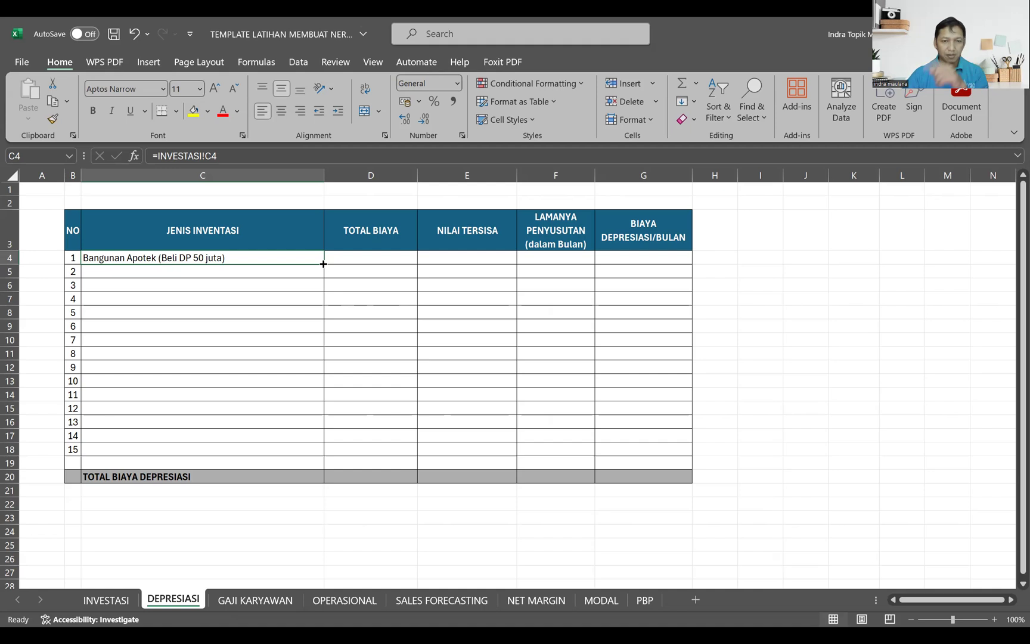
drag(323, 264, 316, 454)
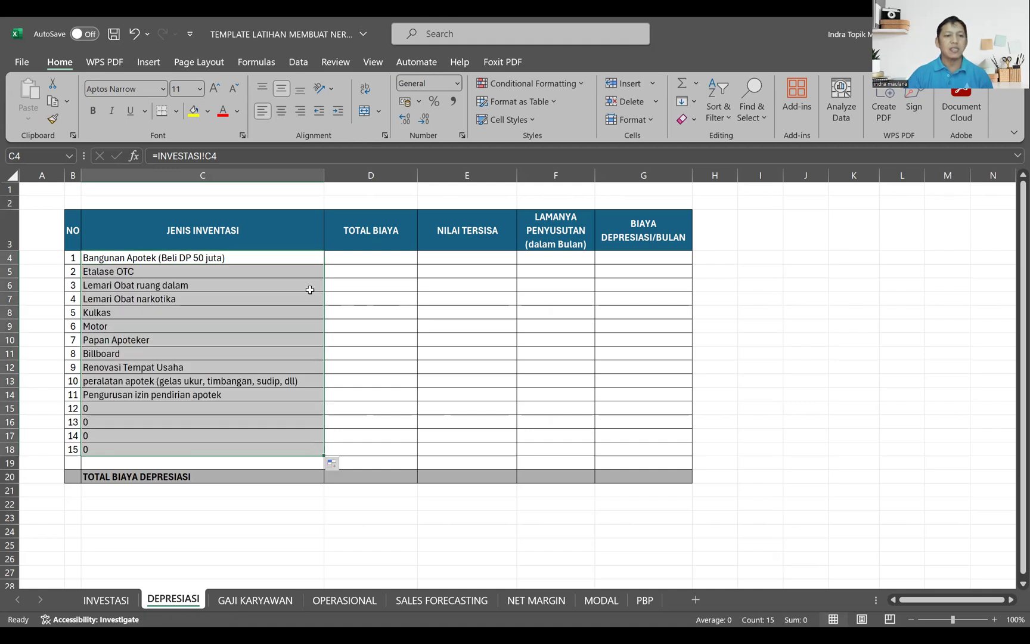
Step: Link the DEPRESIASI sheet's TOTAL BIAYA cell D4 to =INVESTASI!F4 and fill it down through D18
click(365, 265)
text(=)
click(107, 599)
click(429, 231)
click(480, 230)
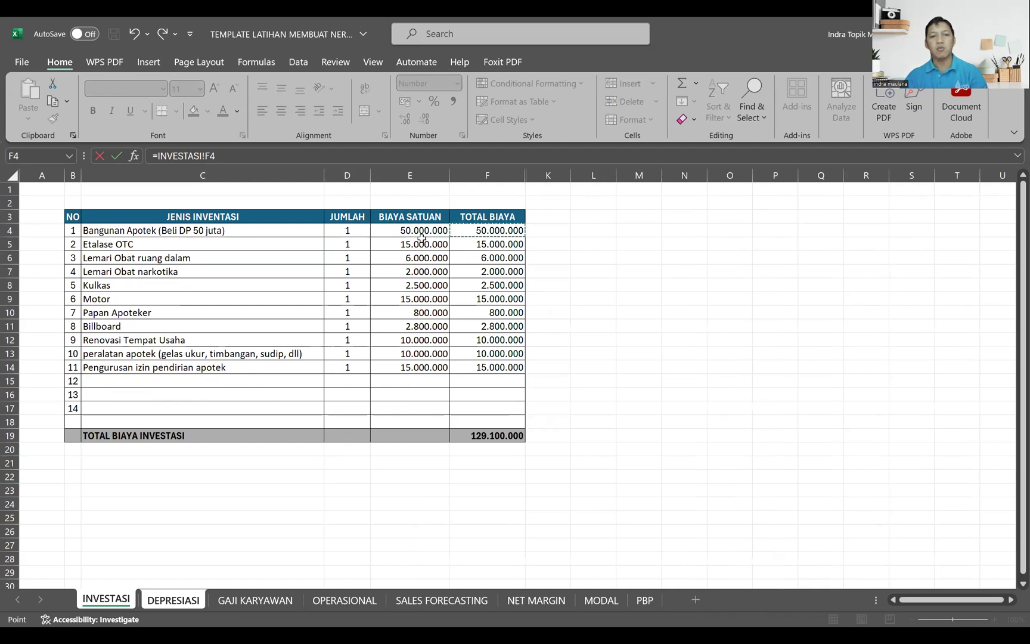
key(Return)
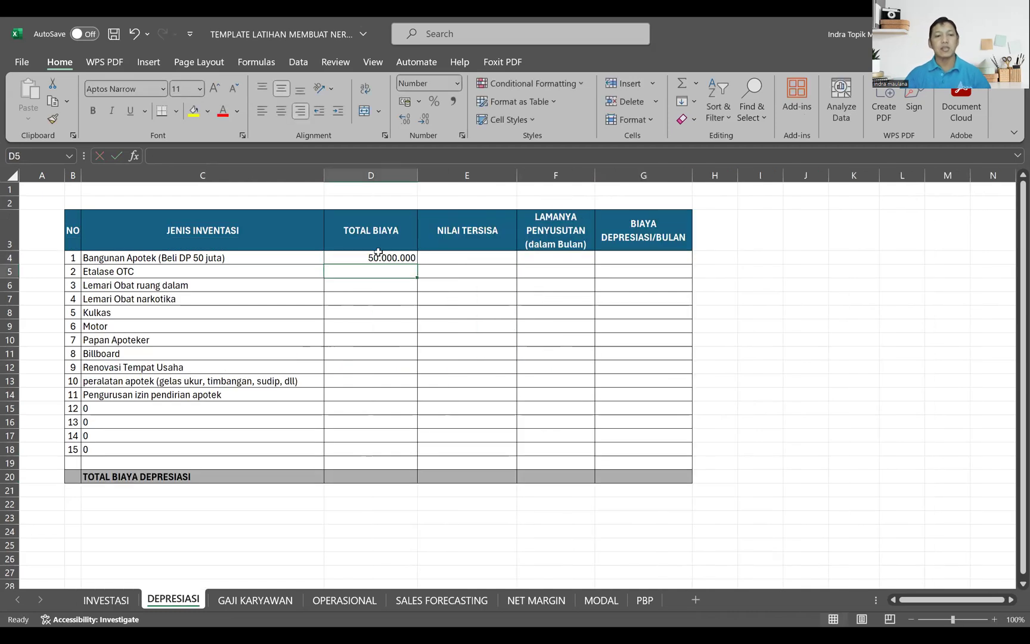
key(Up)
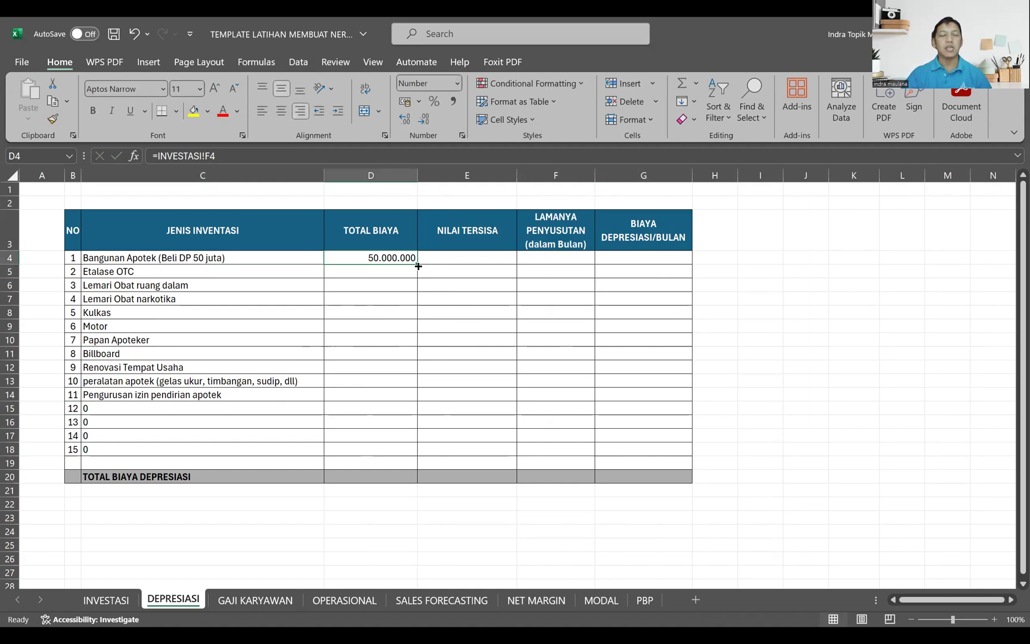
double_click(418, 266)
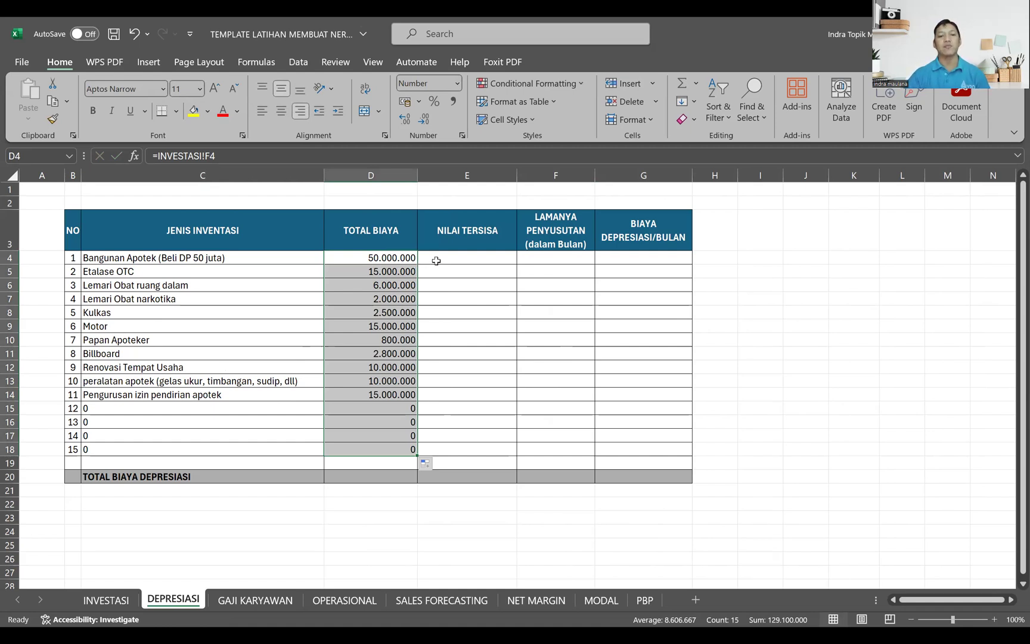
Step: Copy the prepared residual values and paste them into the NILAI TERSISA column from E4 to E14
click(434, 260)
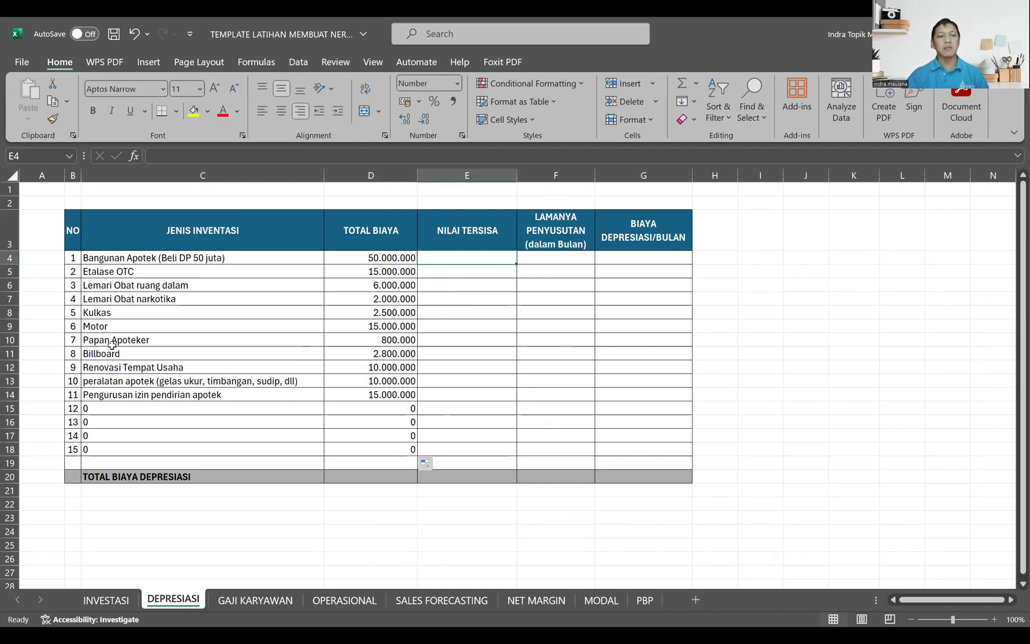
click(171, 258)
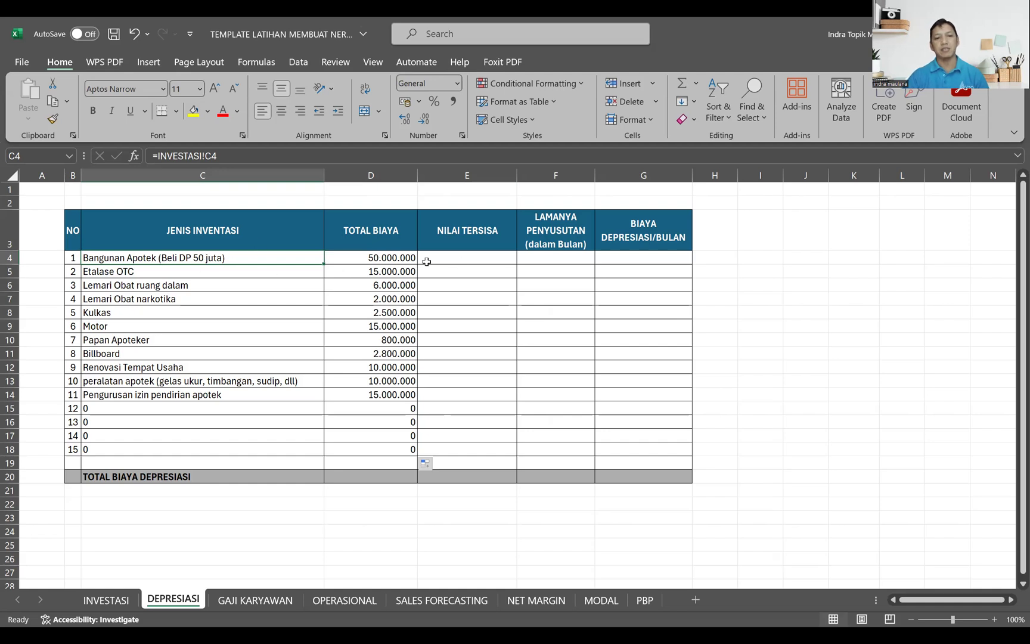
click(462, 262)
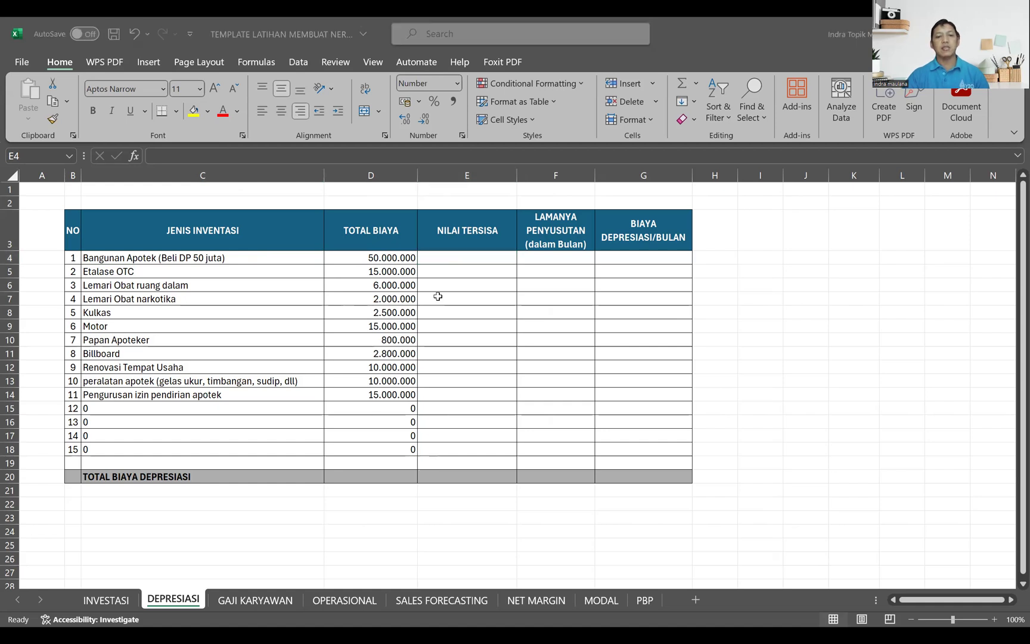
key(ctrl+c)
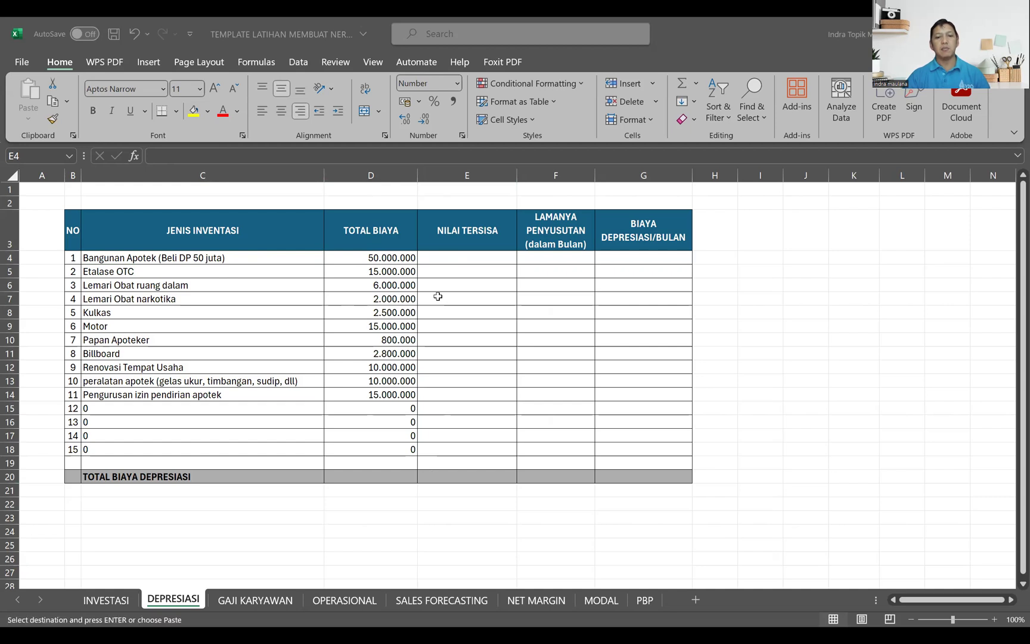
click(484, 260)
key(Return)
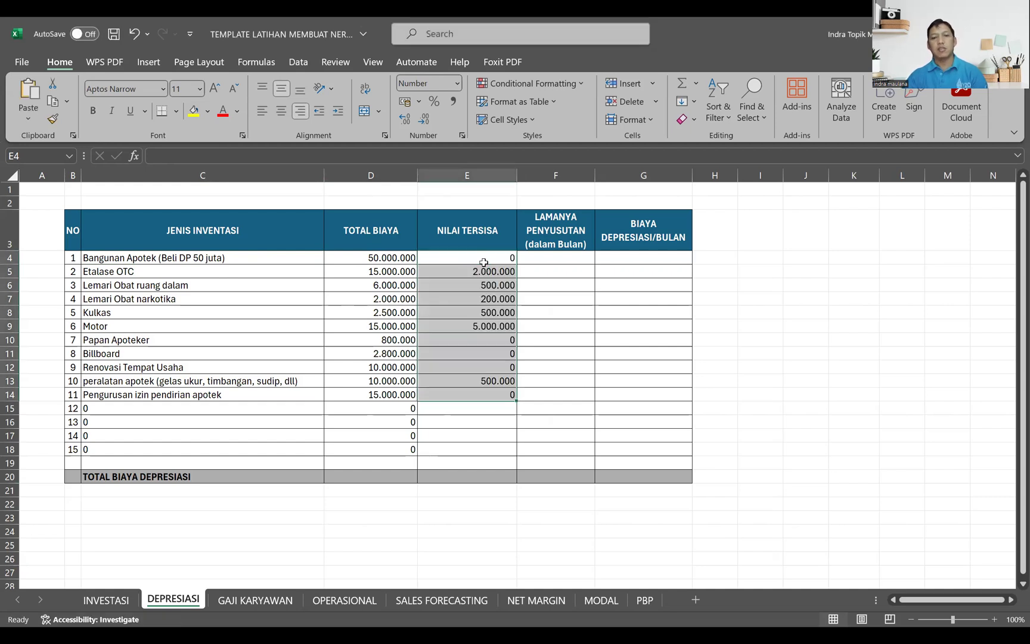
click(484, 260)
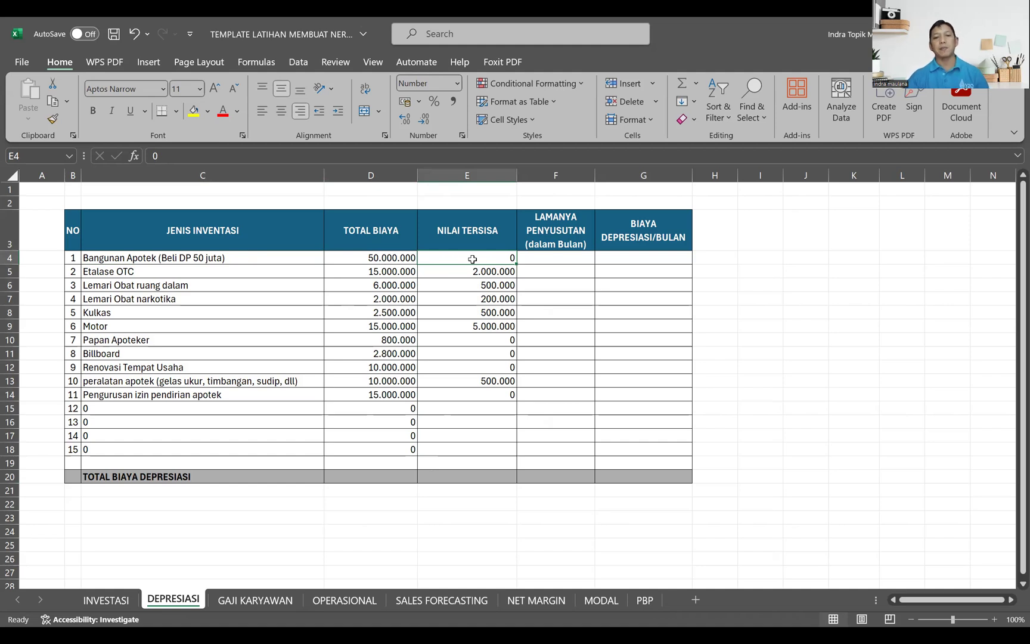
Step: Enter =5*12 in F4 as the first item's depreciation period in months
click(563, 259)
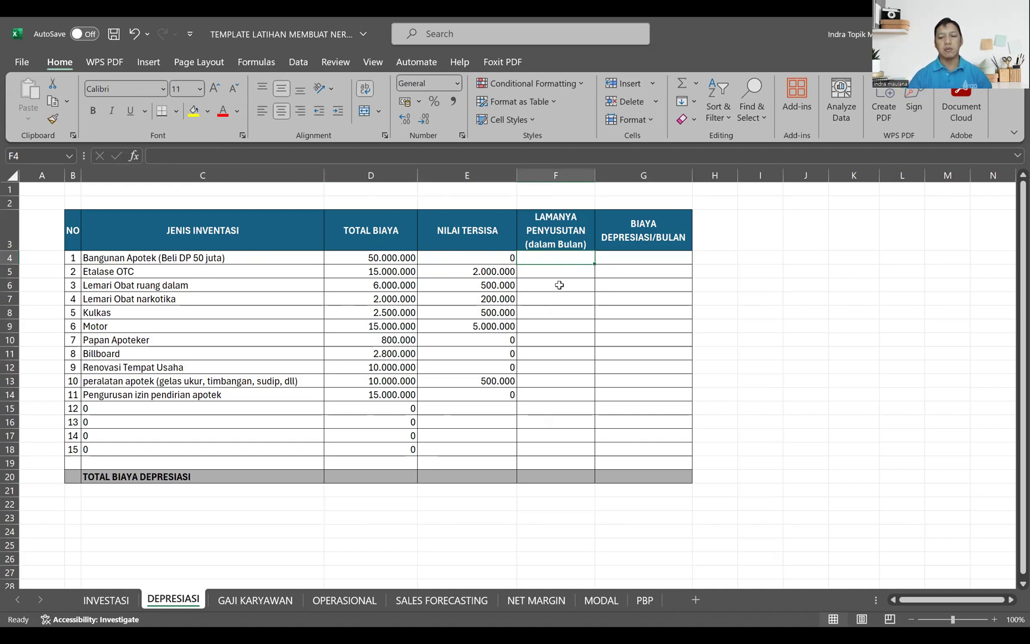
text(=5)
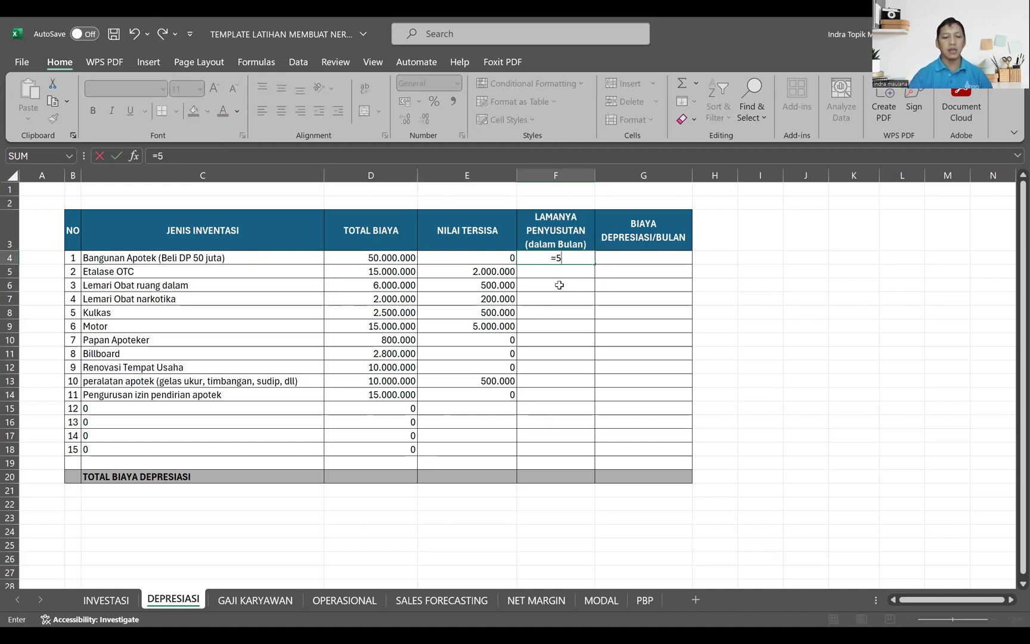
text(*12)
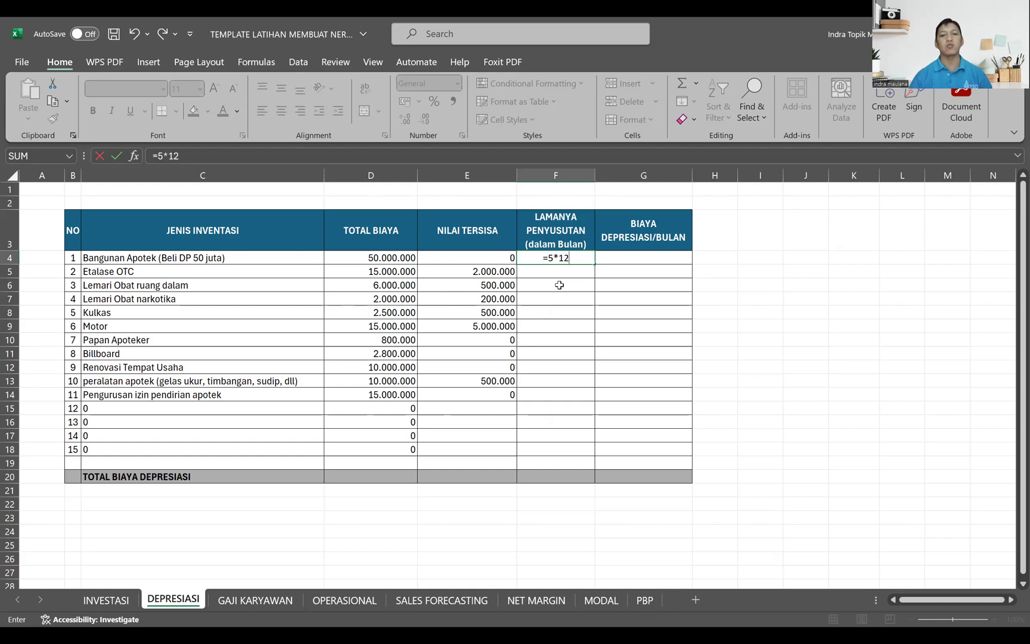
key(Return)
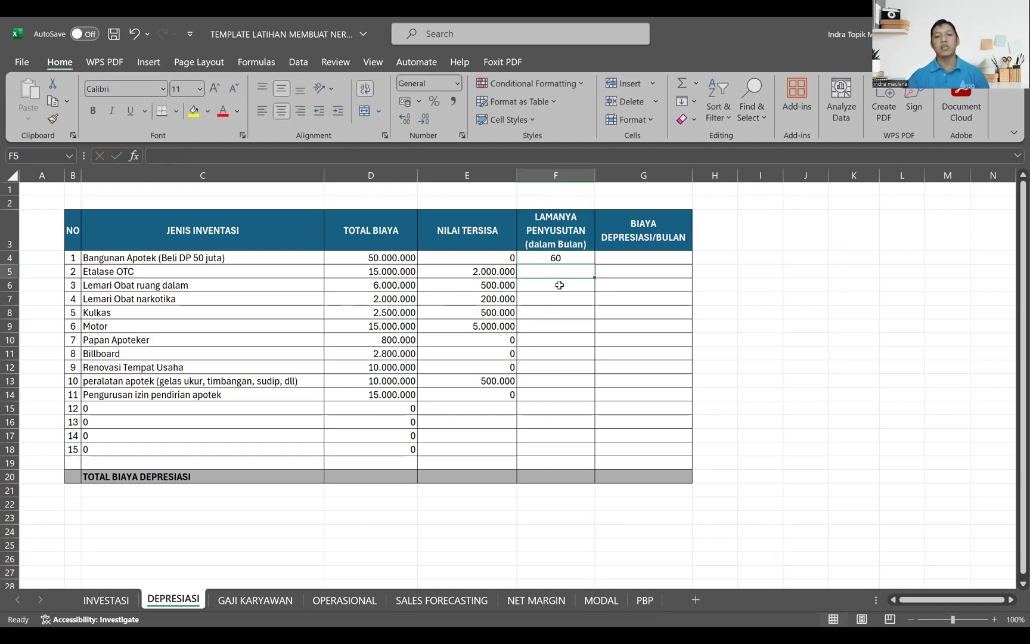
Step: Copy the prepared depreciation periods from the other workbook and paste them into F5 to F14, checking the Motor row's period
key(alt+Tab)
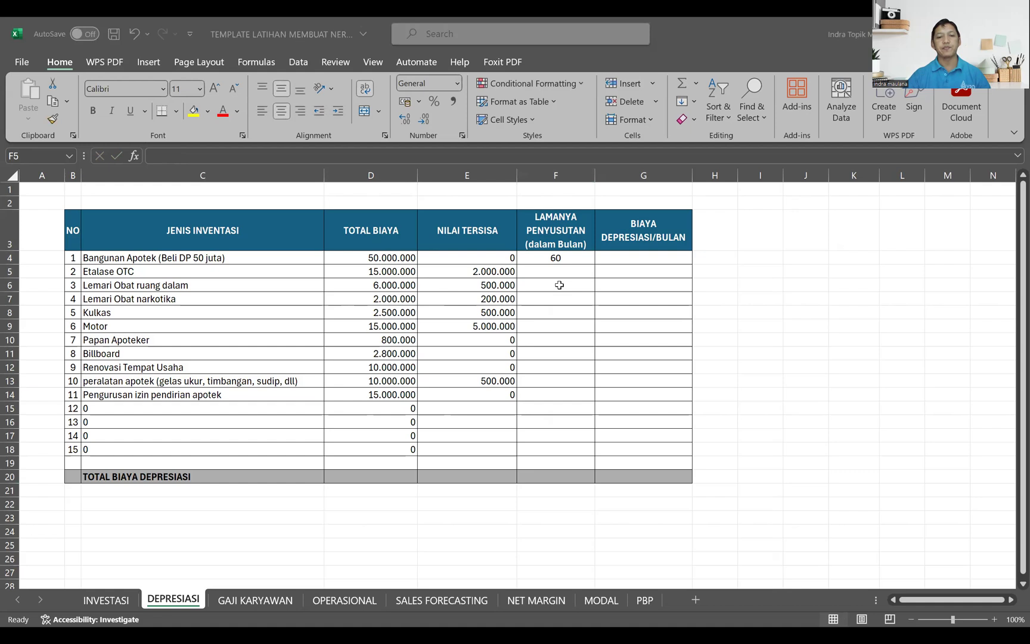
key(ctrl+c)
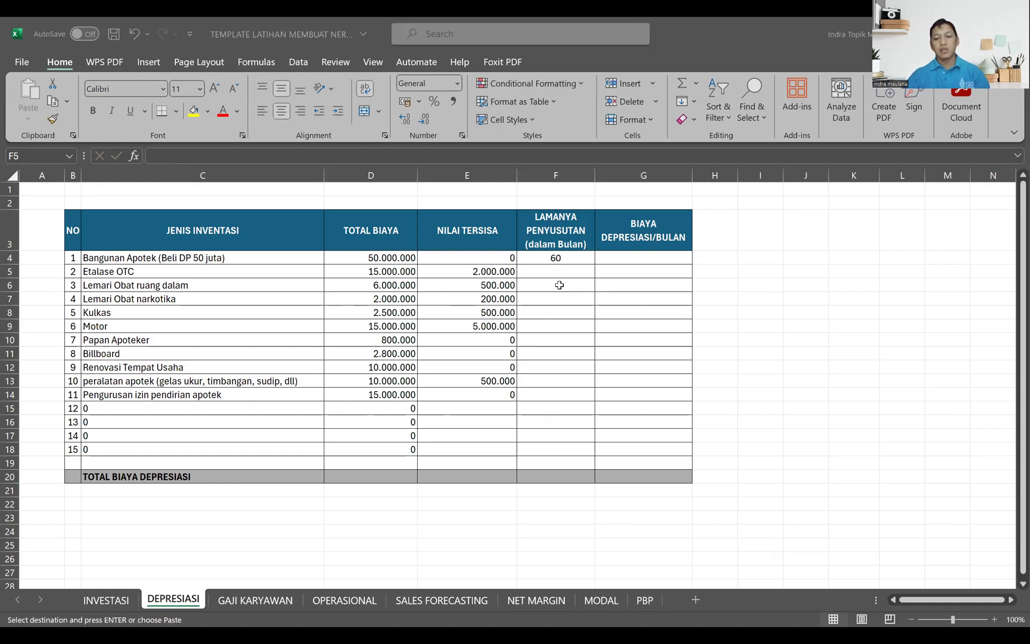
key(alt+Tab)
key(Return)
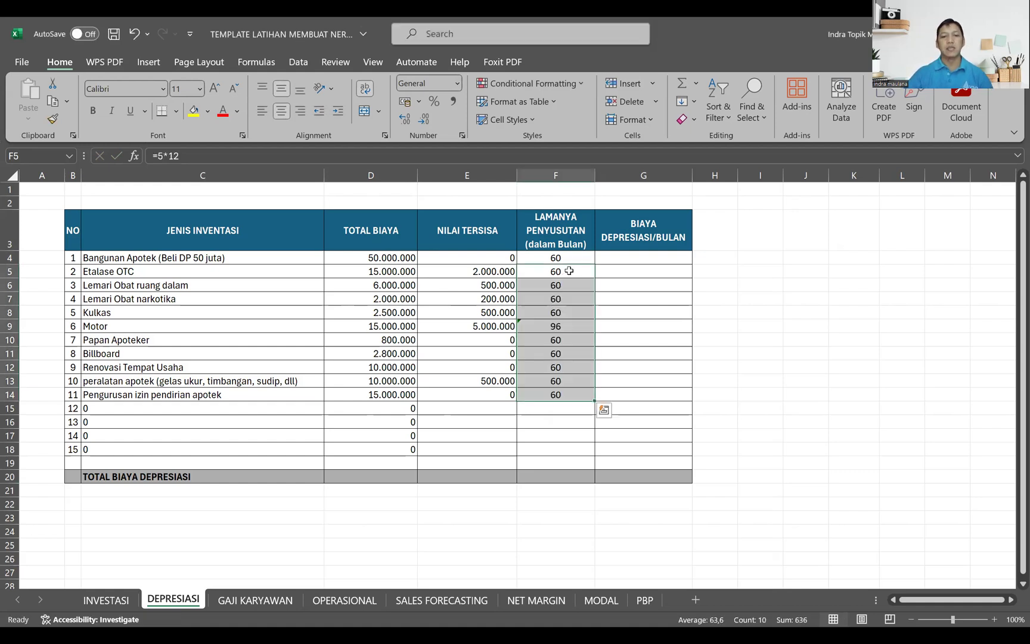
click(569, 270)
click(564, 326)
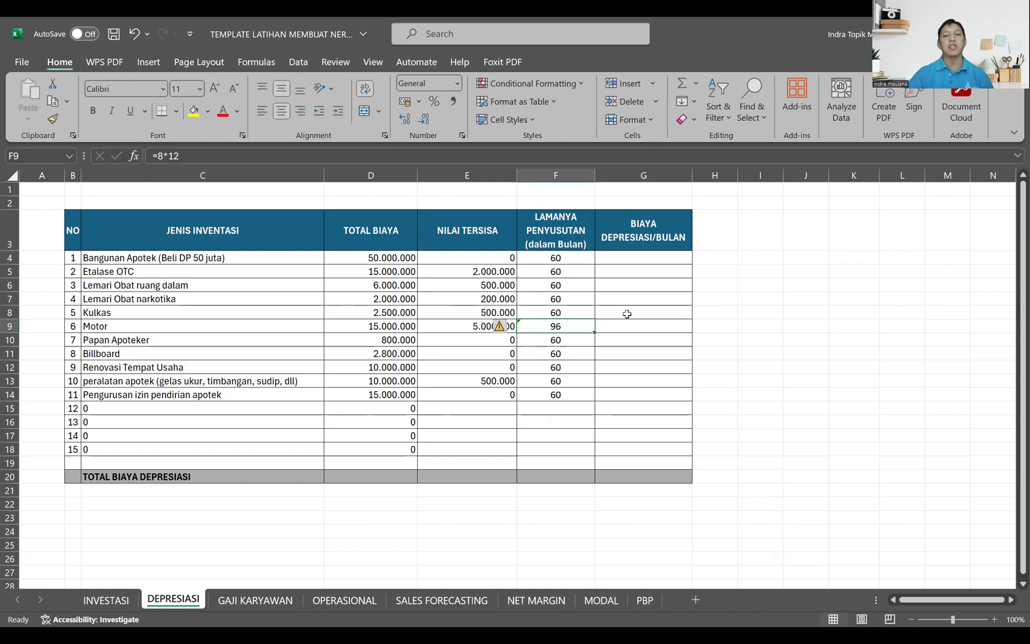
Step: Calculate the first item's BIAYA DEPRESIASI/BULAN in G4 with =(D4-E4)/F4 and check the formula
click(624, 258)
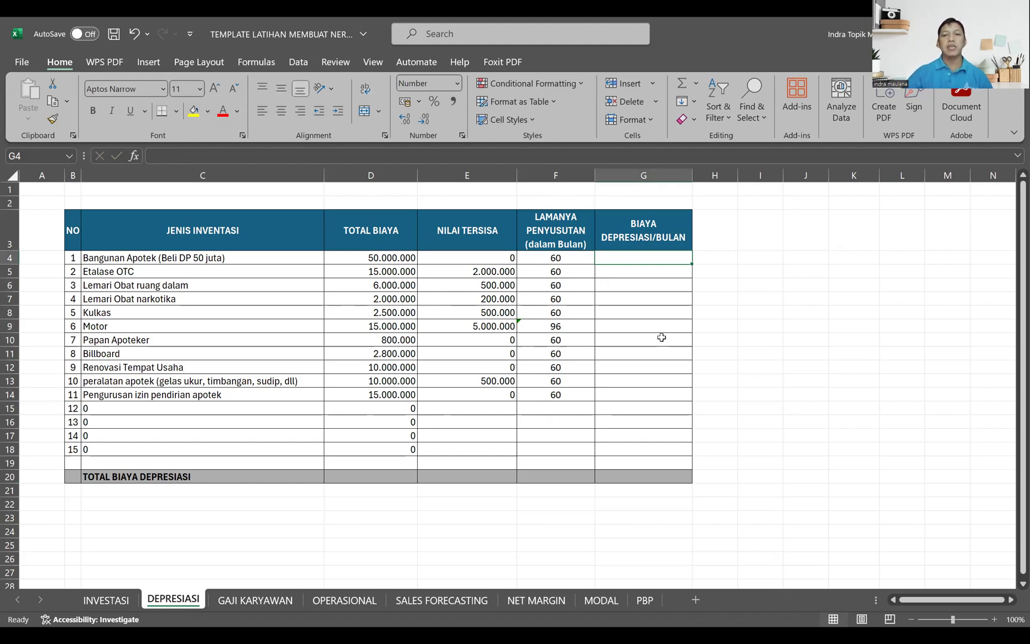
text(=)
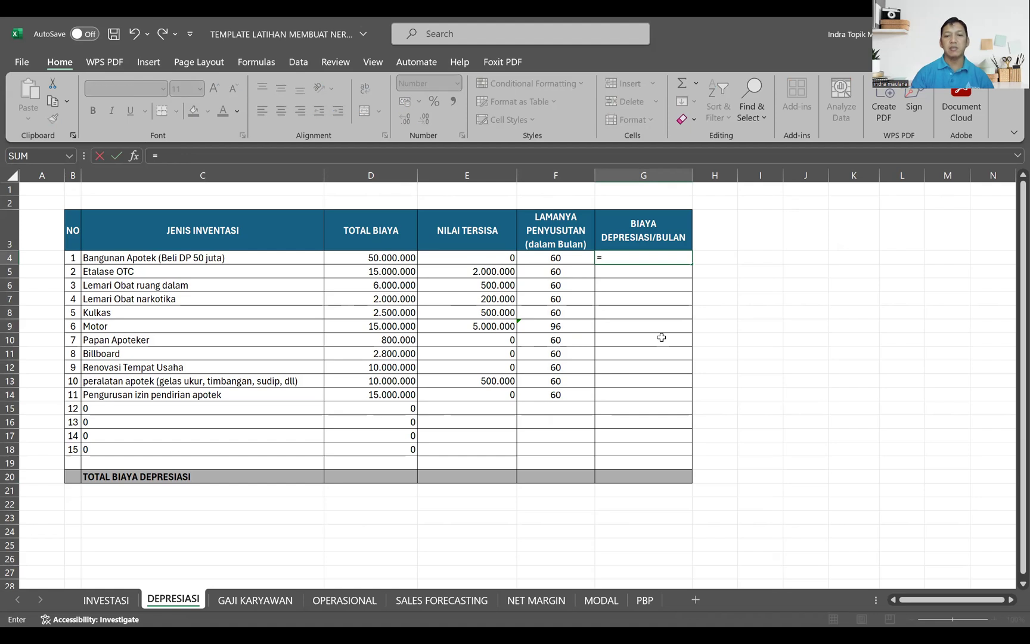
text(())
click(606, 257)
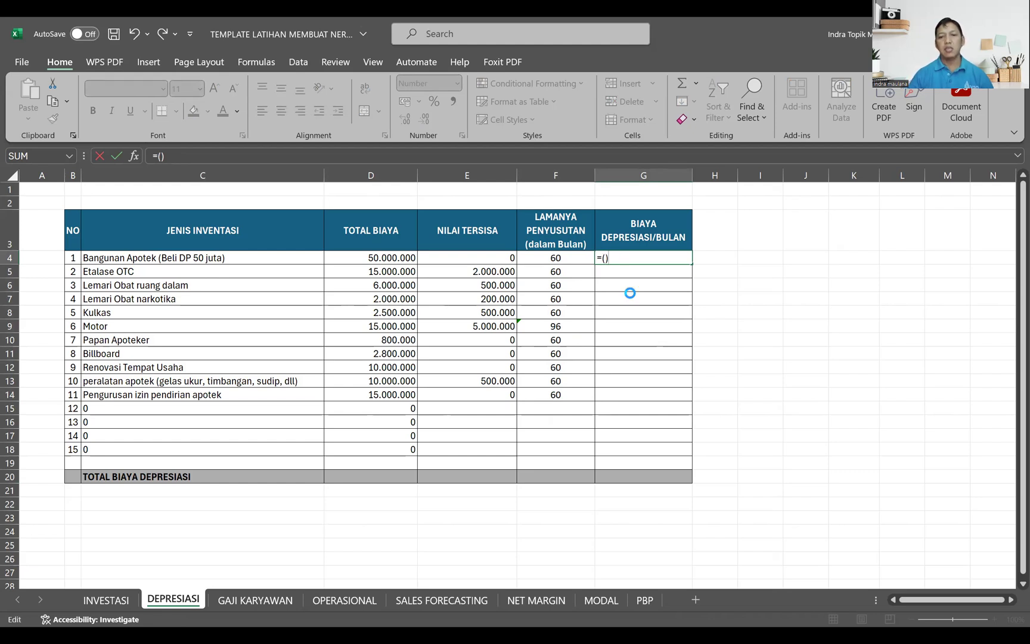
key(Return)
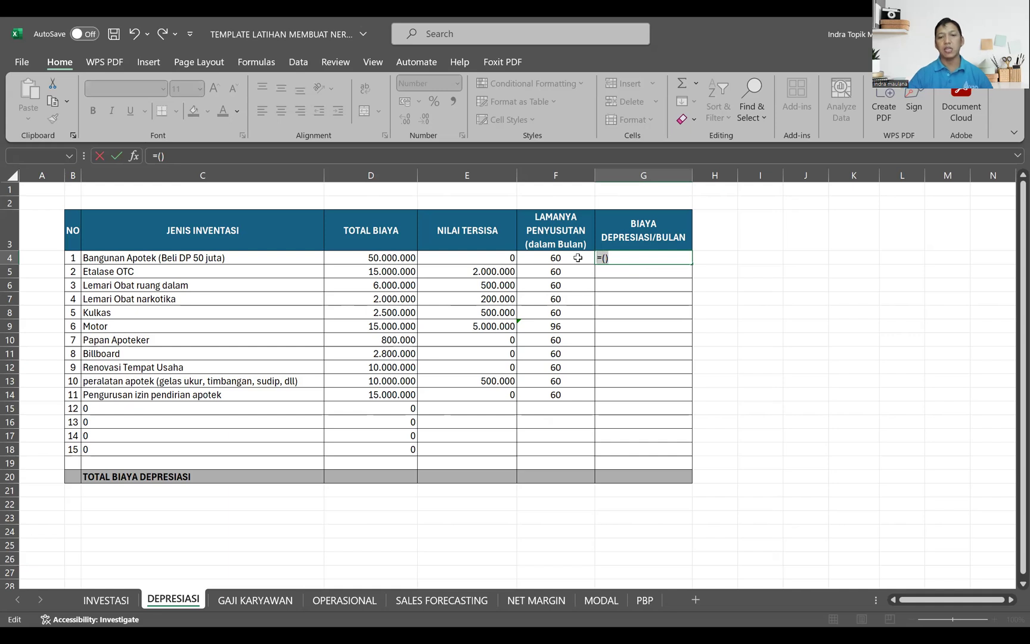
key(Escape)
text(=)
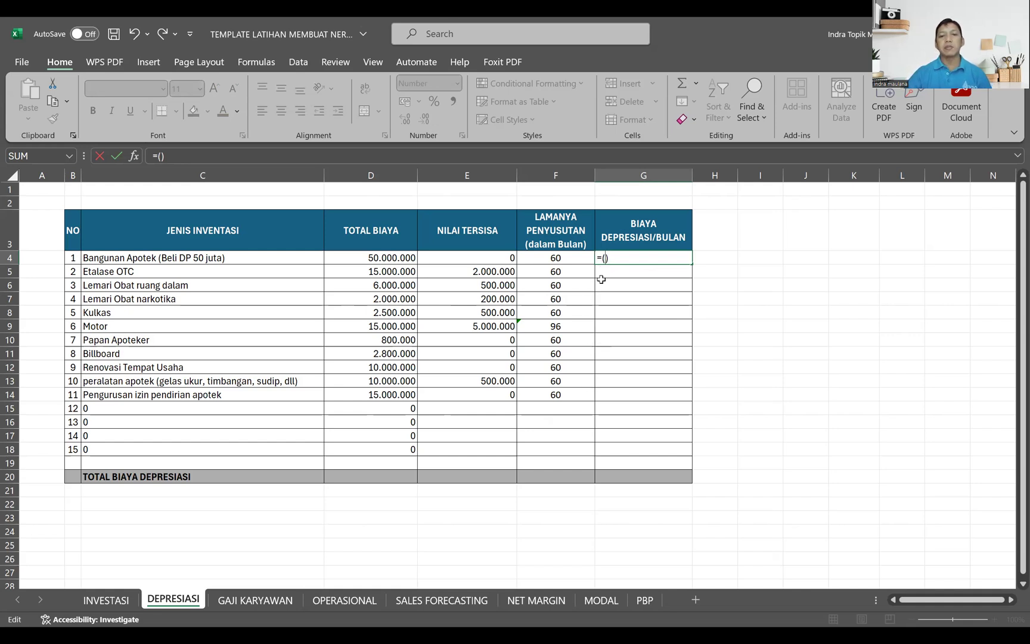
click(377, 256)
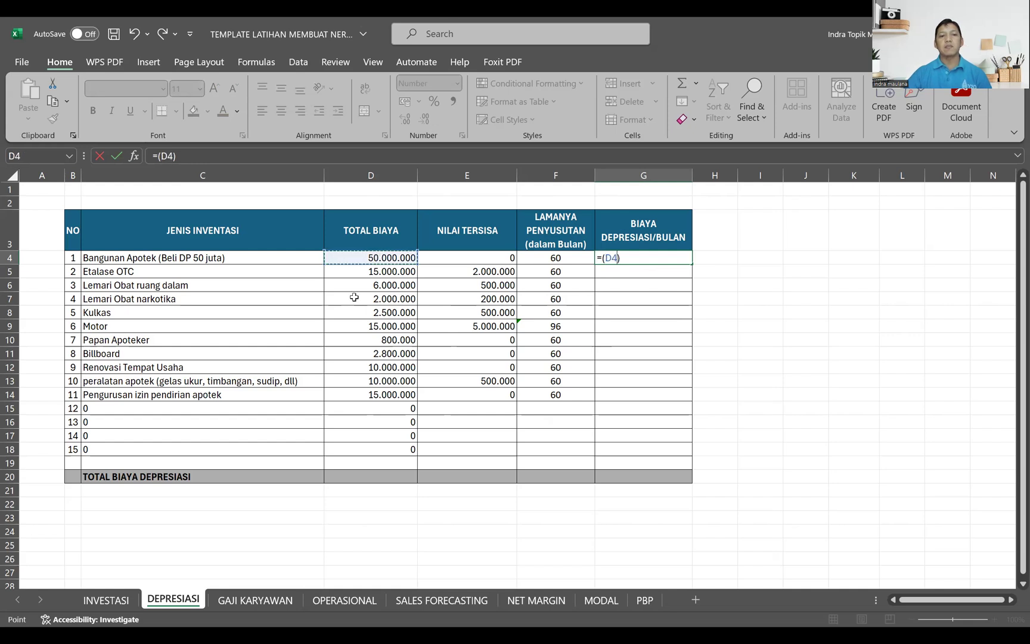
text(-)
click(455, 256)
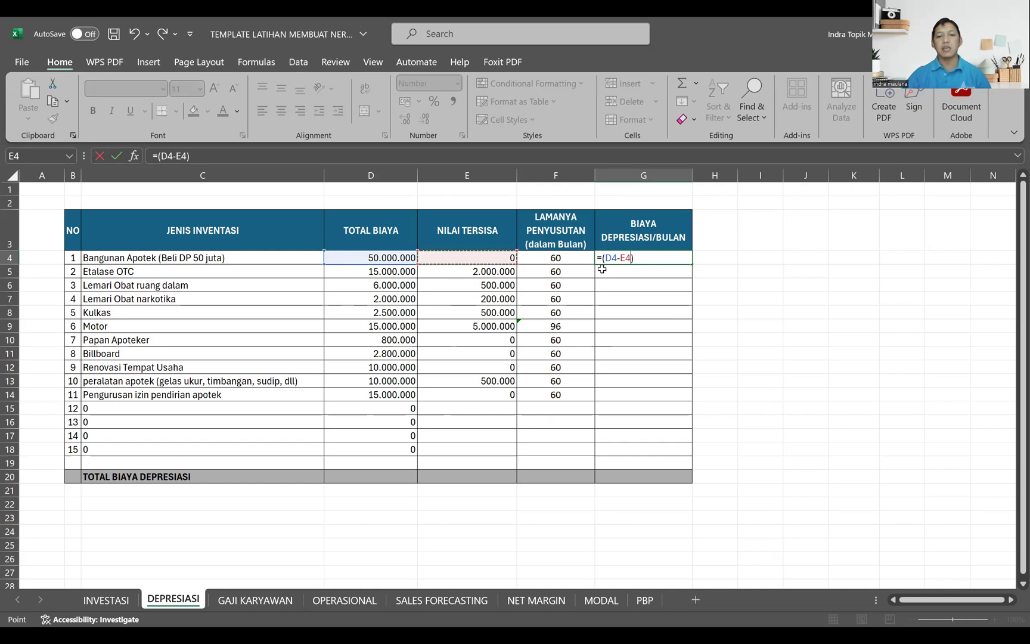
click(675, 263)
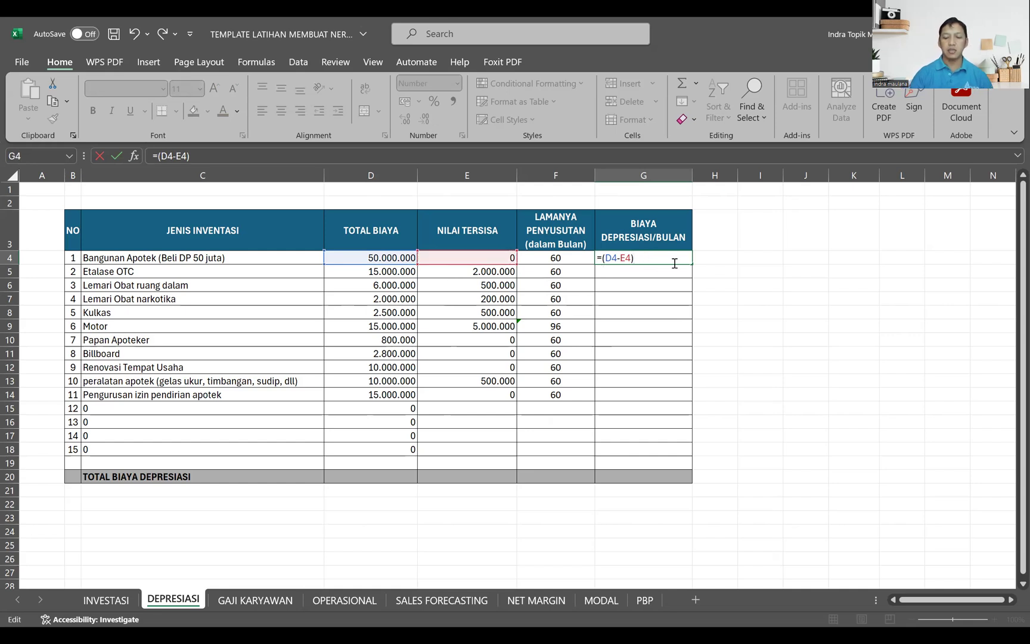
text(/)
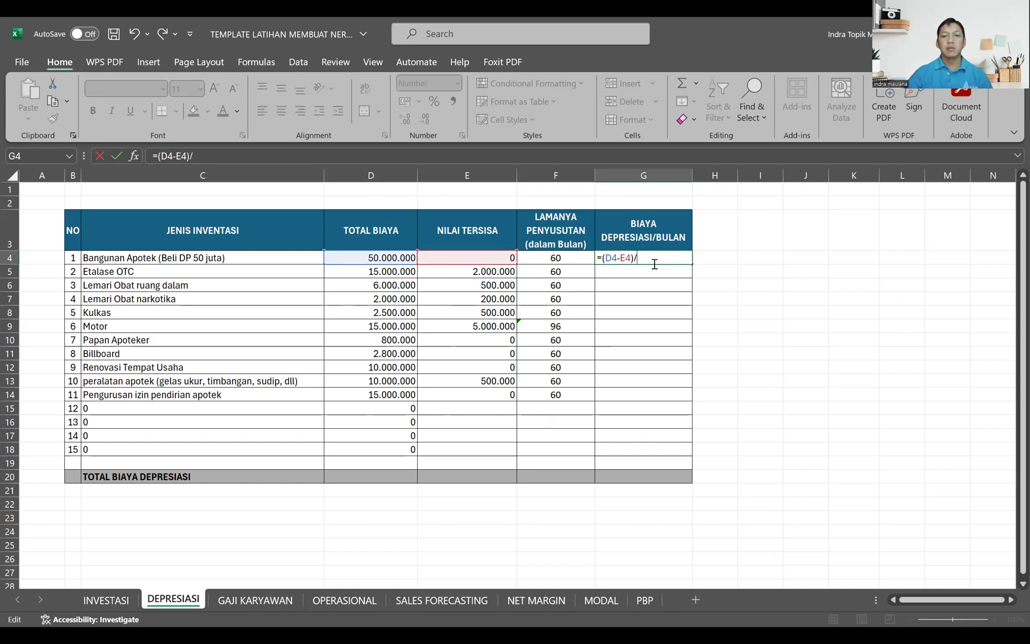
click(571, 258)
key(Return)
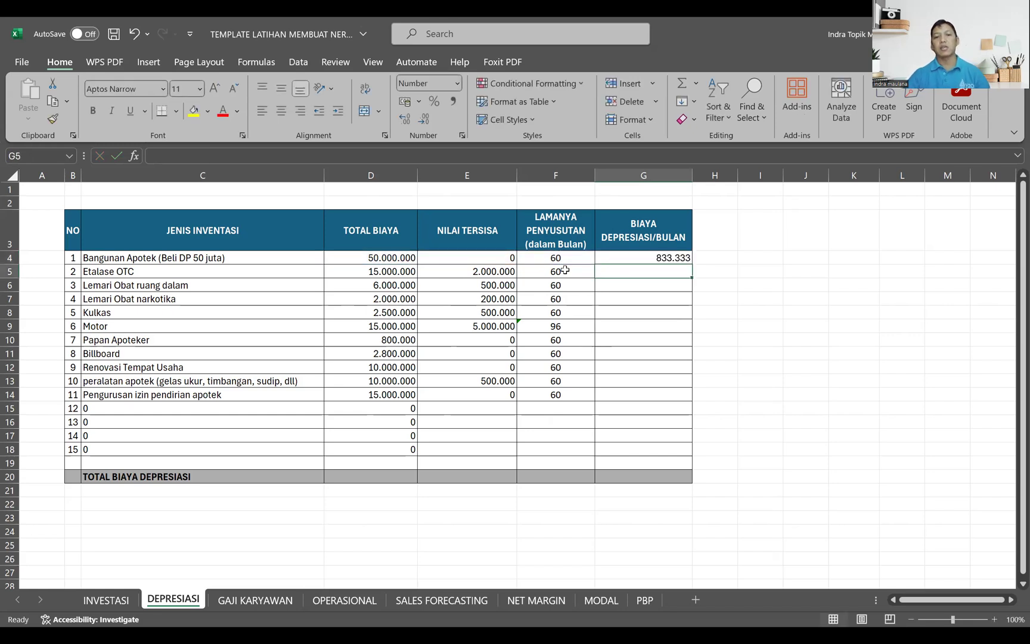
click(678, 261)
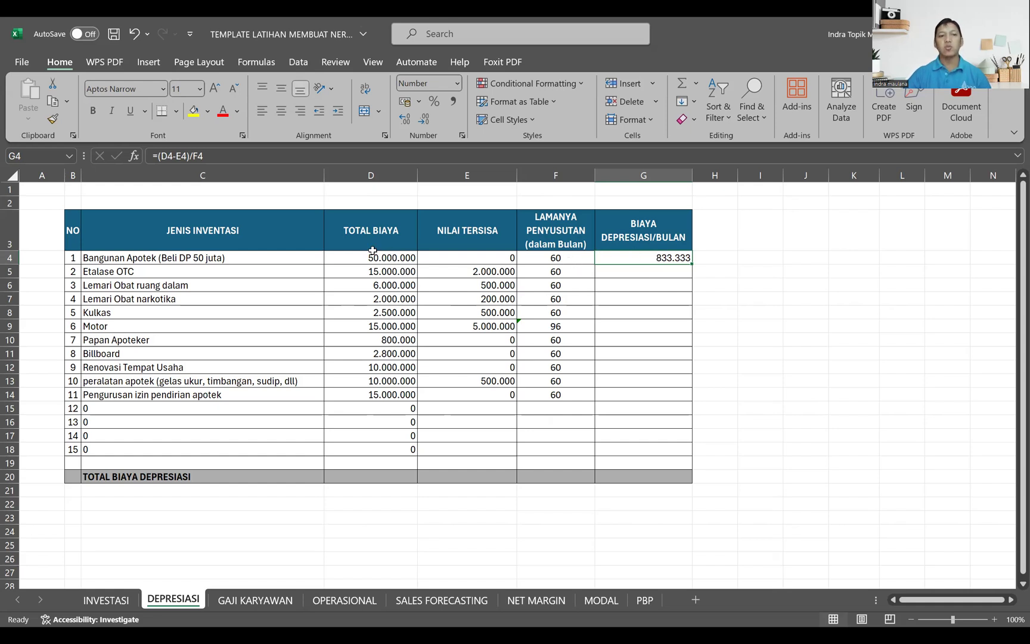
Step: Copy the prepared monthly depreciation formulas from the other workbook and paste them into G5 to G14
click(618, 271)
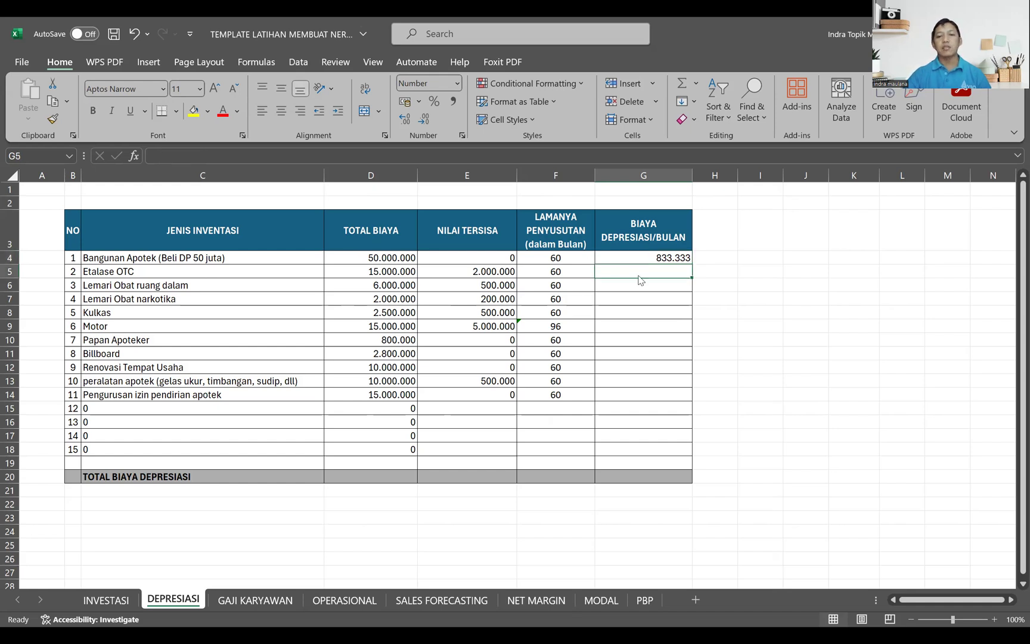
key(ctrl+c)
text(=)
key(Escape)
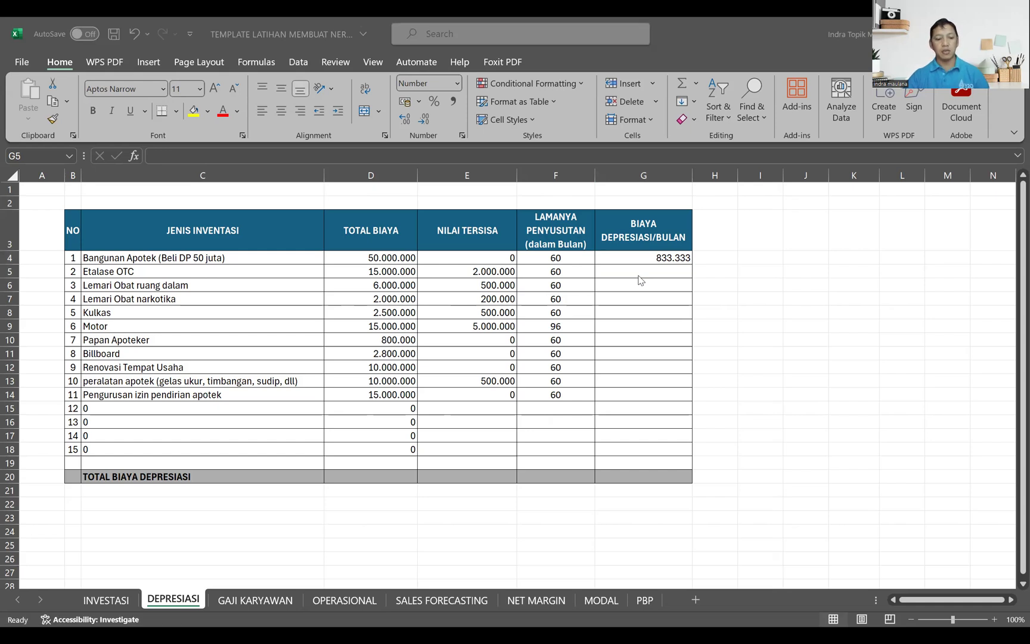
key(ctrl+c)
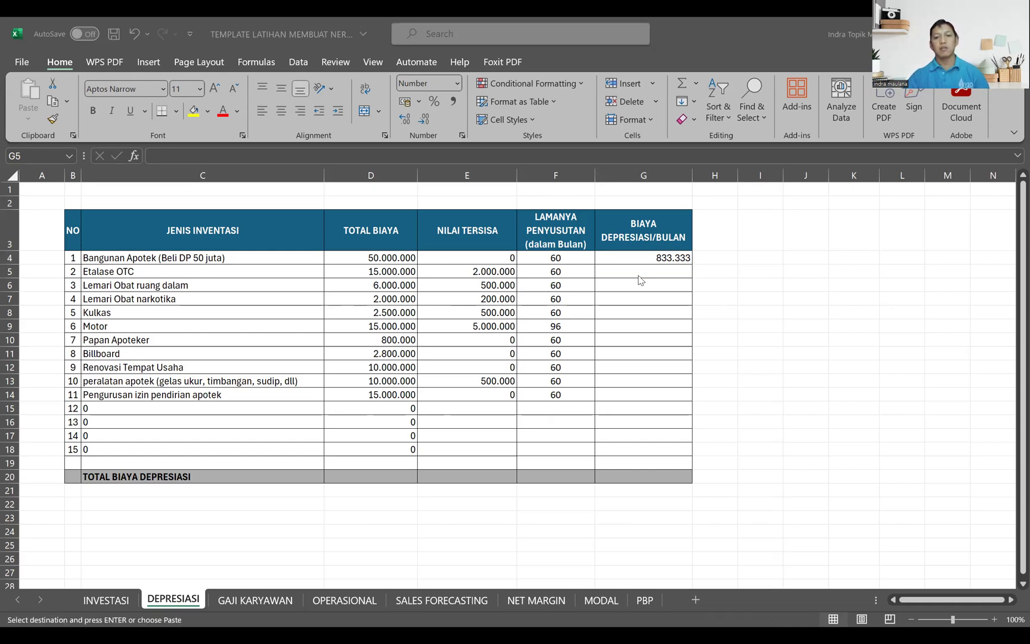
drag(639, 279, 644, 395)
key(Return)
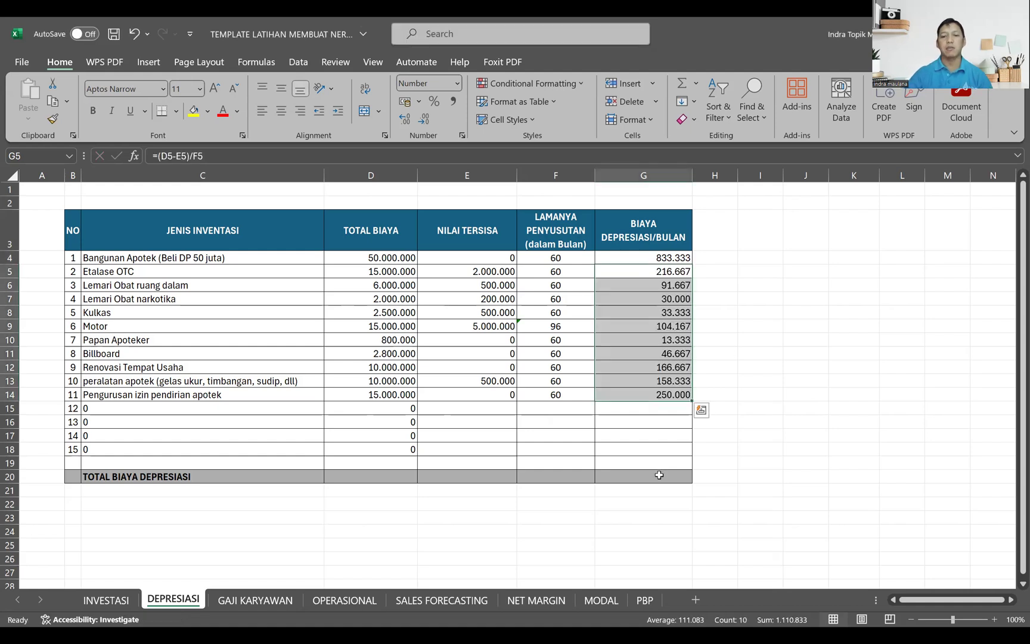
Step: Total the monthly depreciation in G20 of the TOTAL BIAYA DEPRESIASI row with =SUM(G4:G19)
click(659, 475)
text(=)
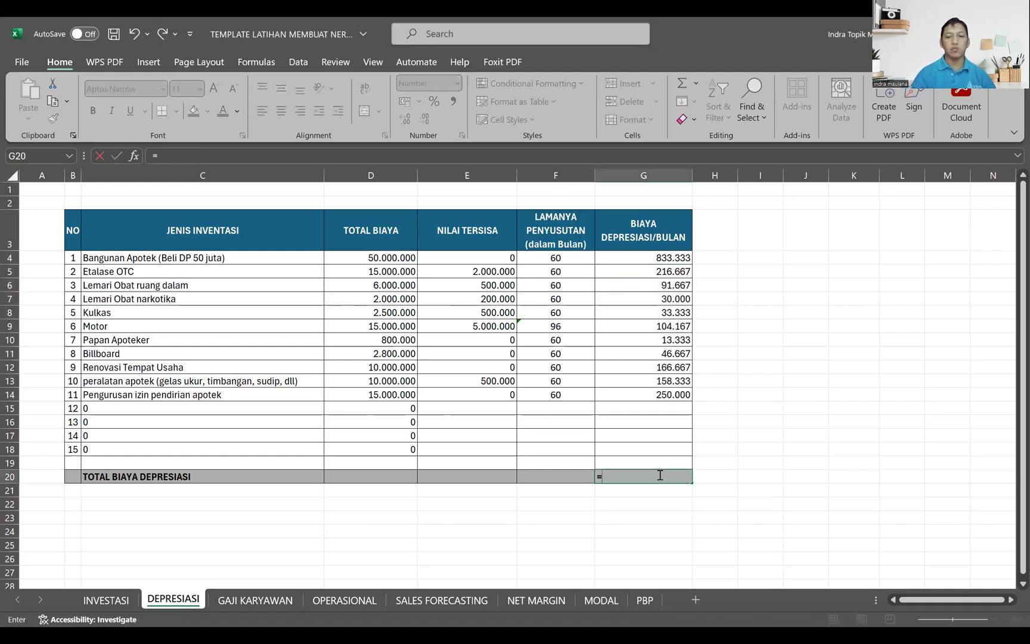
text(sum()
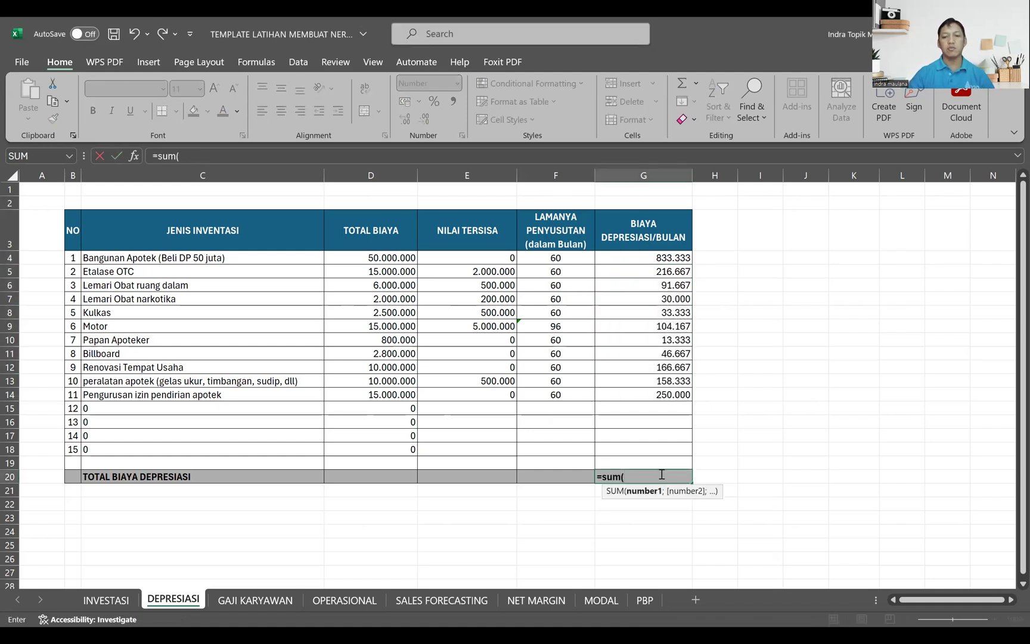
click(657, 257)
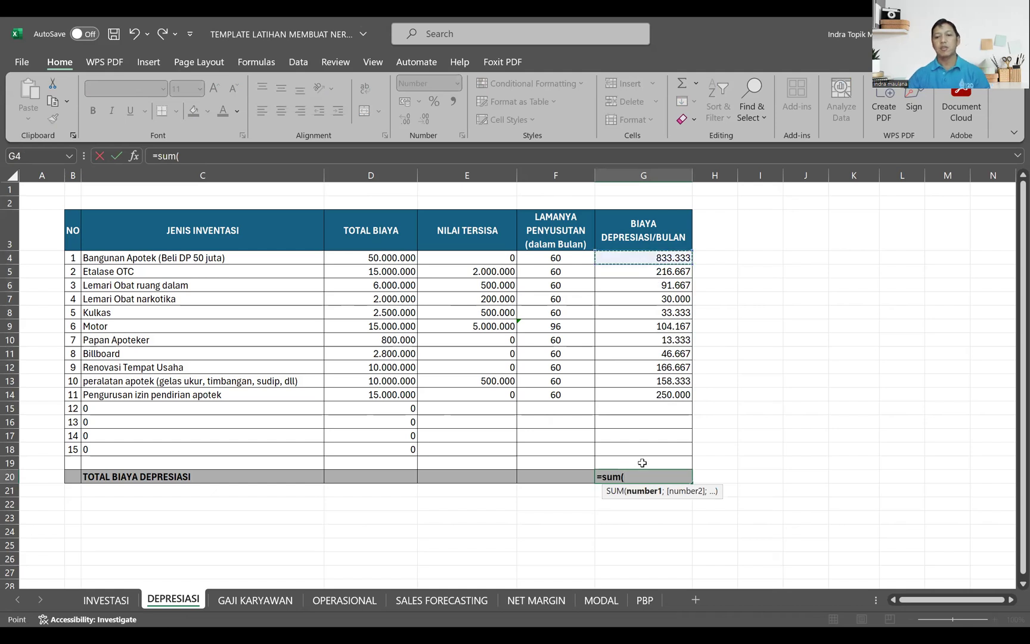
key(Return)
click(683, 476)
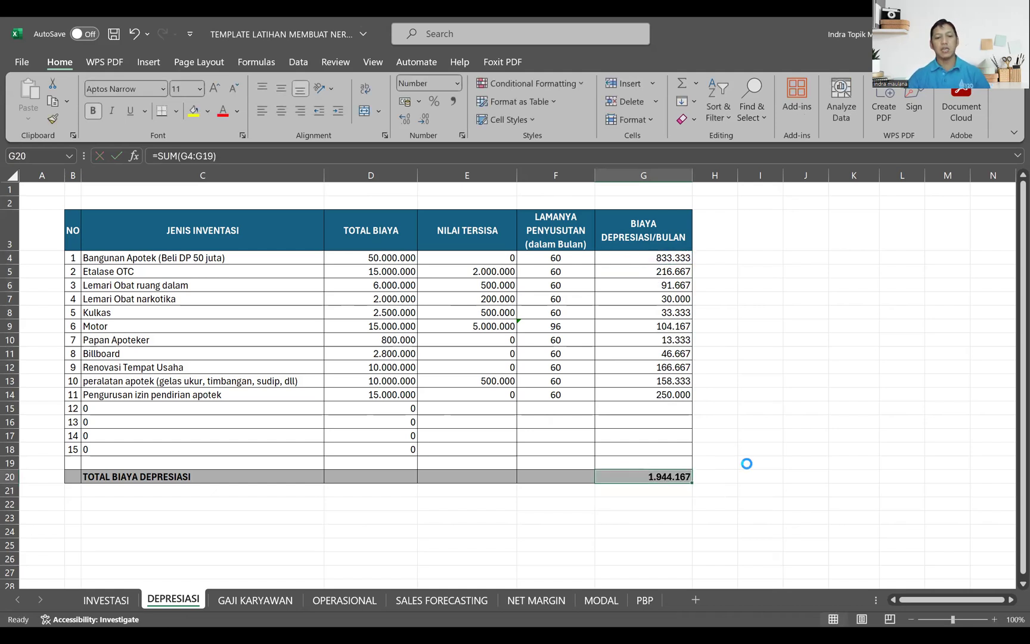
Step: On the GAJI KARYAWAN sheet, paste the prepared staff types, counts and salaries into C4 to F8 and review the entries
click(267, 601)
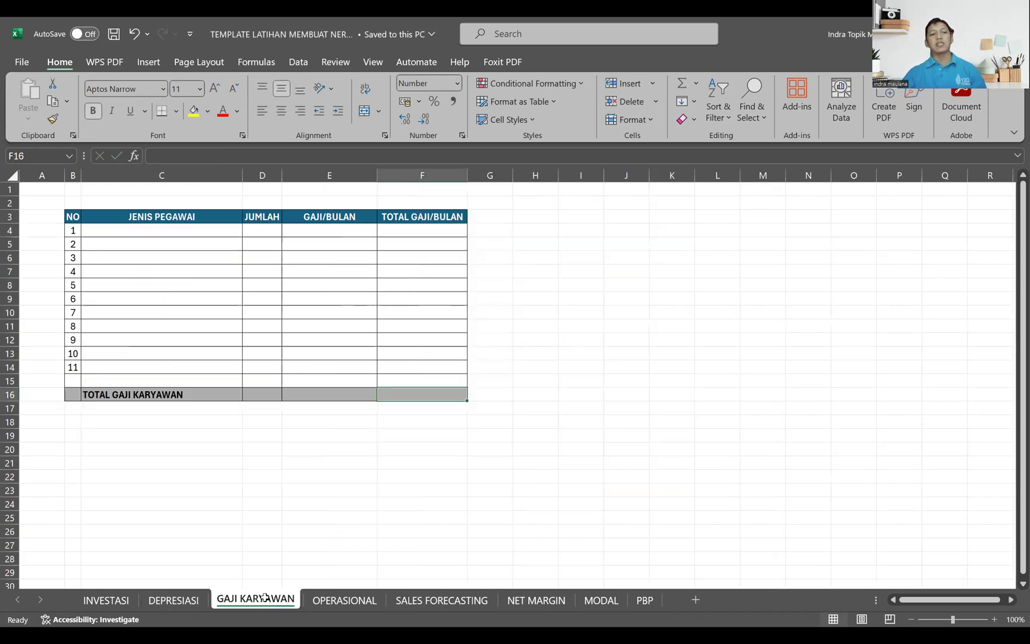
click(117, 229)
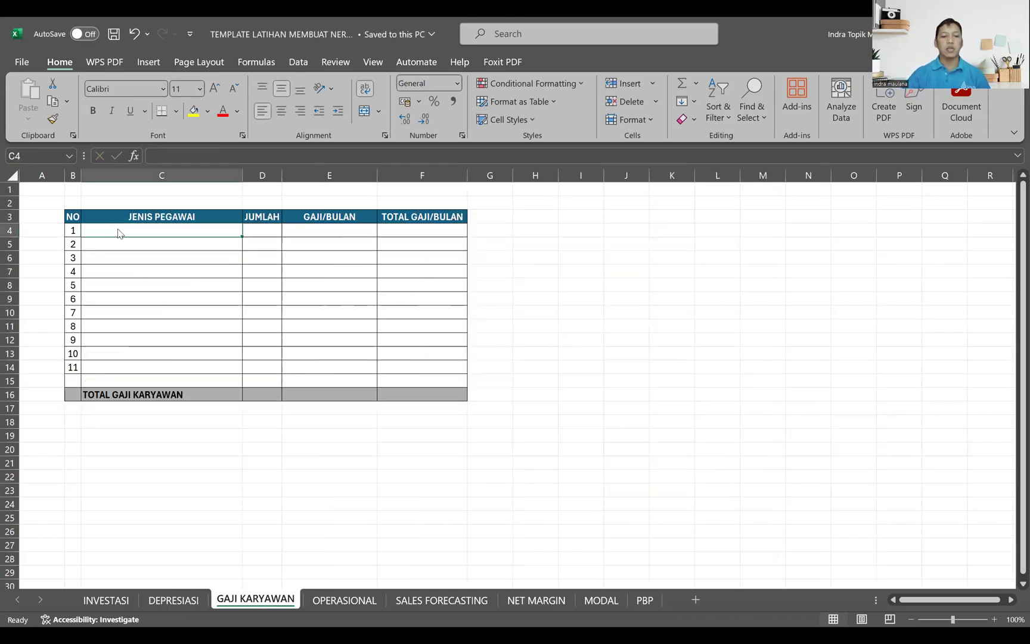
key(alt+Tab)
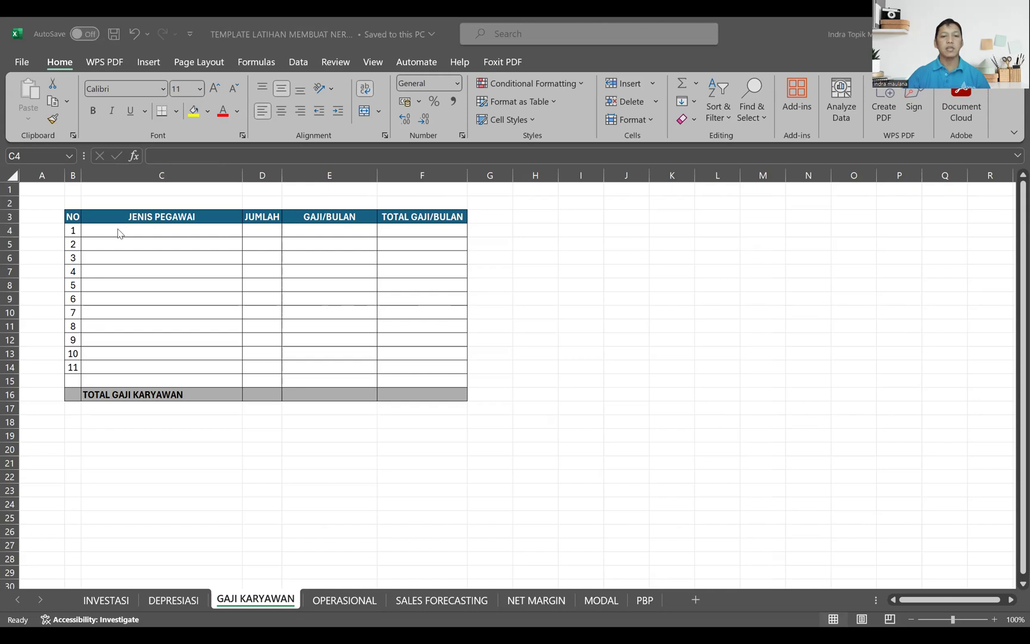
key(ctrl+c)
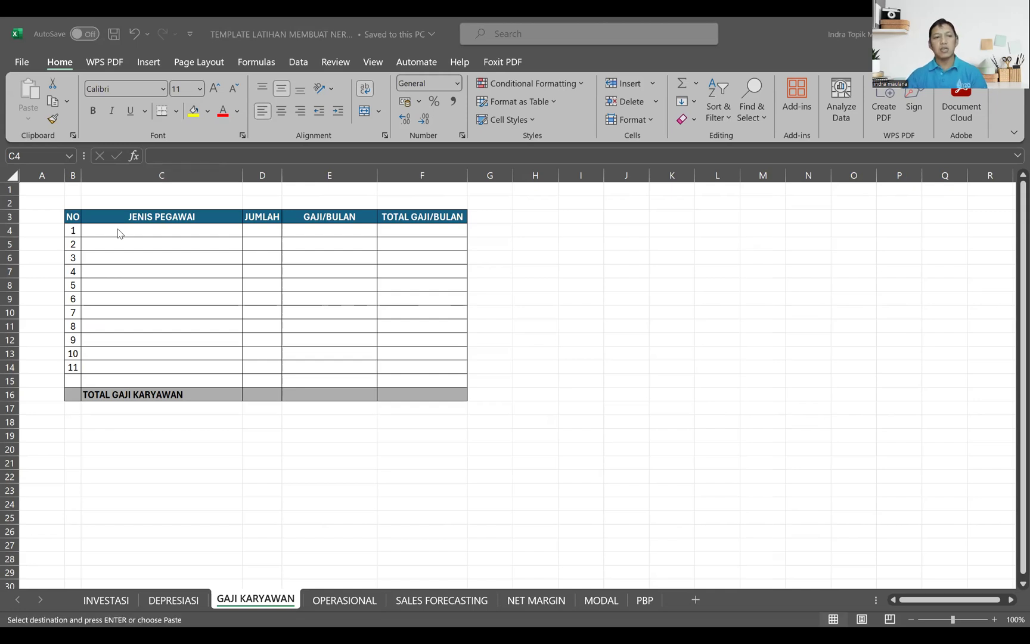
key(alt+Tab)
key(ctrl+v)
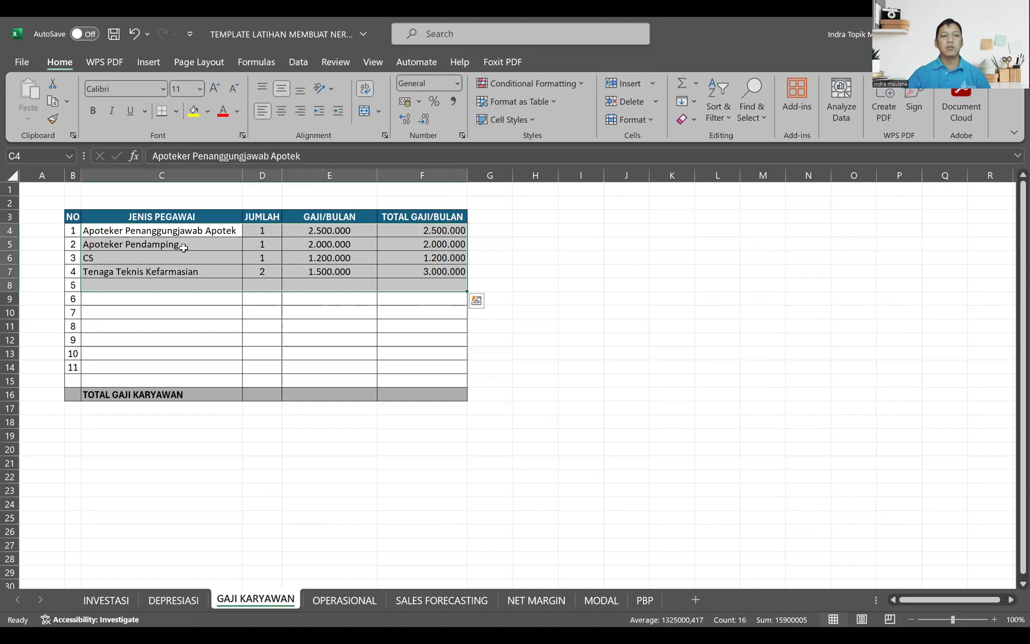
click(295, 233)
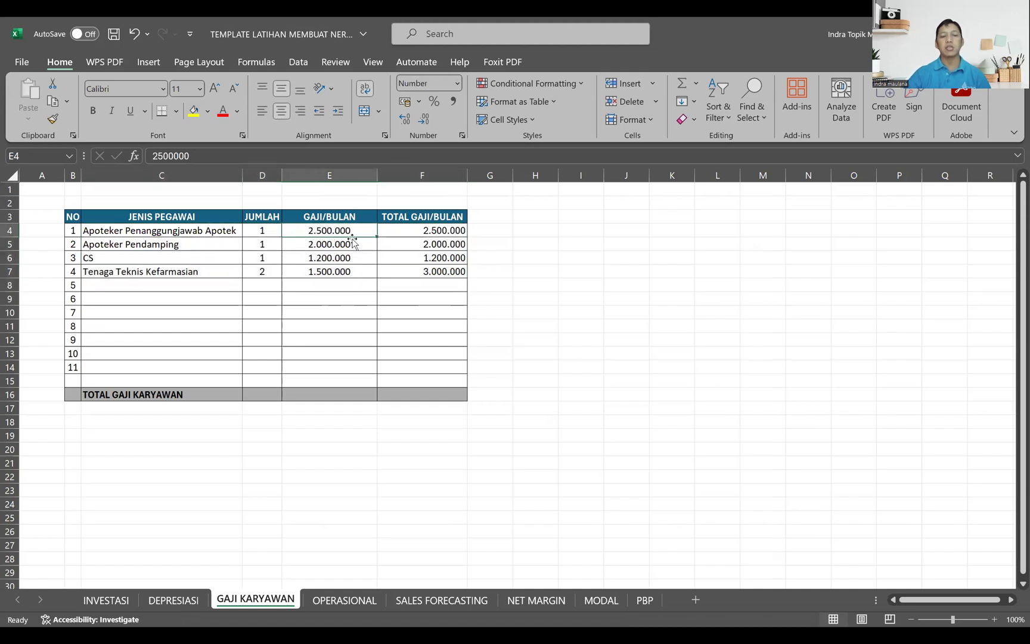
click(232, 242)
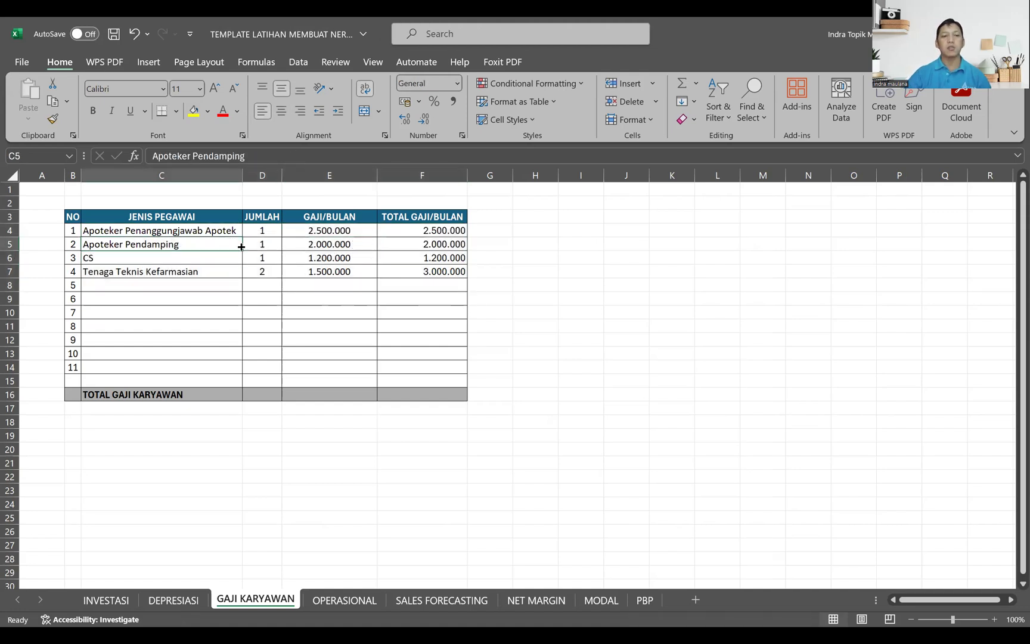
click(296, 241)
click(234, 257)
click(269, 255)
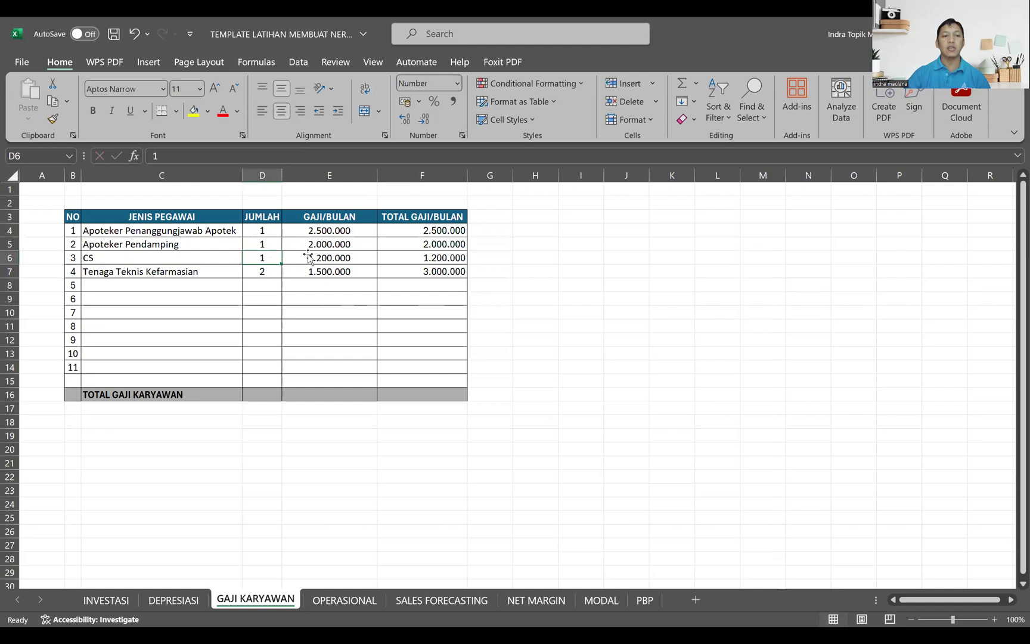
Step: Total the monthly salaries in F16 of the TOTAL GAJI KARYAWAN row with a SUM of the column F salaries from F4 down
click(219, 268)
click(255, 270)
click(313, 270)
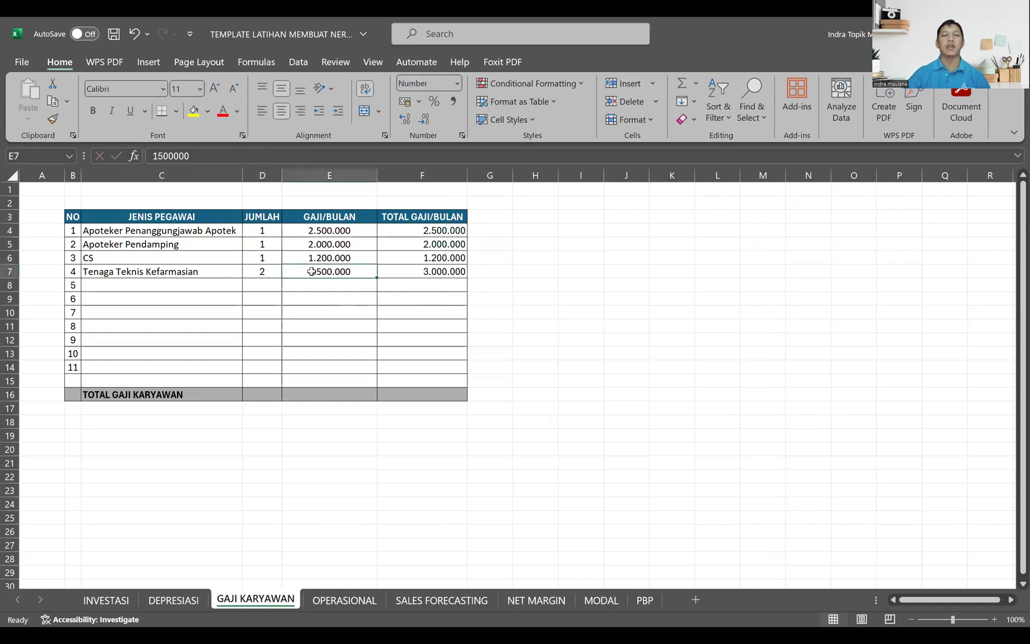
click(390, 390)
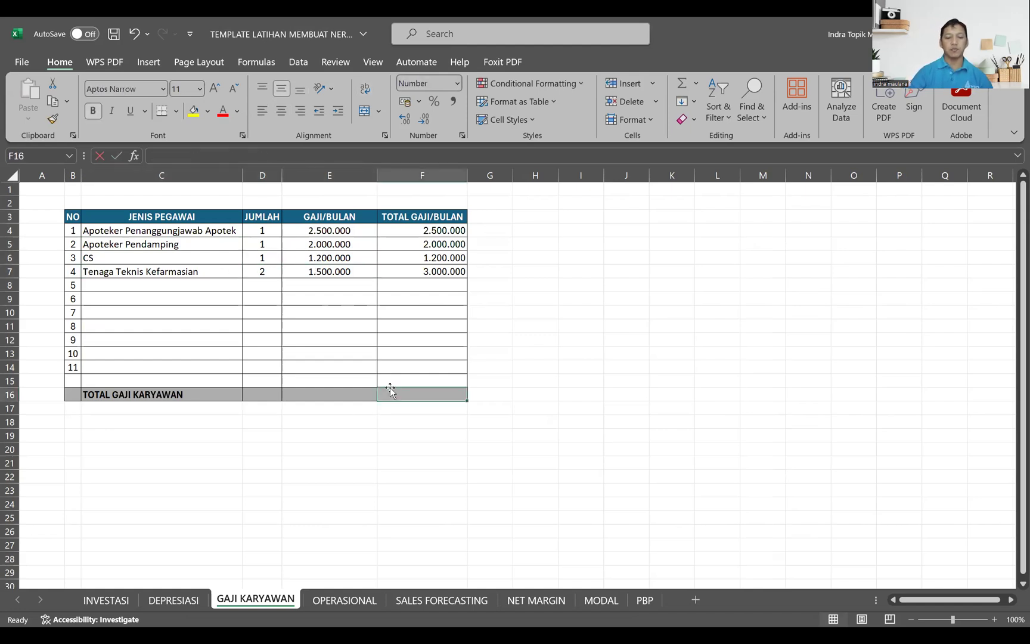
text(=)
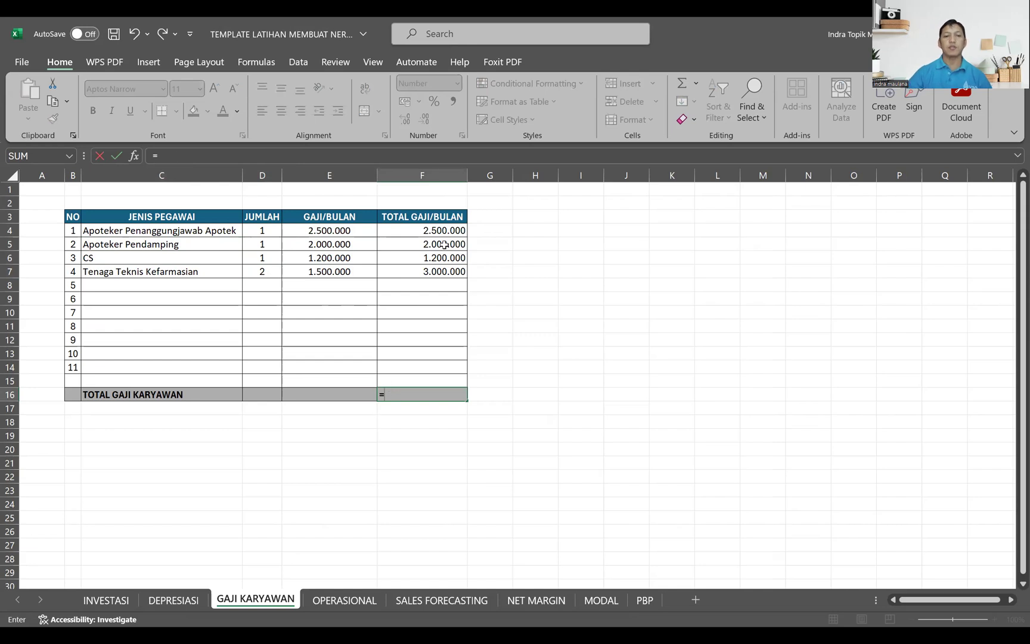
text(sum()
click(443, 234)
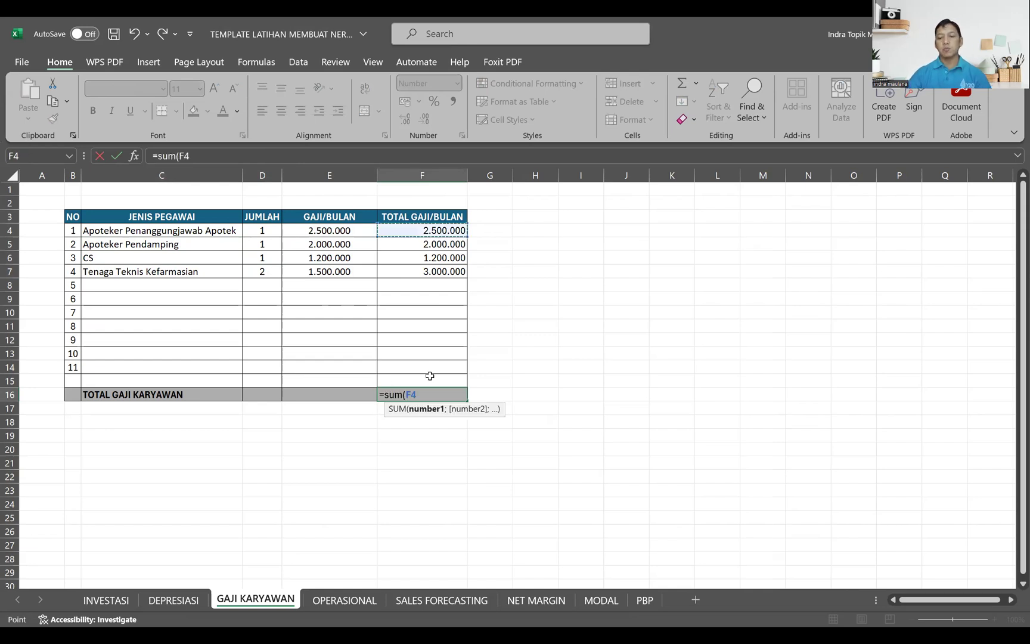
key(Return)
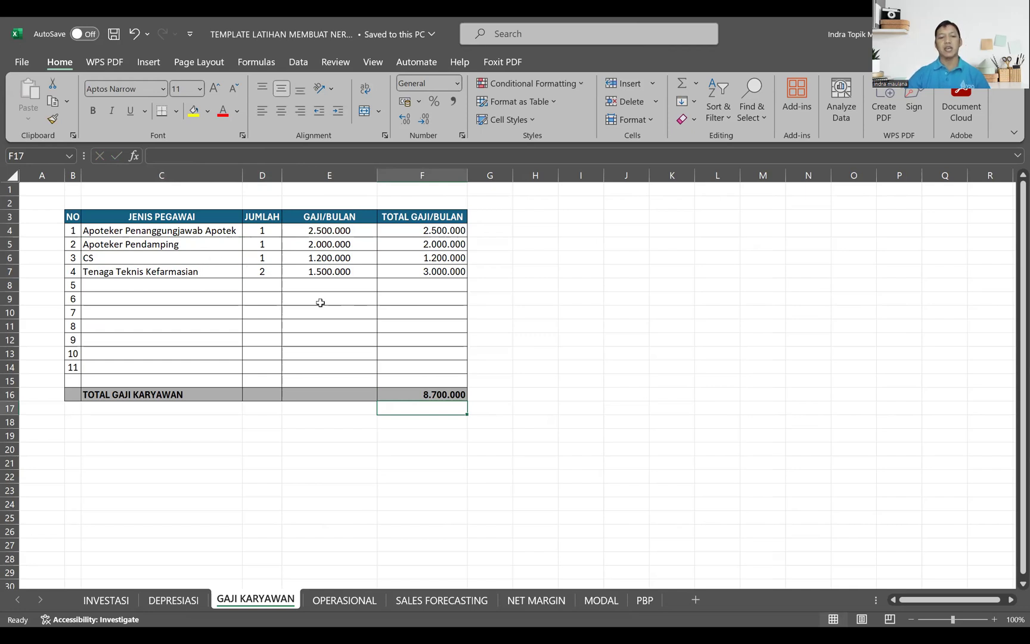
Step: On the OPERASIONAL sheet, paste the prepared expense types and monthly costs from the other workbook into C4 to D8
click(342, 601)
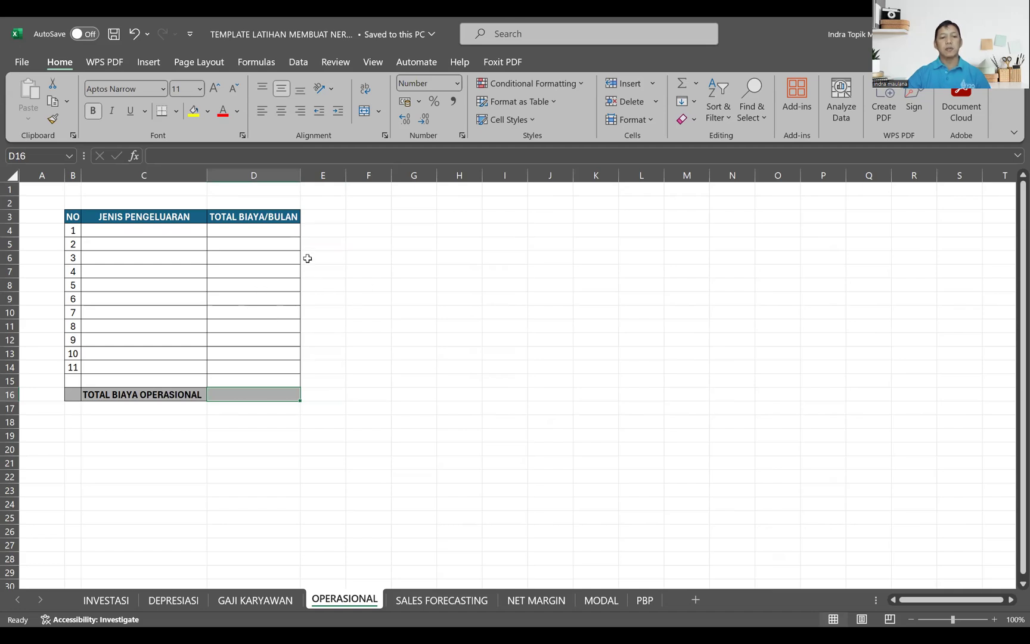
key(alt+Tab)
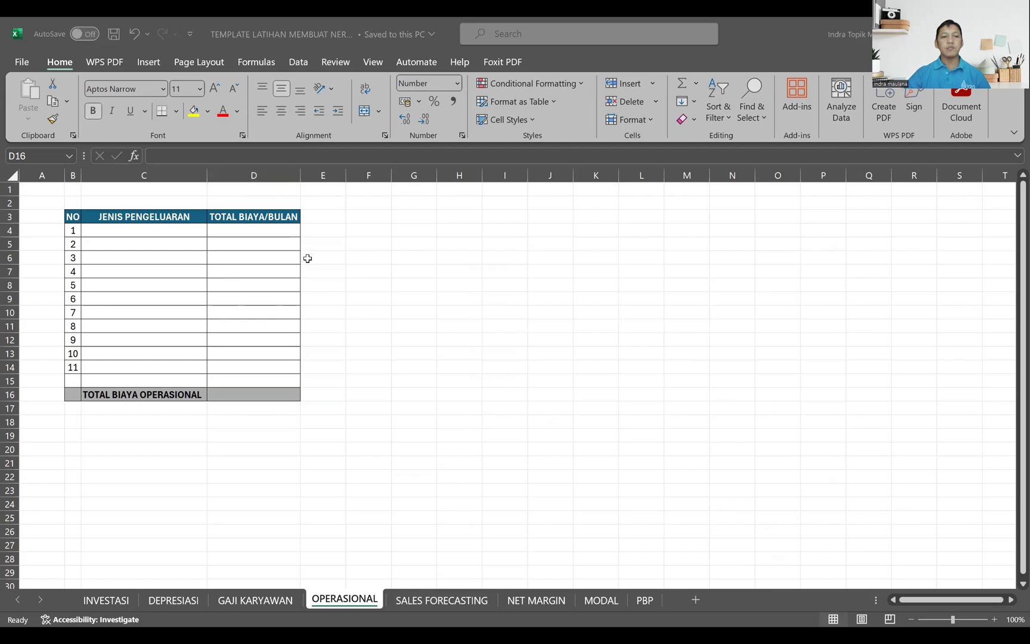
key(ctrl+c)
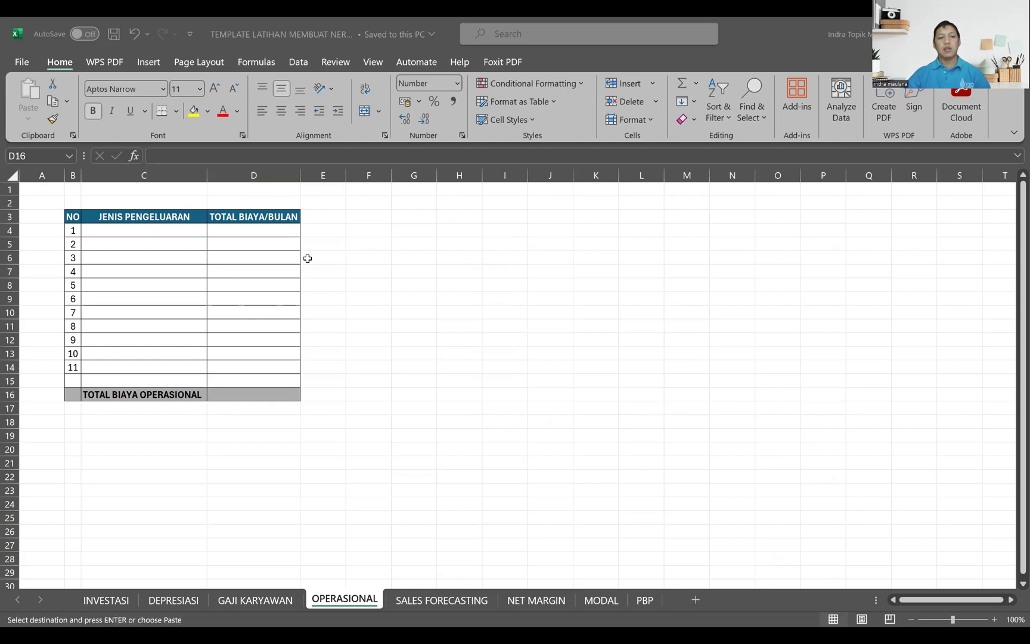
click(166, 232)
key(ctrl+v)
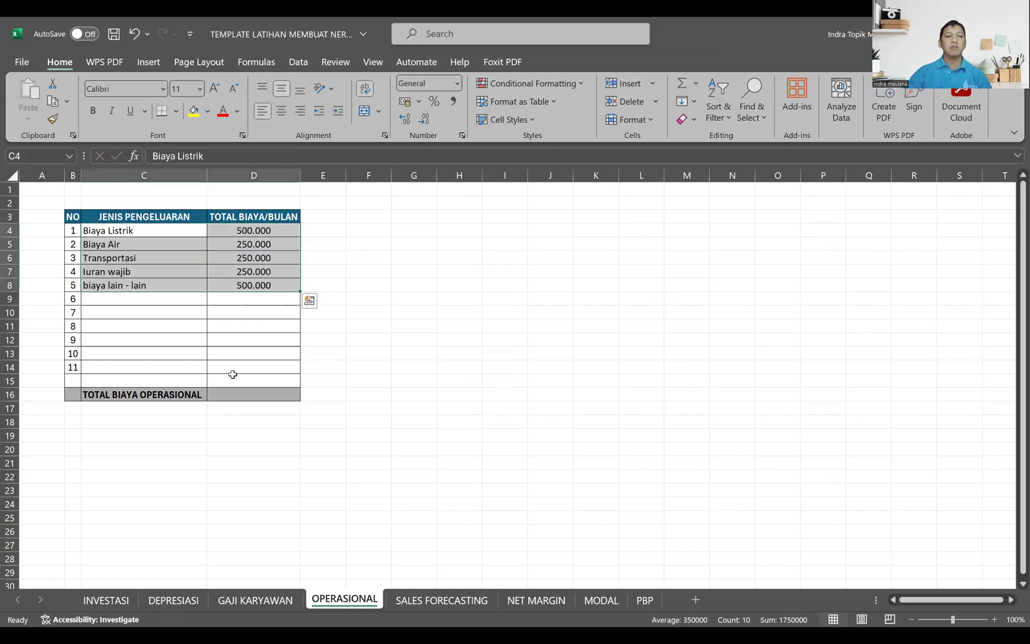
Step: Total the monthly operating costs in D16 of the TOTAL BIAYA OPERASIONAL row with a SUM of column D from D4 down
click(236, 393)
text(=)
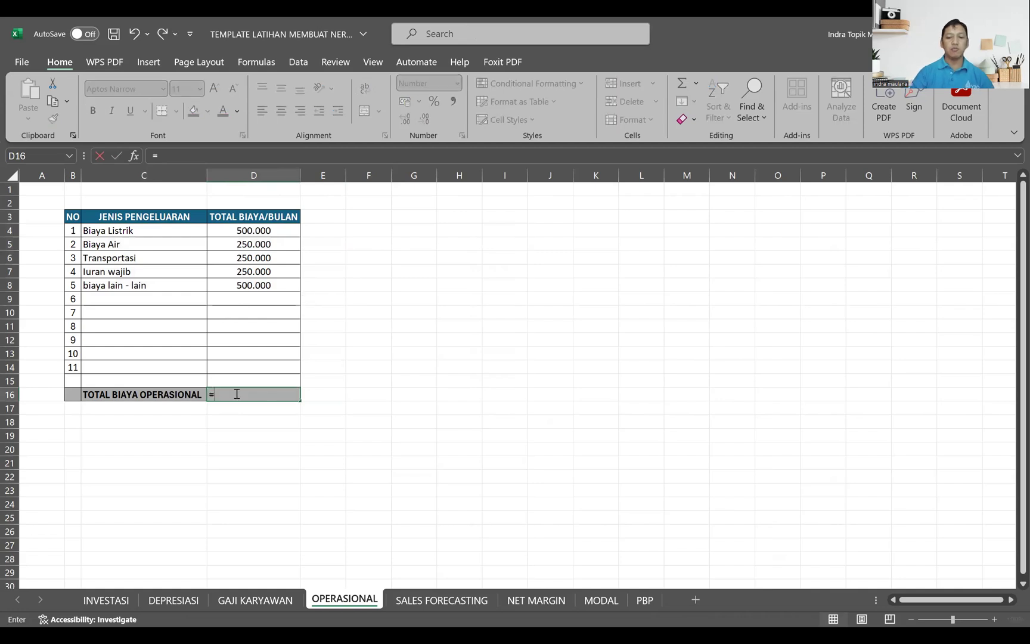
text(sum()
click(248, 230)
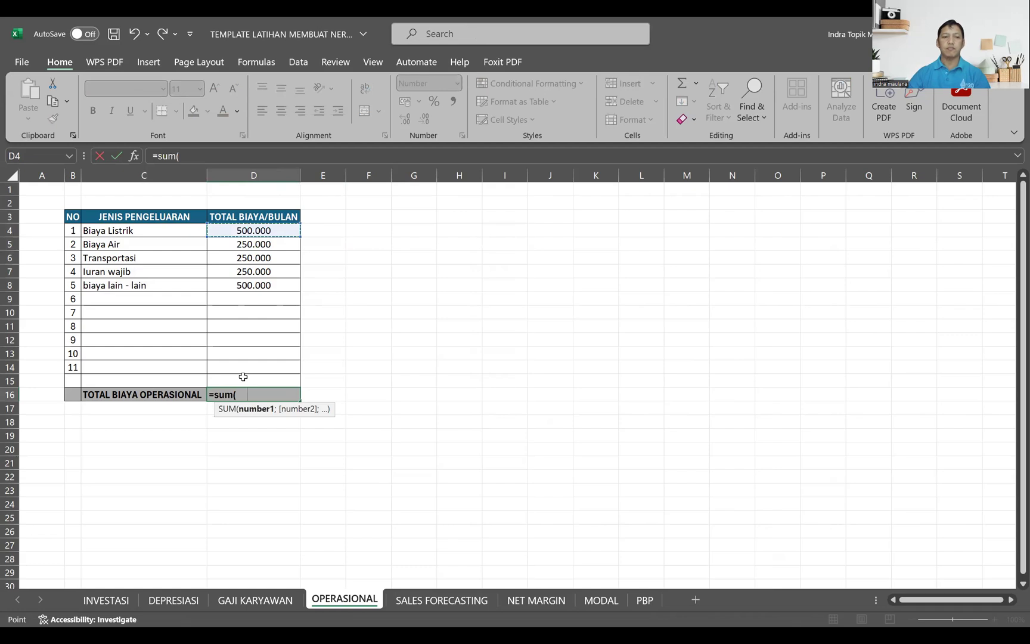
key(Return)
Step: Open the SALES FORECASTING sheet at its first rows and months, select C5 and save the workbook
click(441, 599)
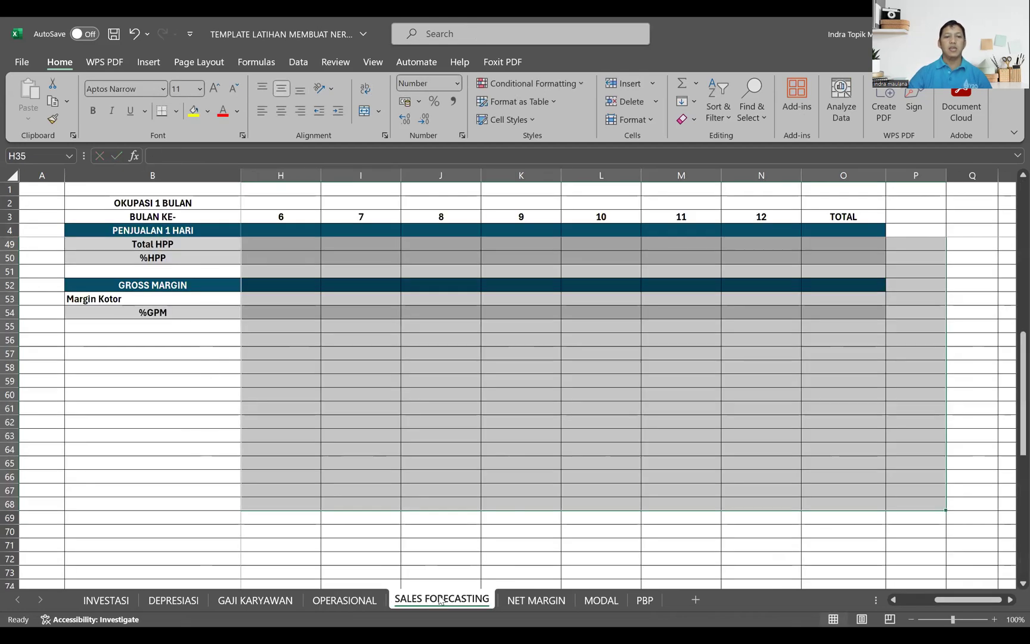
scroll(334, 306, up, 10)
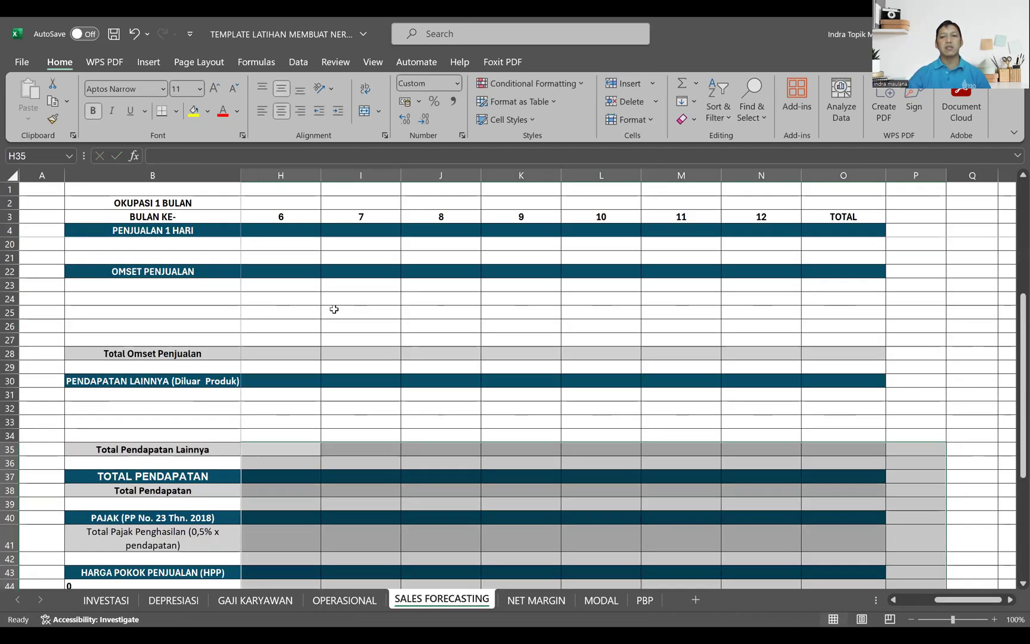
scroll(334, 307, up, 5)
drag(953, 600, 894, 605)
click(300, 240)
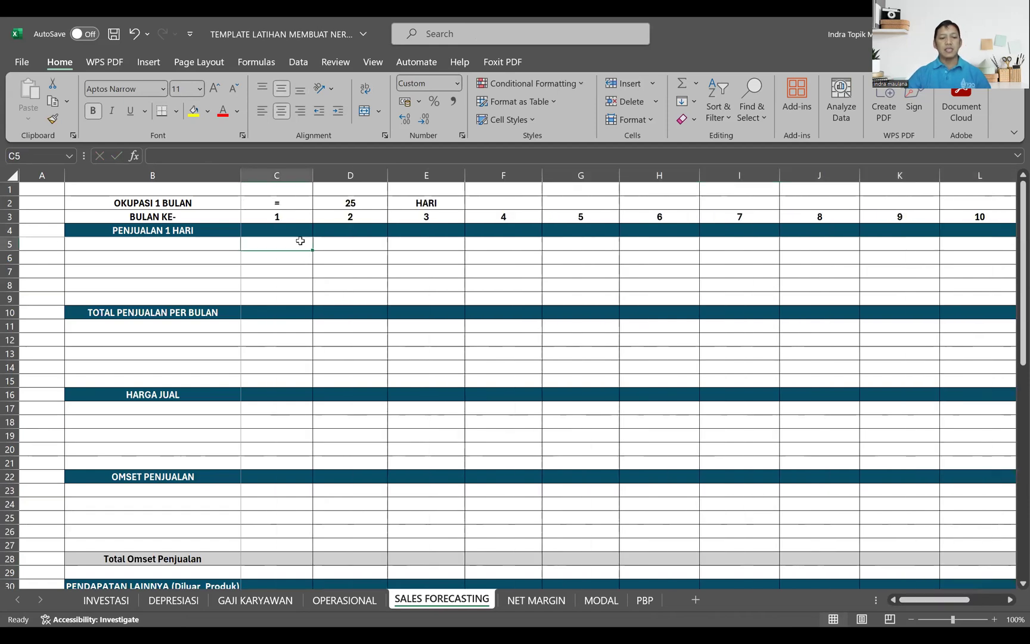
key(ctrl+s)
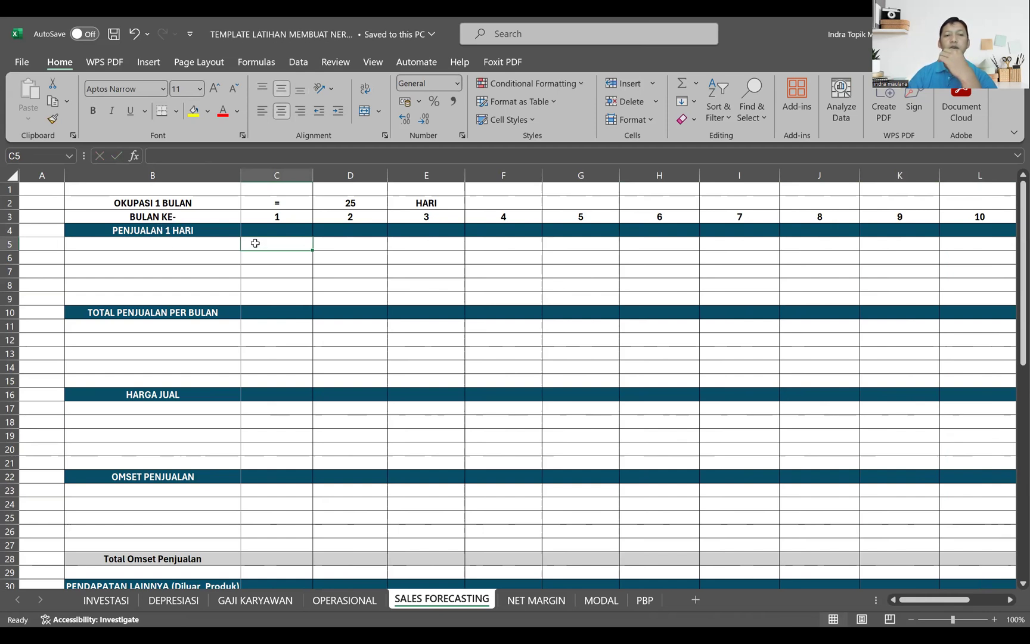
Step: Examine the sales forecasting sections from monthly sales and selling price down to tax, HPP and gross margin, plus the monthly occupancy days in D2
click(347, 220)
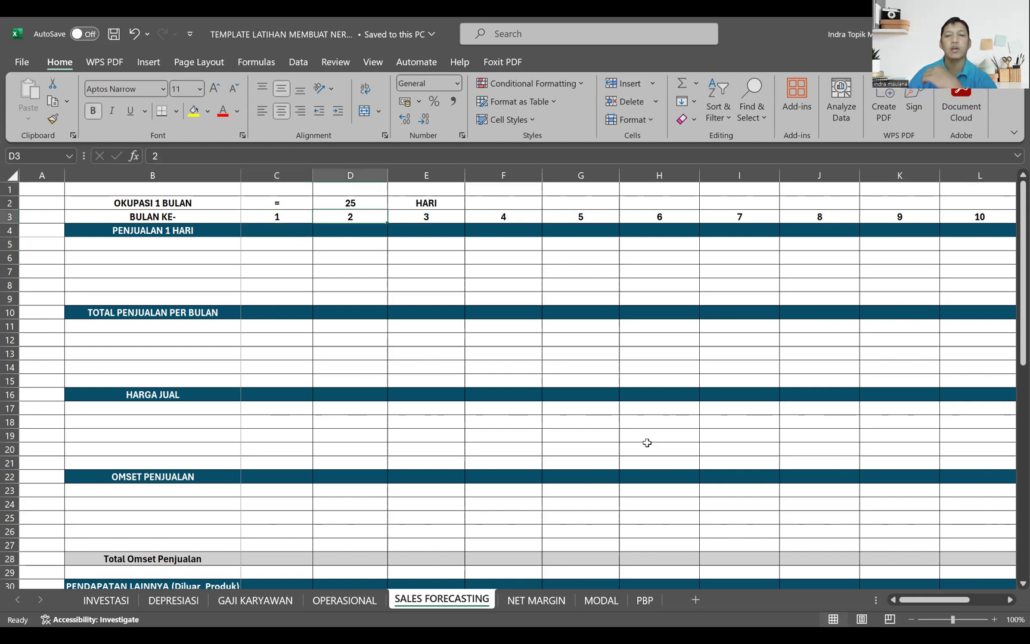
mouse_move(965, 600)
mouse_down()
mouse_move(1000, 604)
mouse_move(965, 601)
mouse_up()
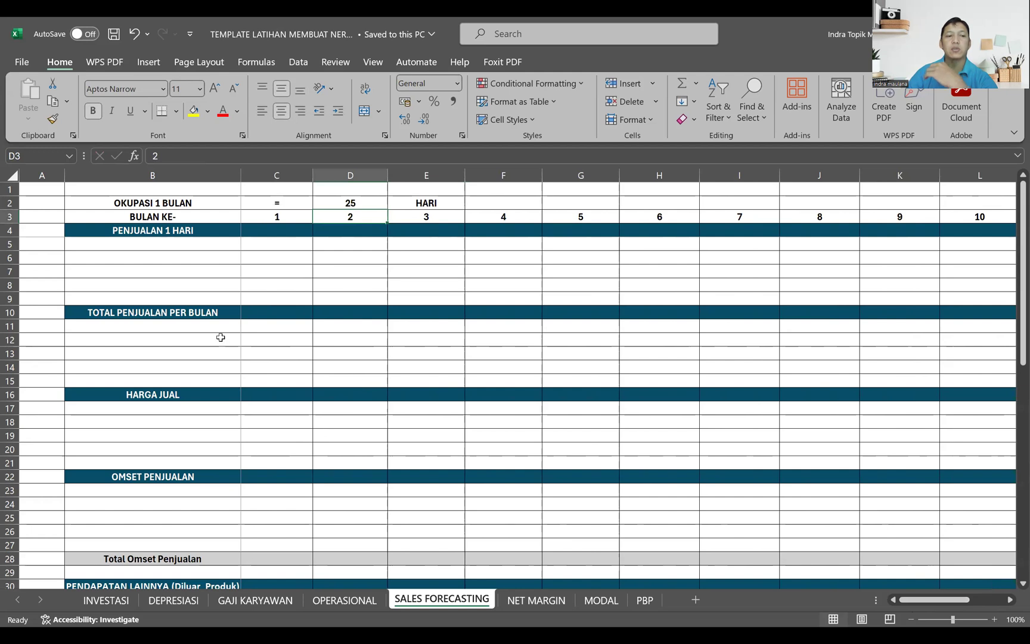
click(207, 315)
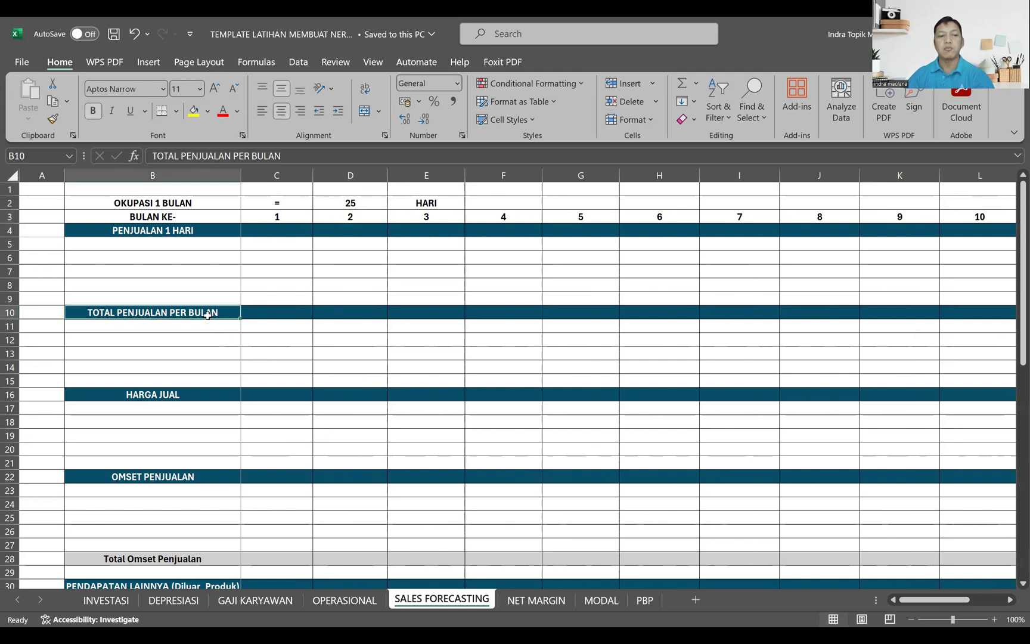
click(186, 396)
scroll(184, 411, down, 1)
click(182, 433)
scroll(183, 435, down, 2)
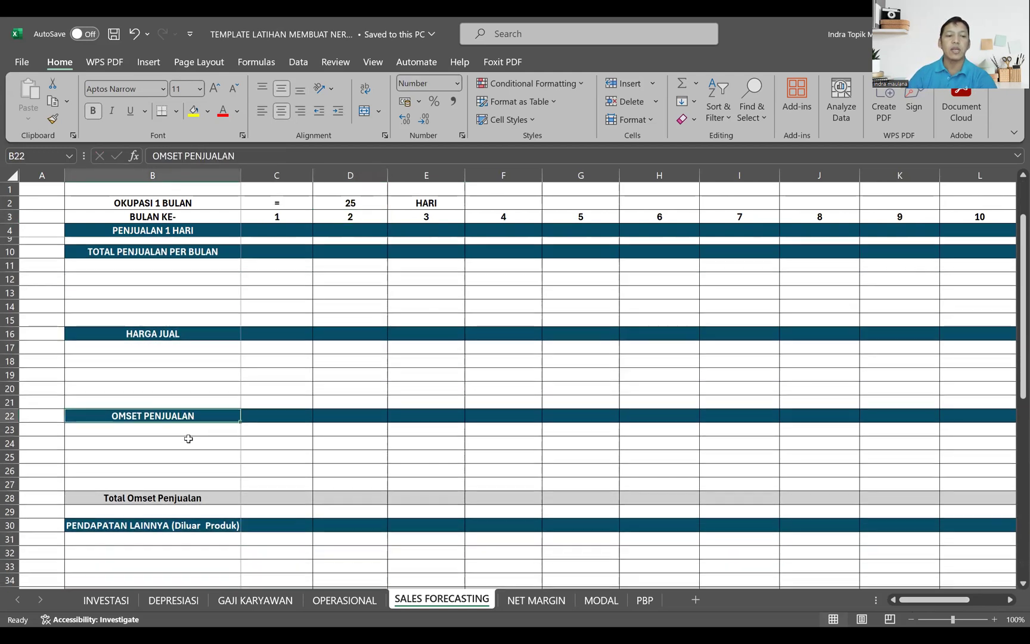
click(191, 462)
scroll(193, 465, down, 2)
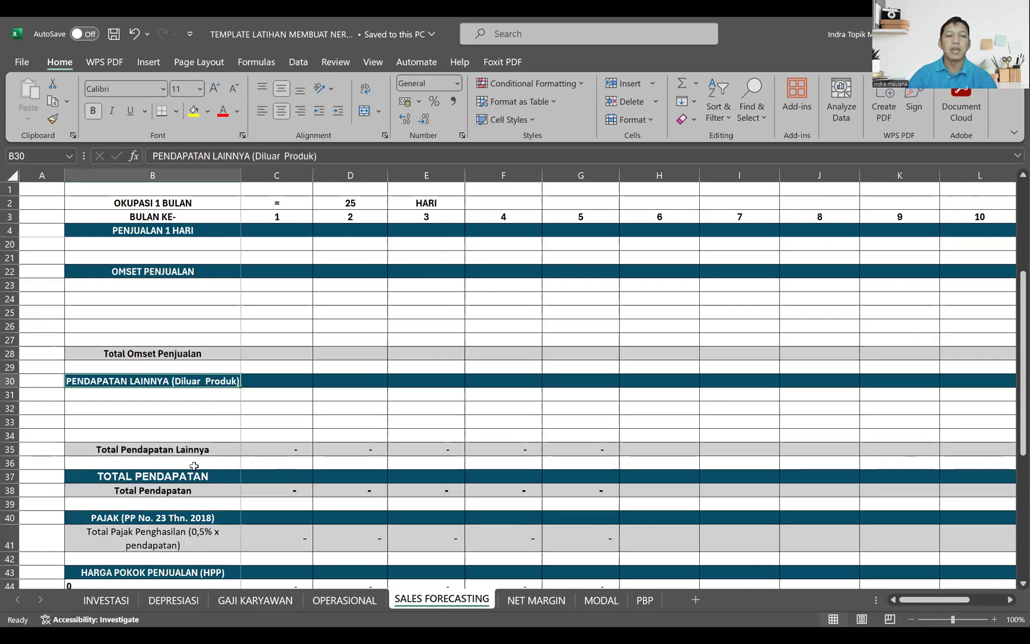
click(165, 476)
scroll(167, 478, down, 3)
scroll(181, 447, down, 2)
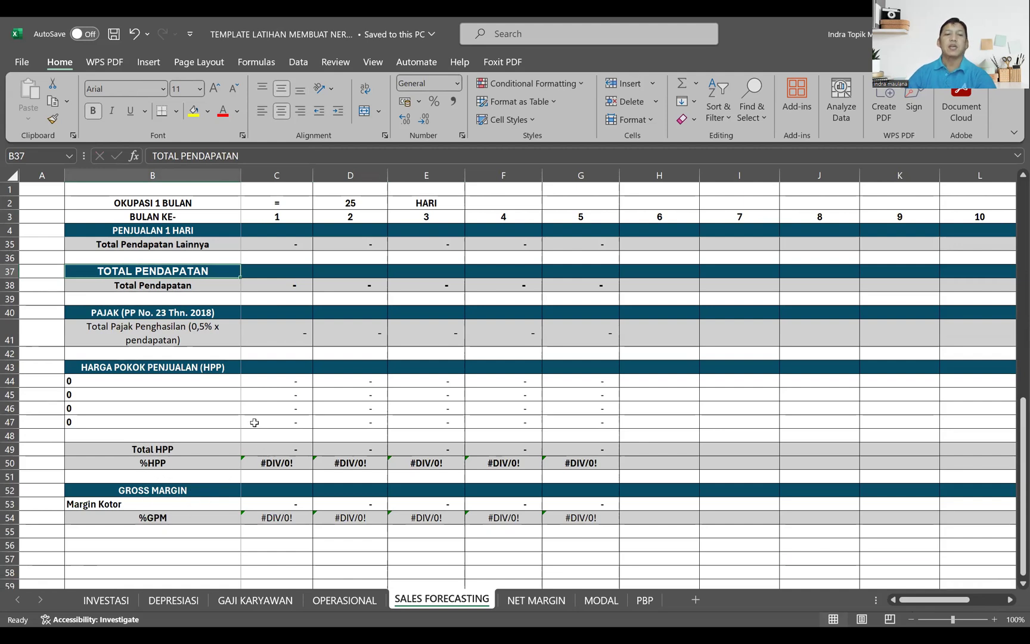
scroll(253, 421, up, 10)
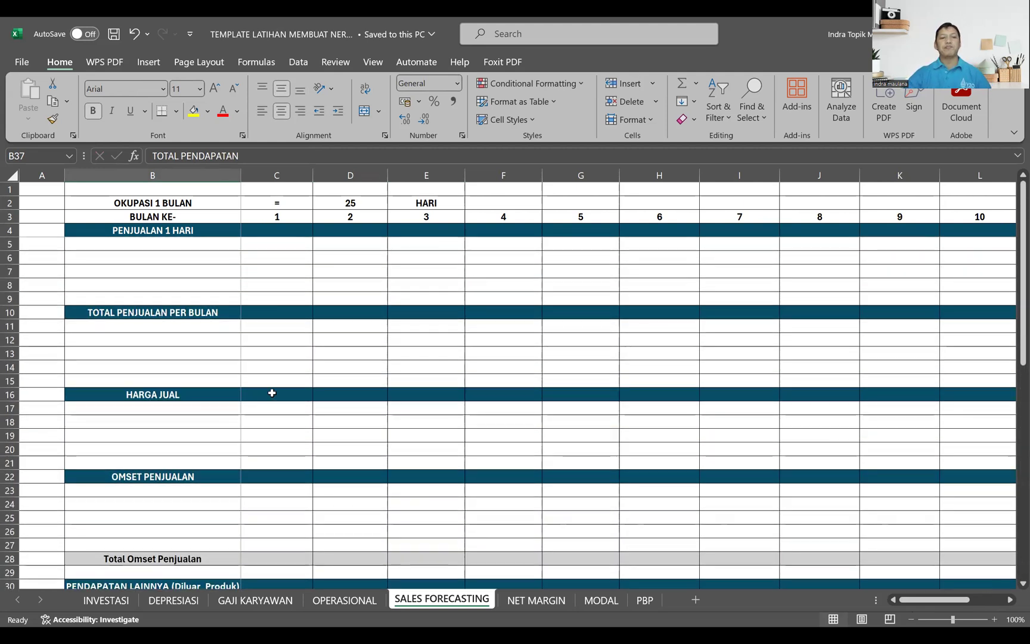
click(375, 202)
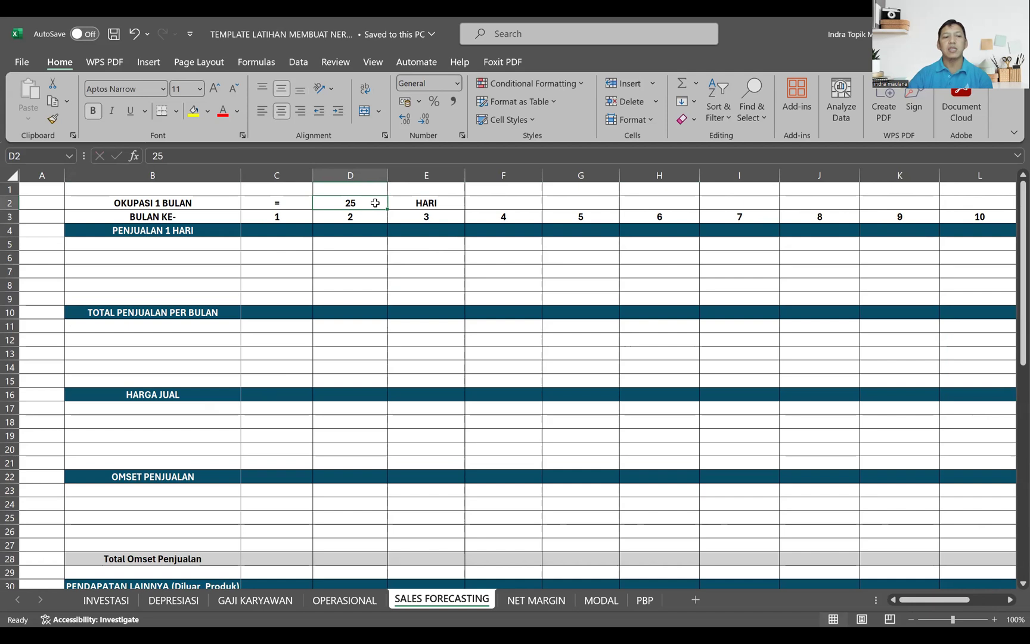
click(264, 328)
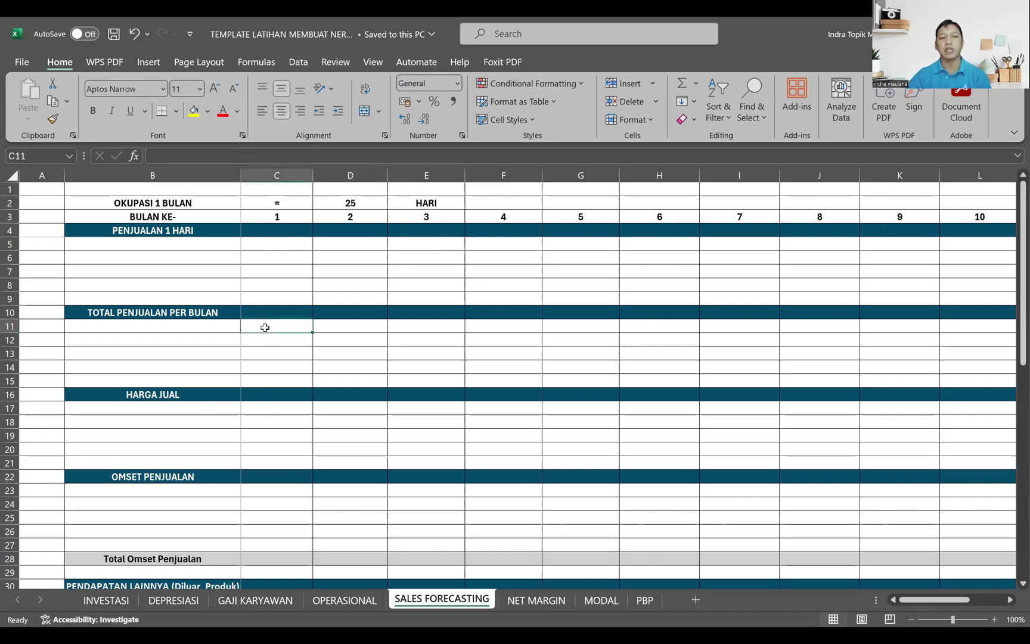
click(336, 203)
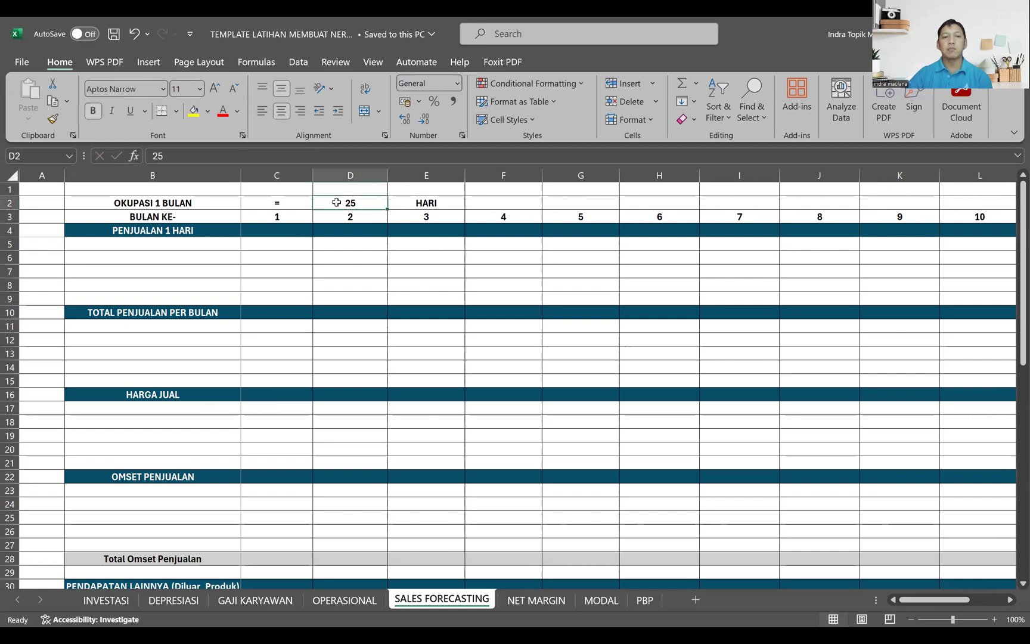
click(277, 326)
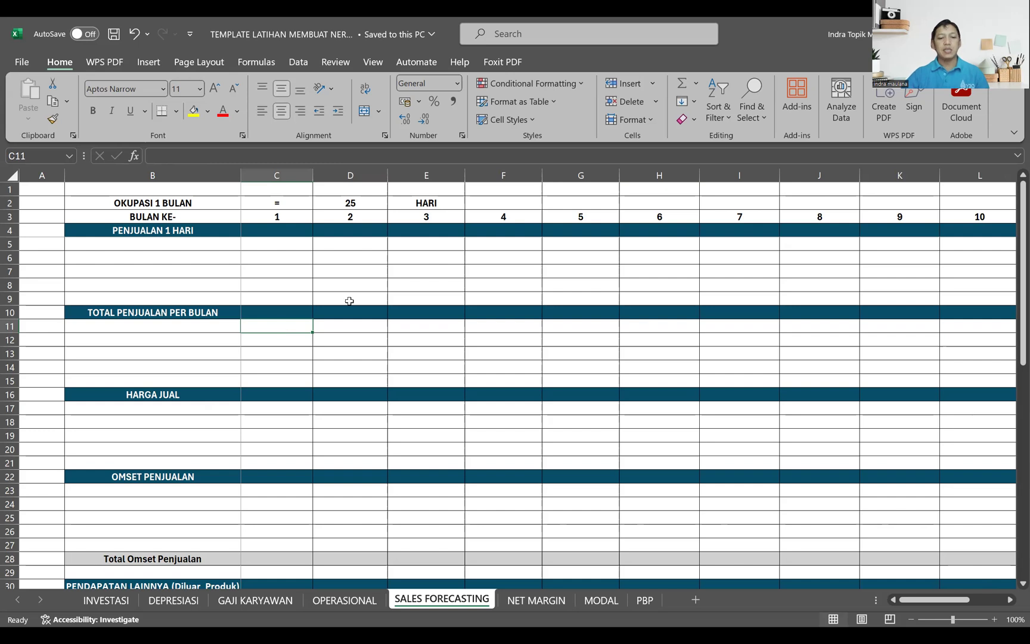
Step: Copy the product categories OTC, RESEP and MAKMIN from the other workbook into B5 to B7 under PENJUALAN 1 HARI
key(alt+Tab)
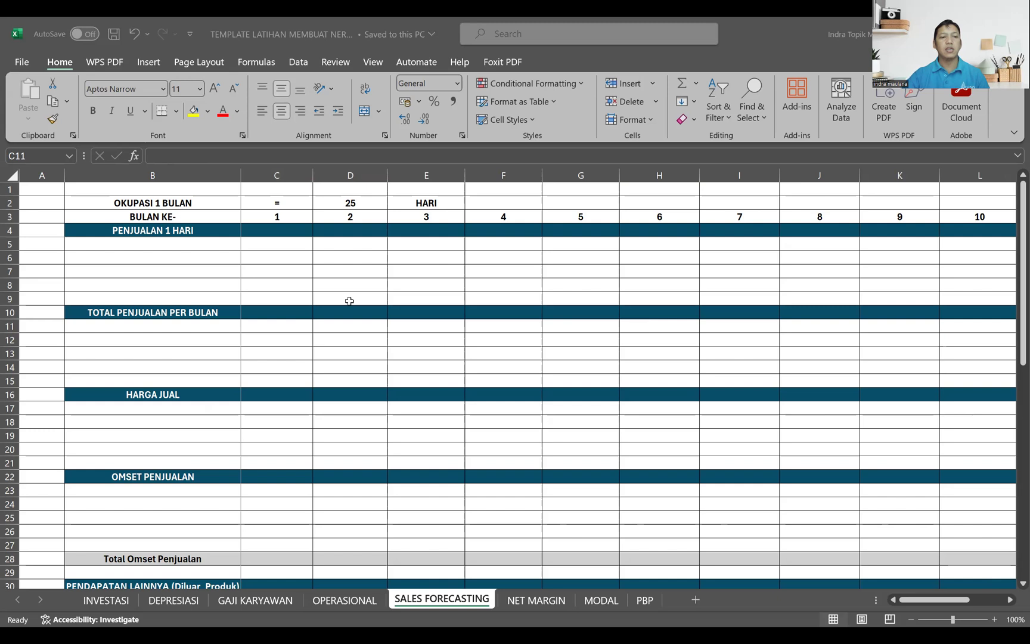
key(ctrl+c)
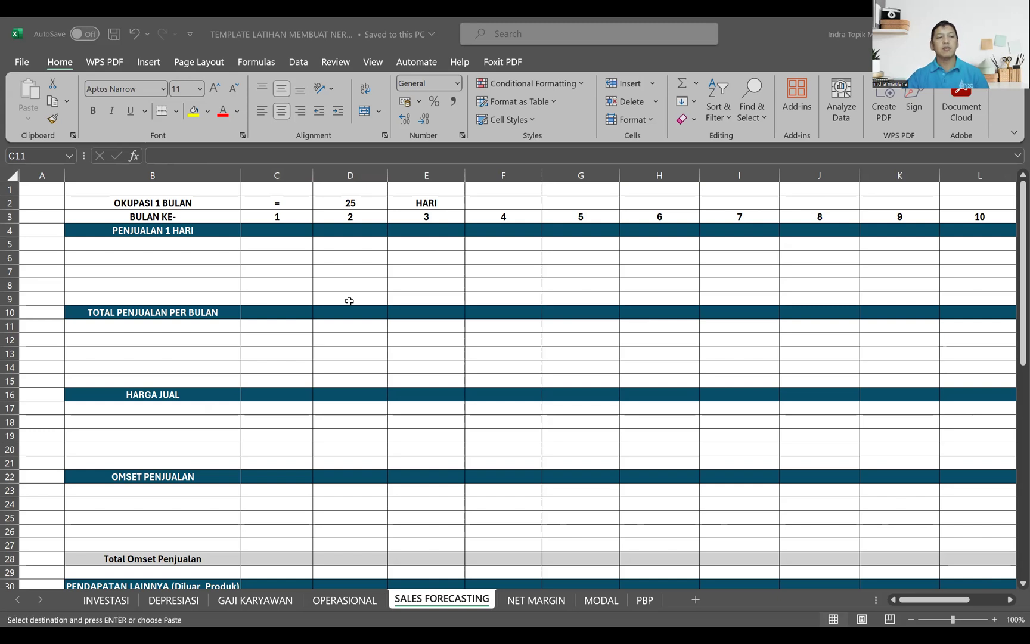
click(162, 243)
key(ctrl+v)
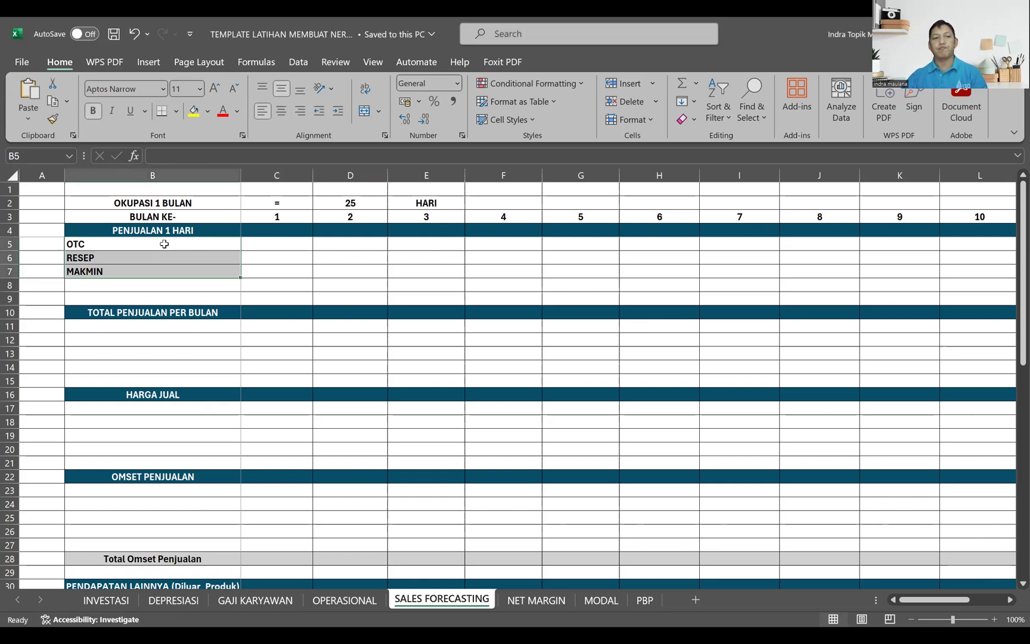
Step: Paste the prepared daily sales quantities for months 1 to 12 from the other workbook starting at C5, and check the OTC figures
click(267, 244)
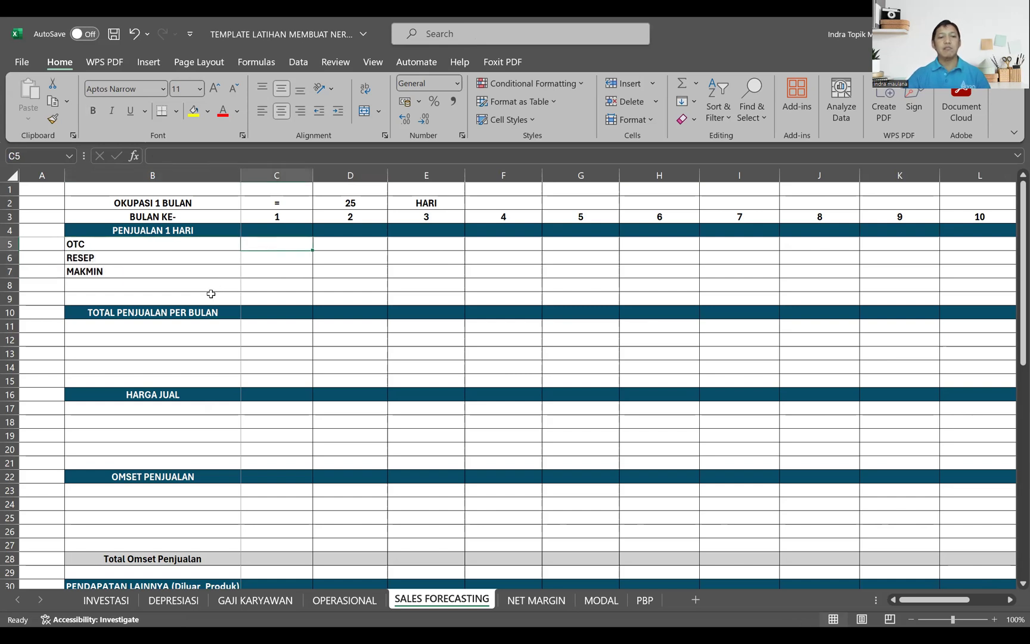
key(alt+Tab)
scroll(211, 294, right, 1)
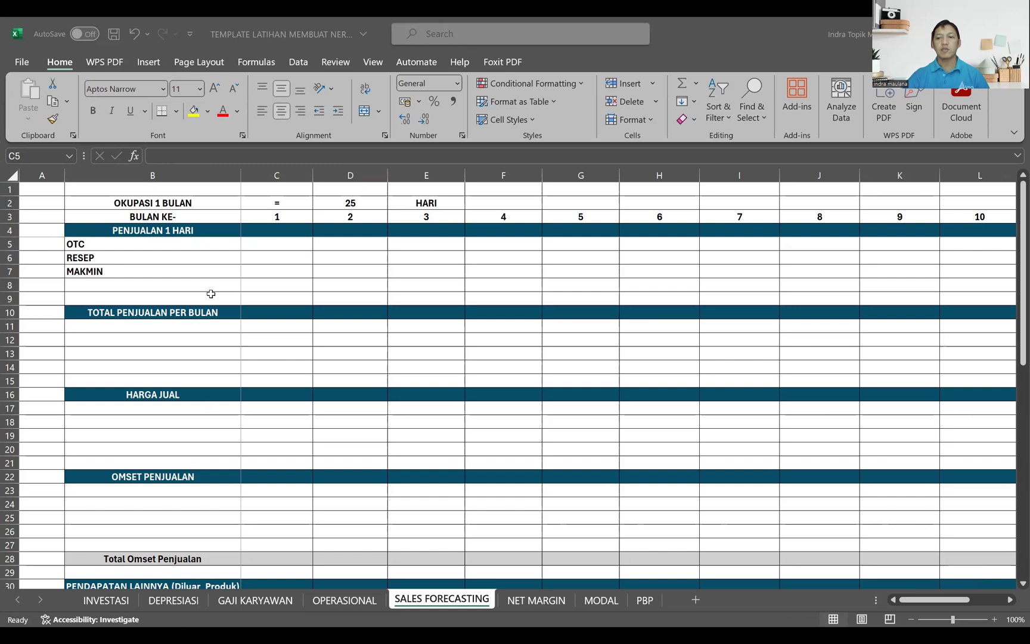
key(ctrl+c)
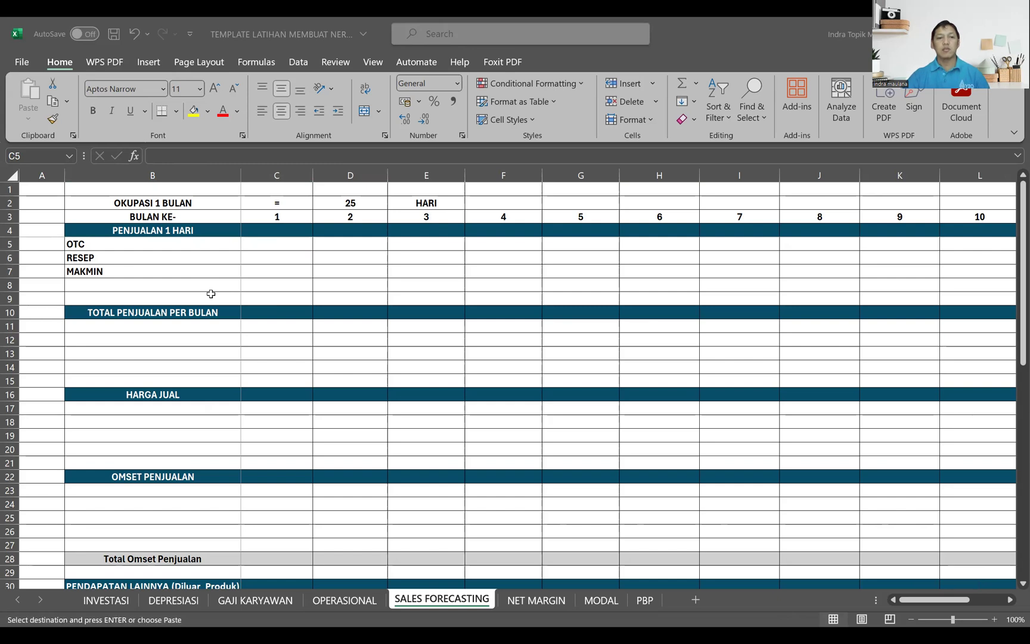
key(Return)
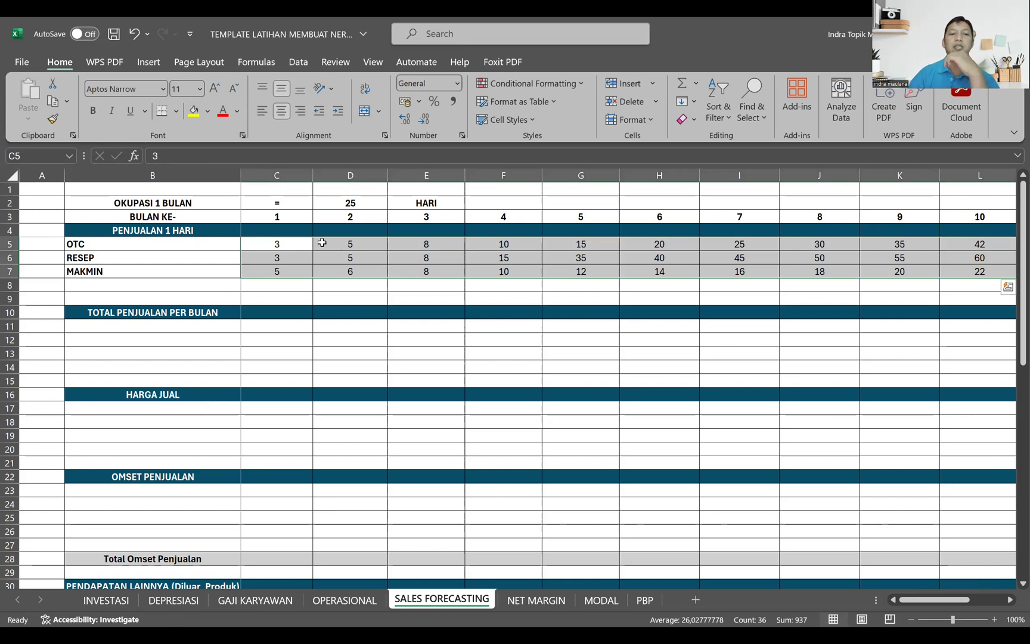
click(294, 246)
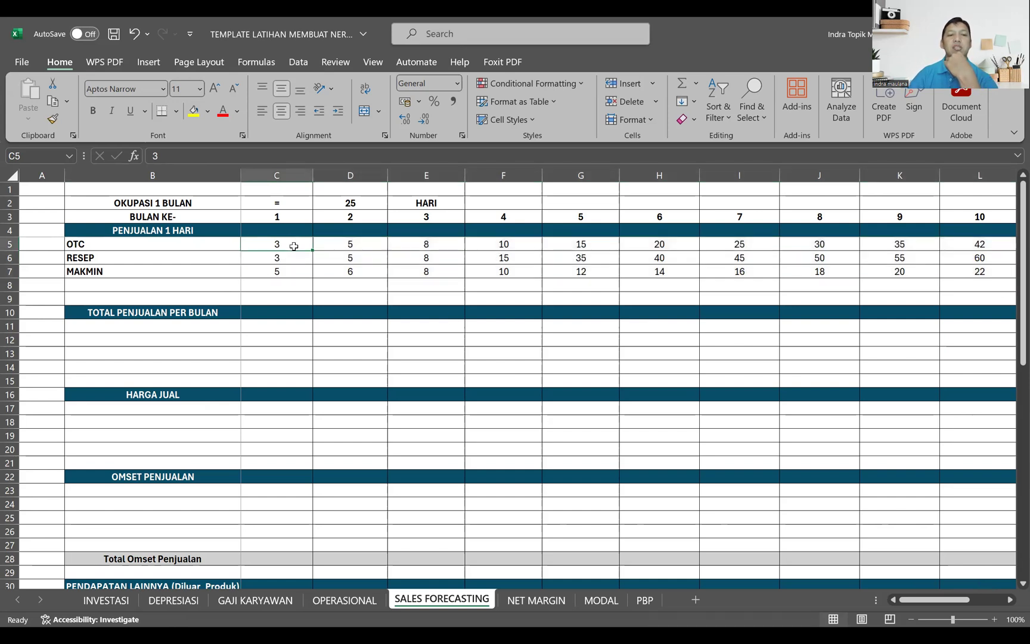
key(Right)
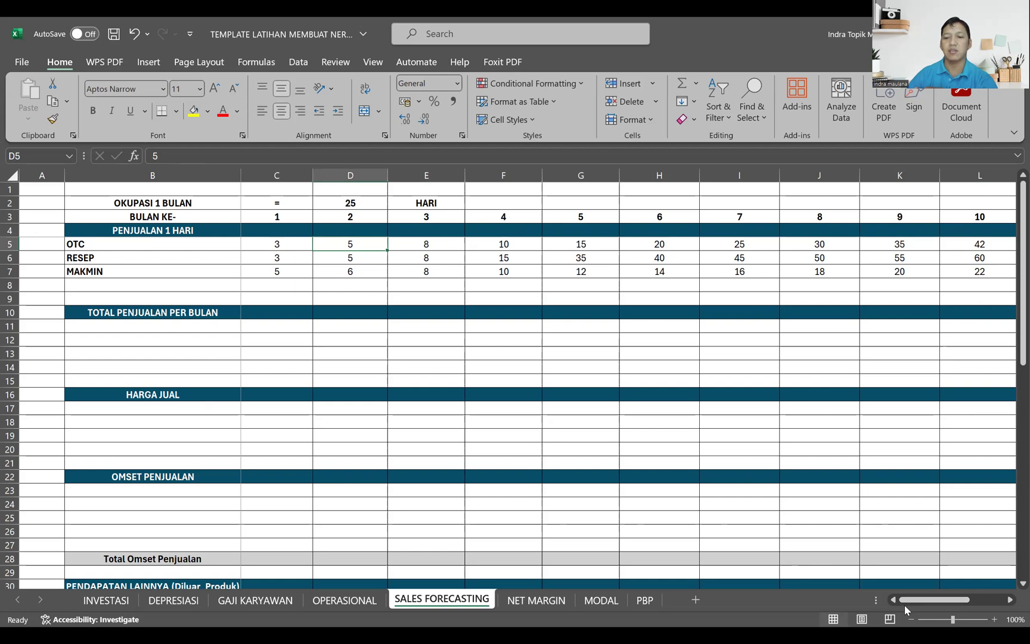
Step: Total the OTC daily sales in O5 with =SUM(C5:N5) and fill the formula down to O7 for RESEP and MAKMIN
drag(912, 603, 957, 603)
click(884, 246)
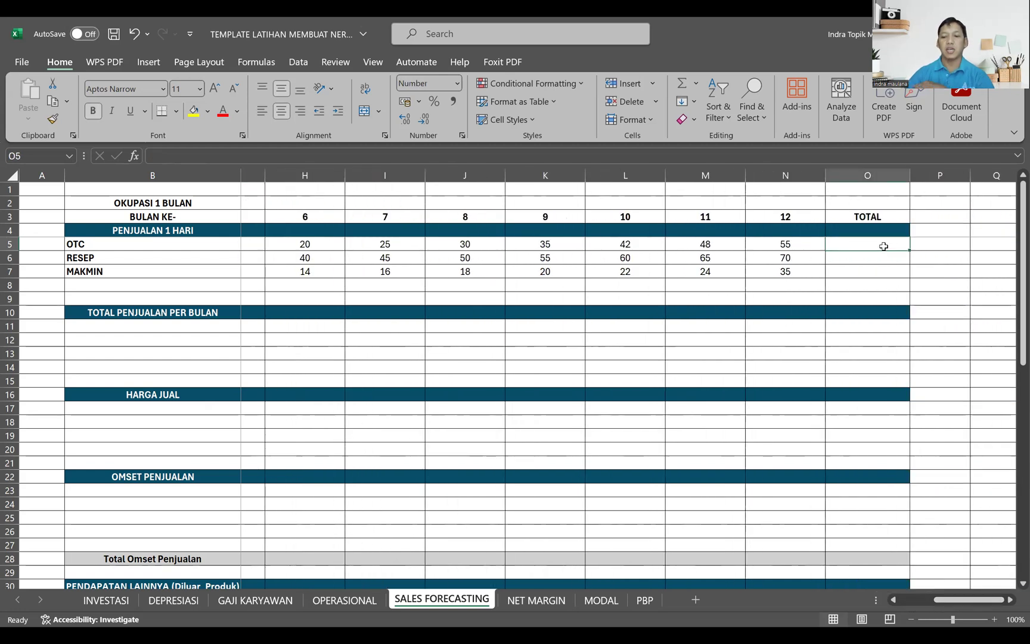
text(=)
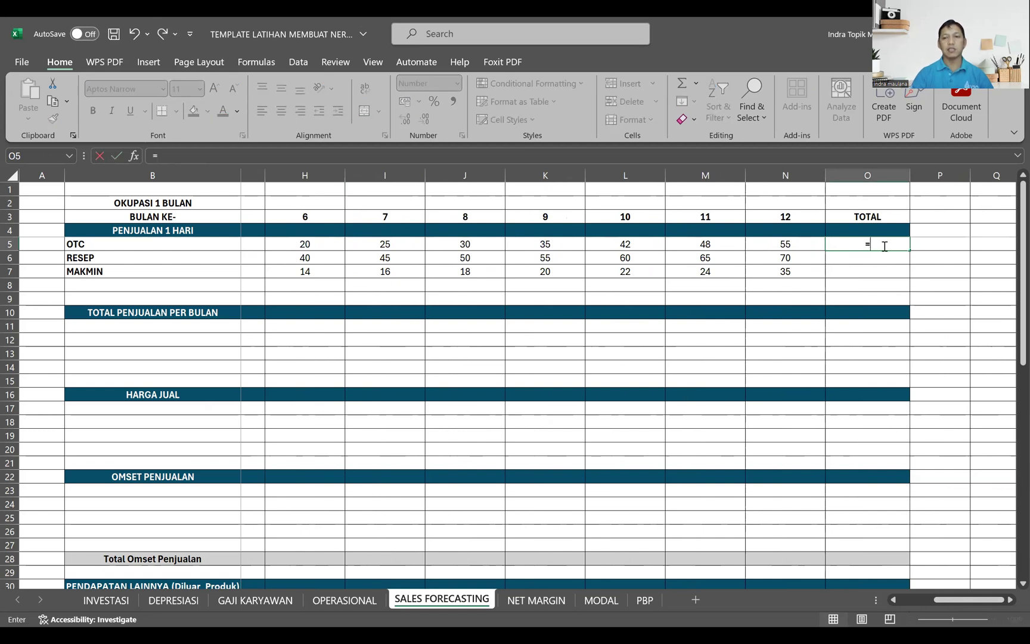
text(sum()
key(Left)
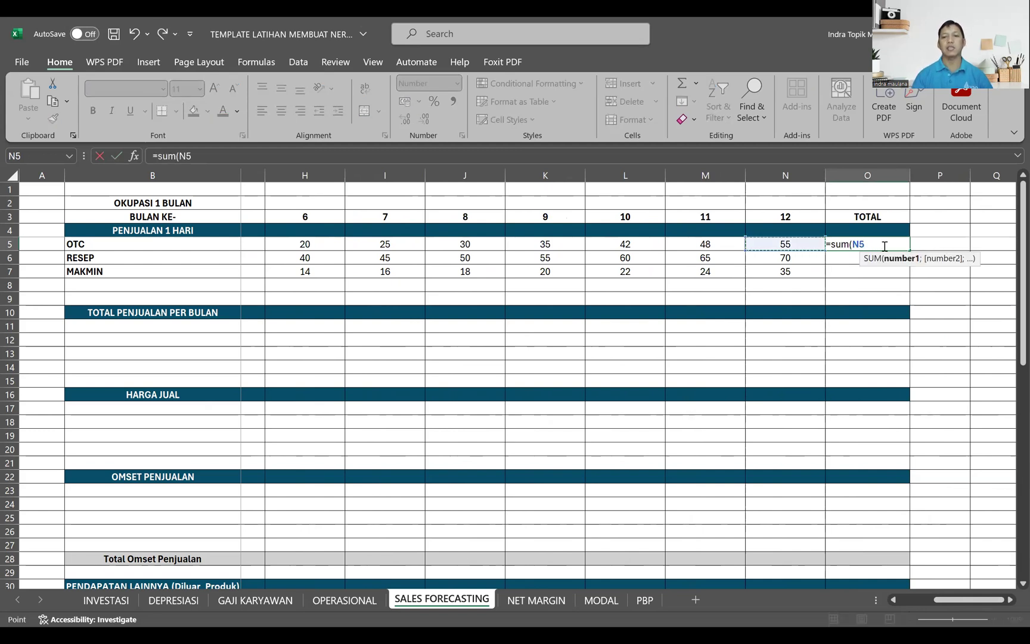
key(shift+Left)
key(shift+Left)
key(shift+Left)
key(shift+Left)
key(shift+Left)
key(shift+Left)
key(shift+Left)
key(shift+Left)
key(shift+Left)
key(shift+Left)
key(shift+Left)
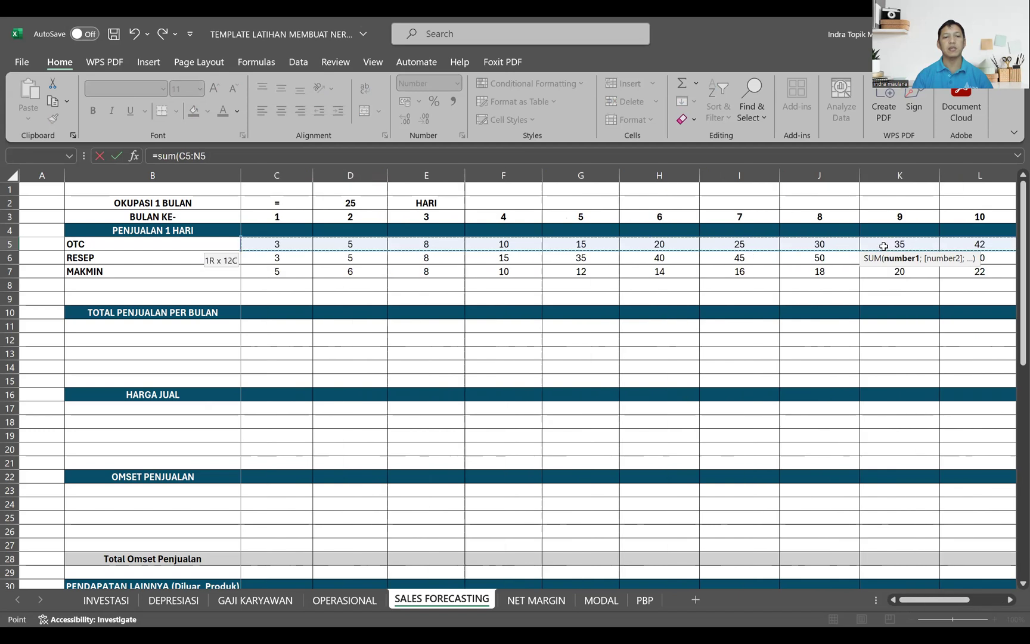
key(Return)
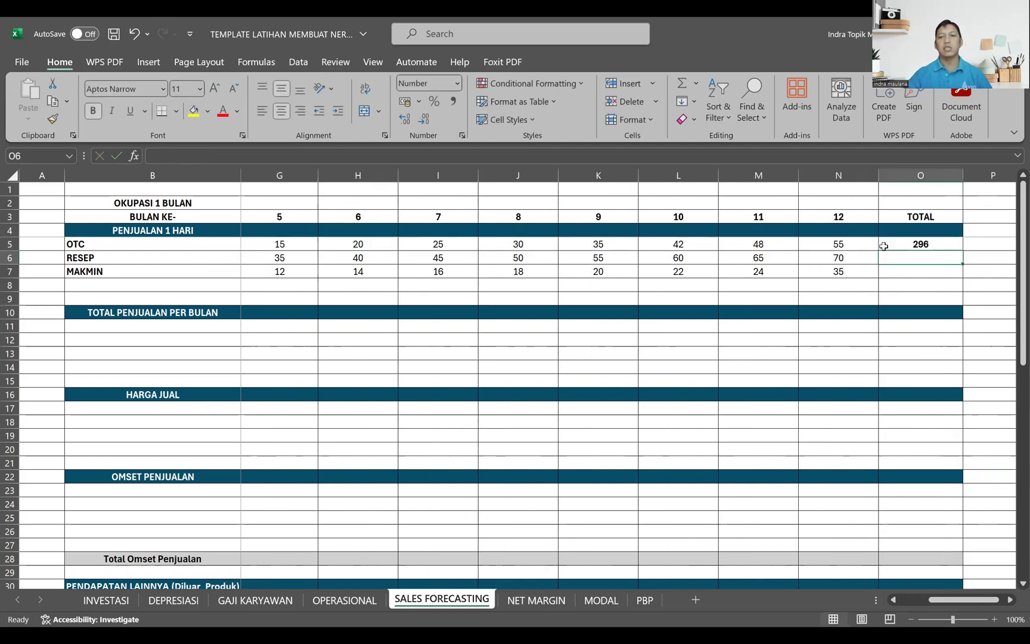
click(883, 245)
drag(964, 250, 963, 279)
Step: Link B11 under TOTAL PENJUALAN PER BULAN to the category in B5 and fill it down to B13
drag(939, 600, 888, 600)
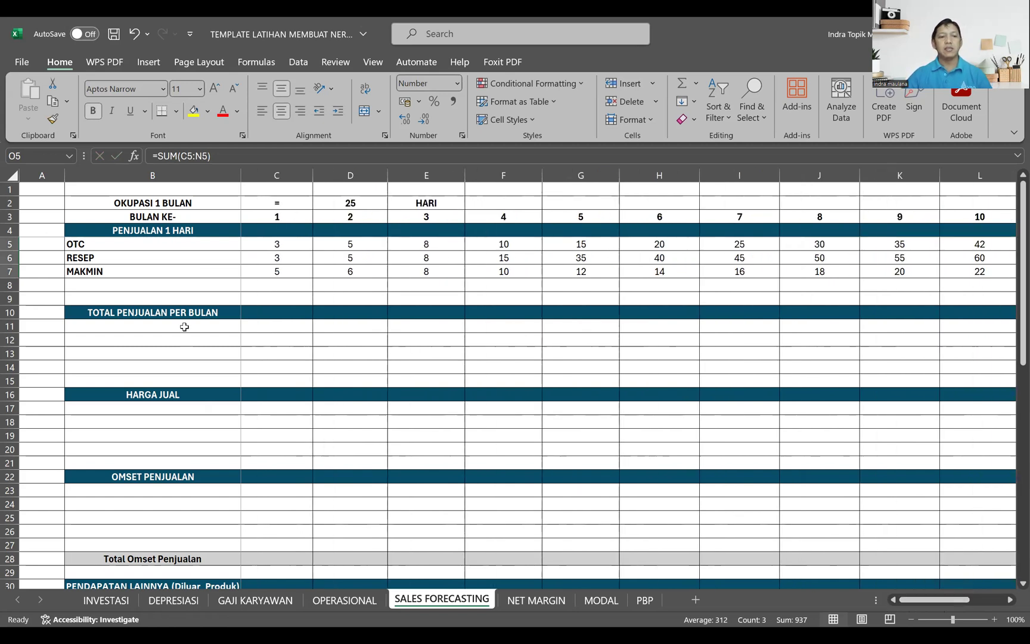
click(124, 324)
text(=)
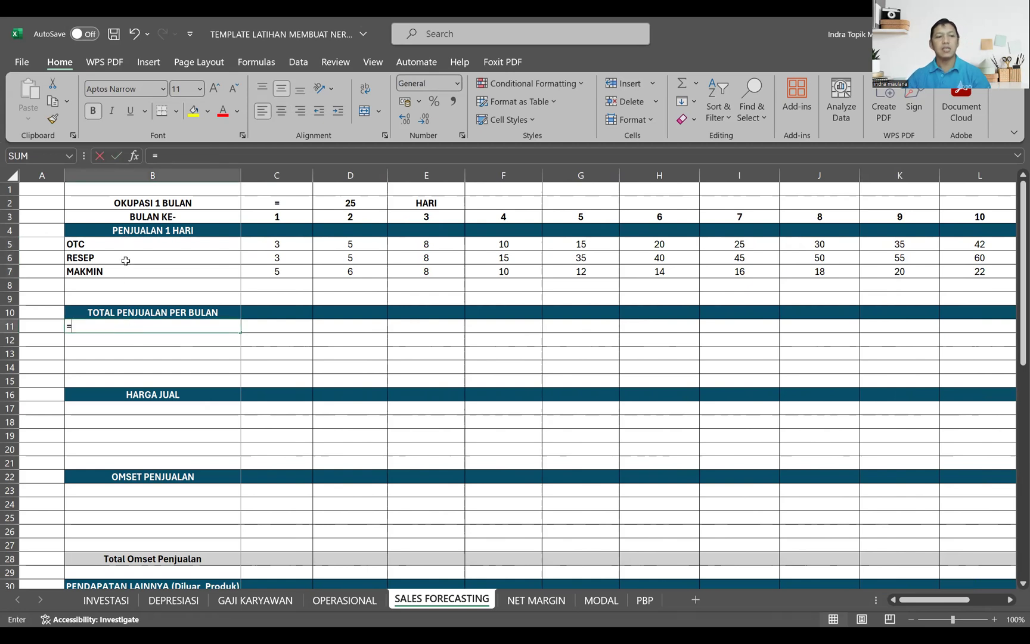
click(121, 246)
key(Return)
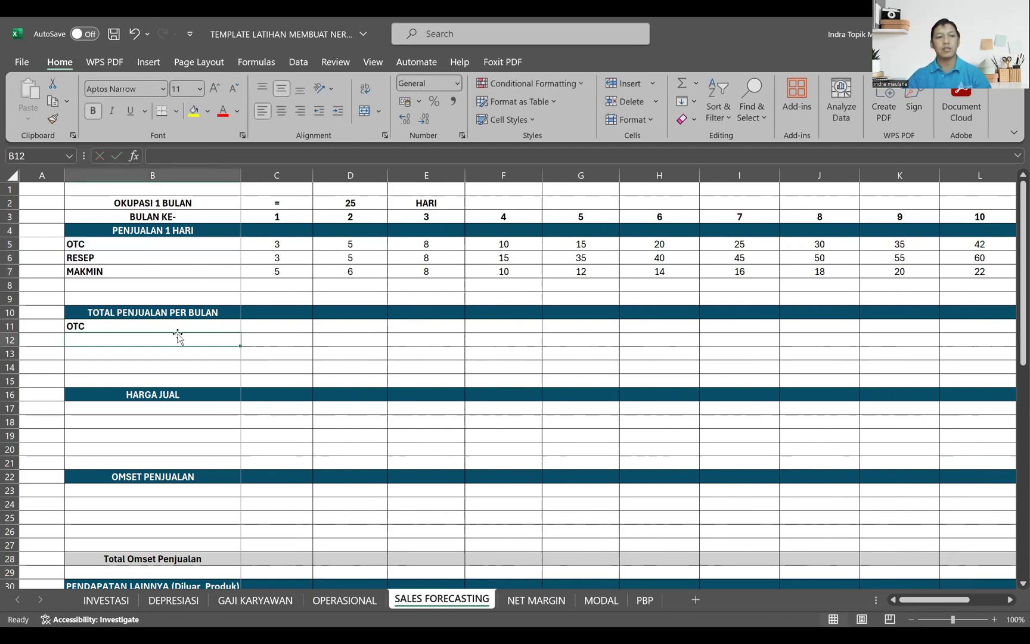
click(208, 324)
click(242, 331)
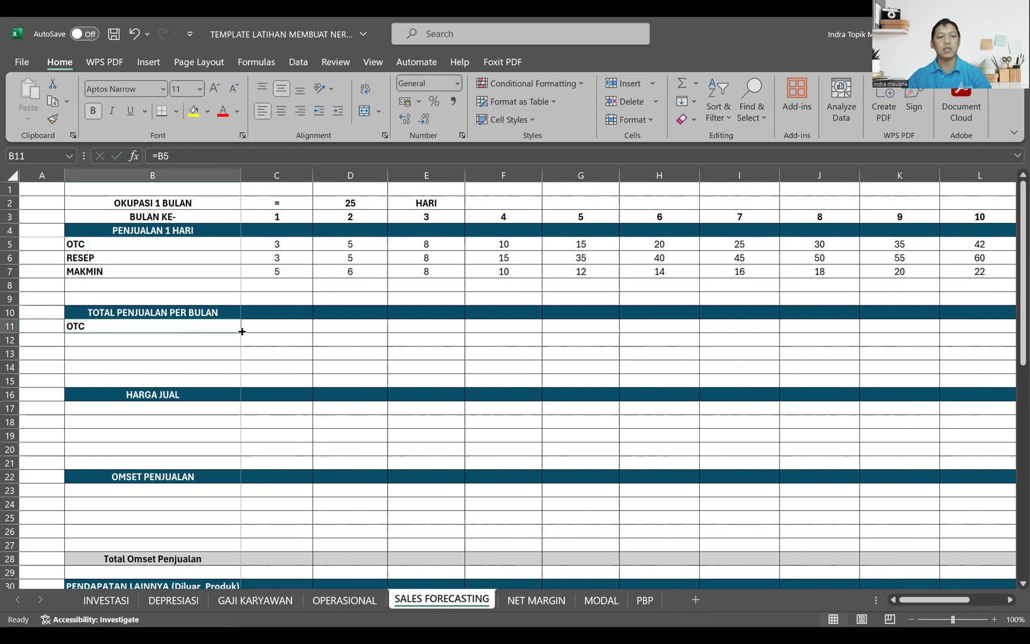
drag(239, 335, 240, 357)
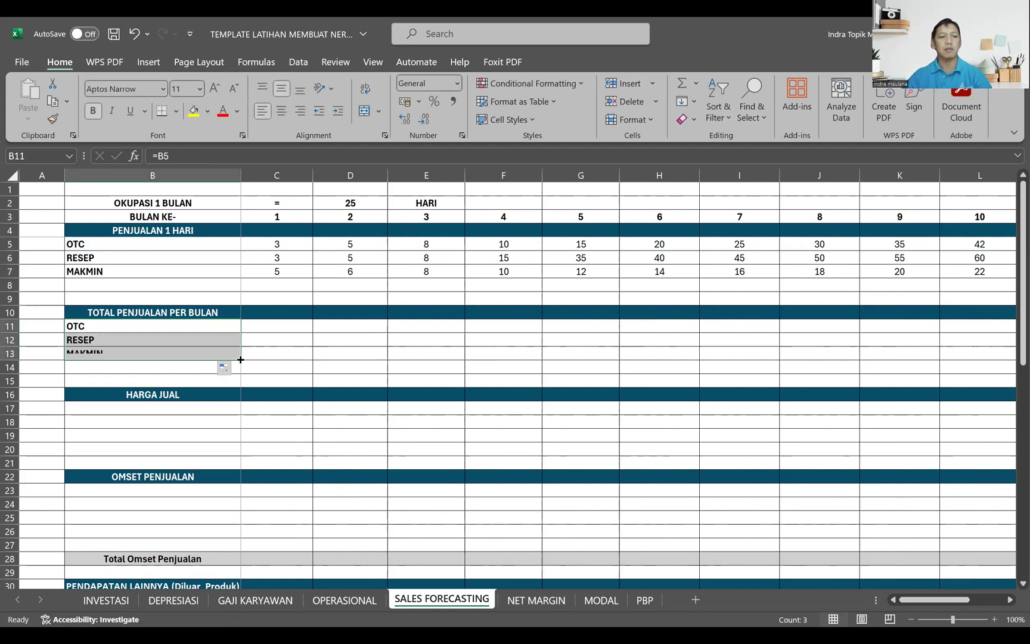
Step: Calculate the month 1 sales in C11 as =25*C5, fill it down to C13 and check each formula
click(279, 325)
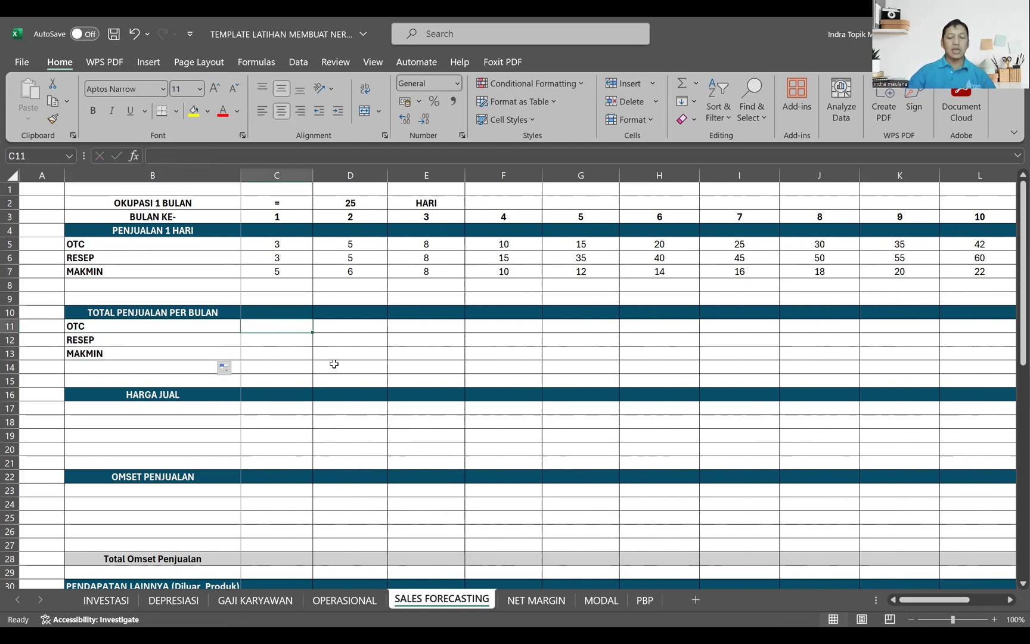
text(=25)
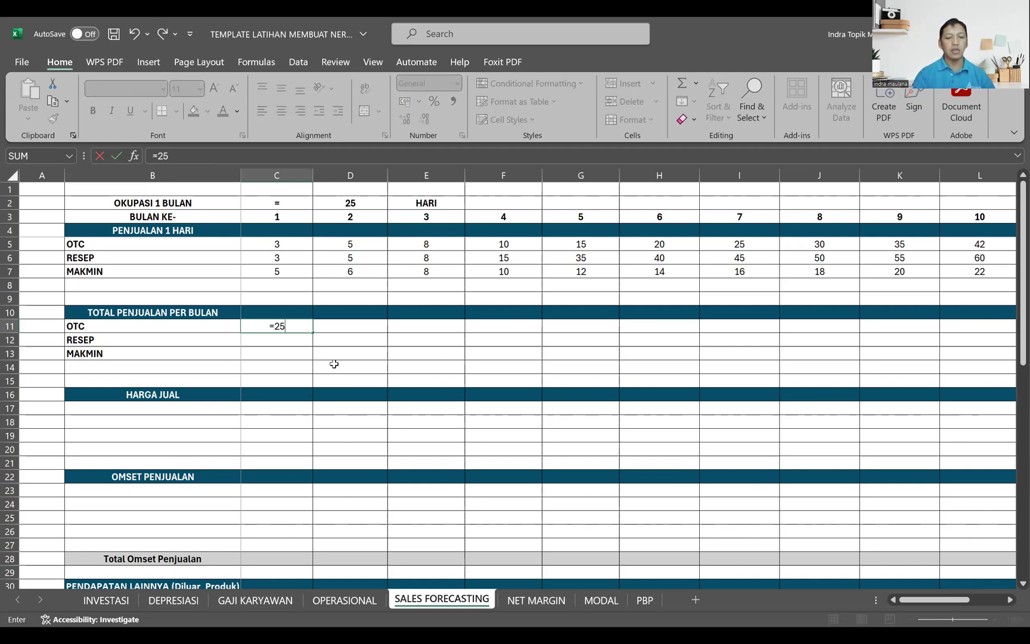
text(*)
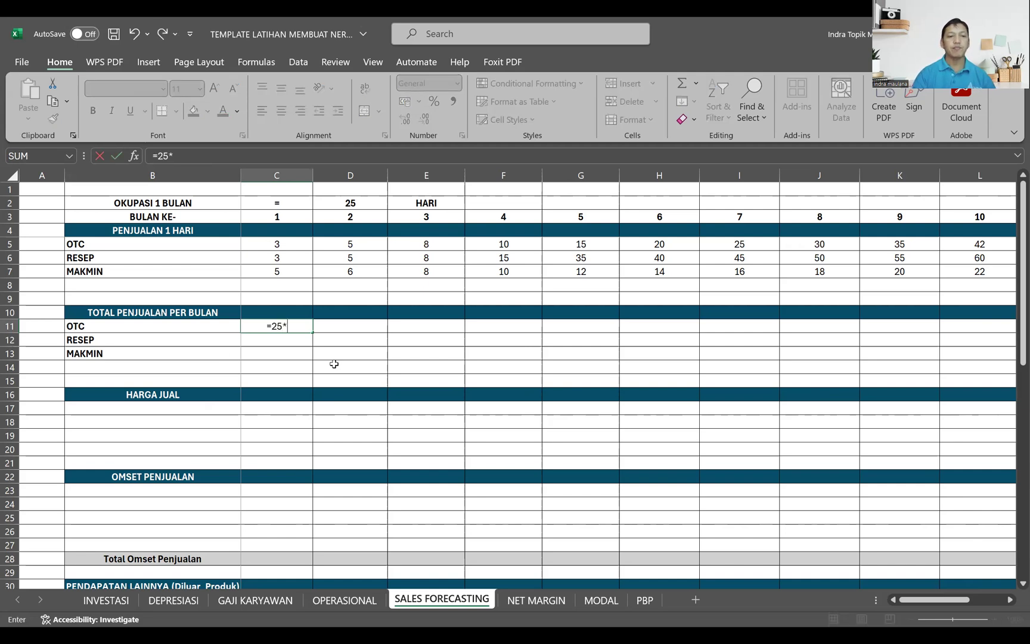
click(293, 246)
key(Return)
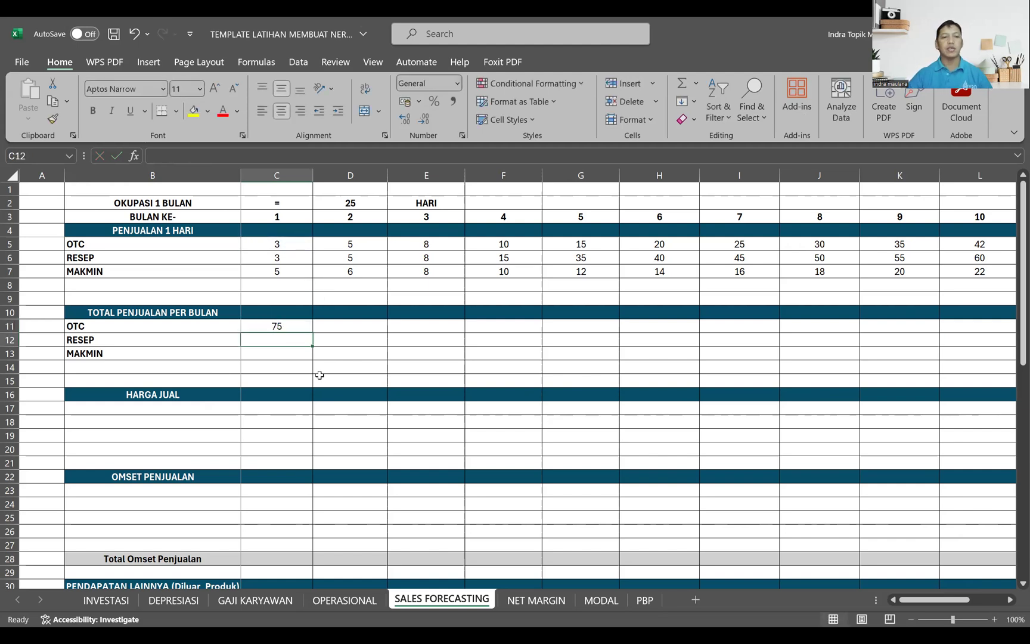
click(301, 328)
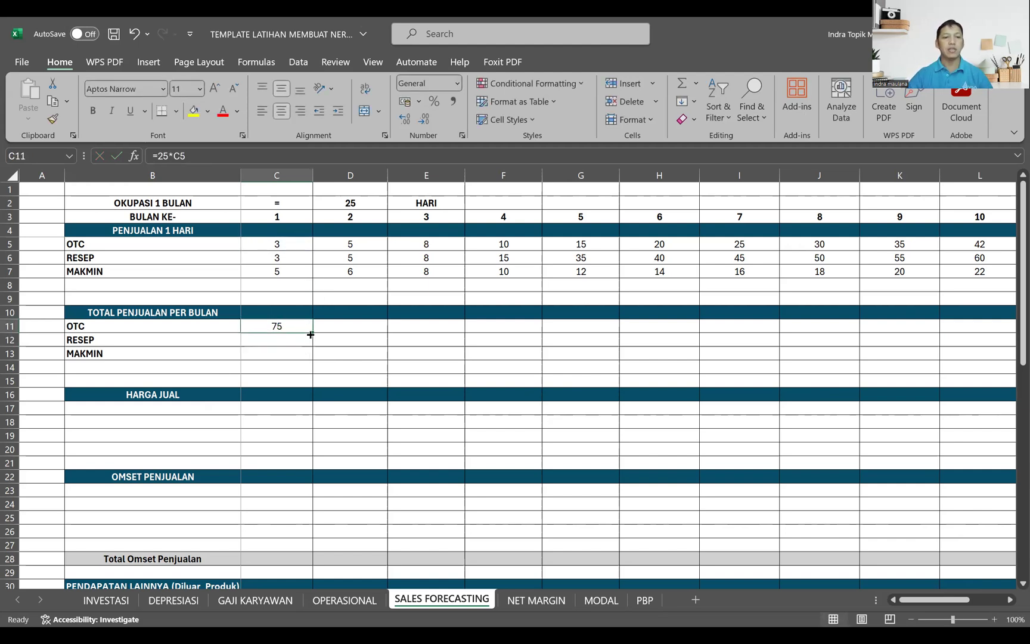
drag(312, 340, 313, 362)
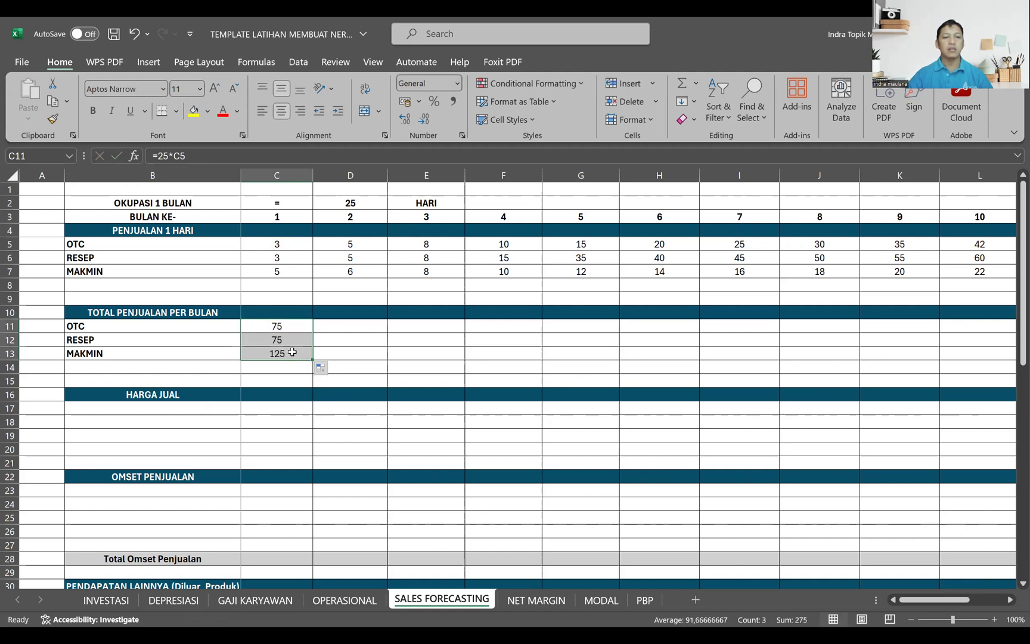
click(289, 326)
click(286, 344)
click(286, 354)
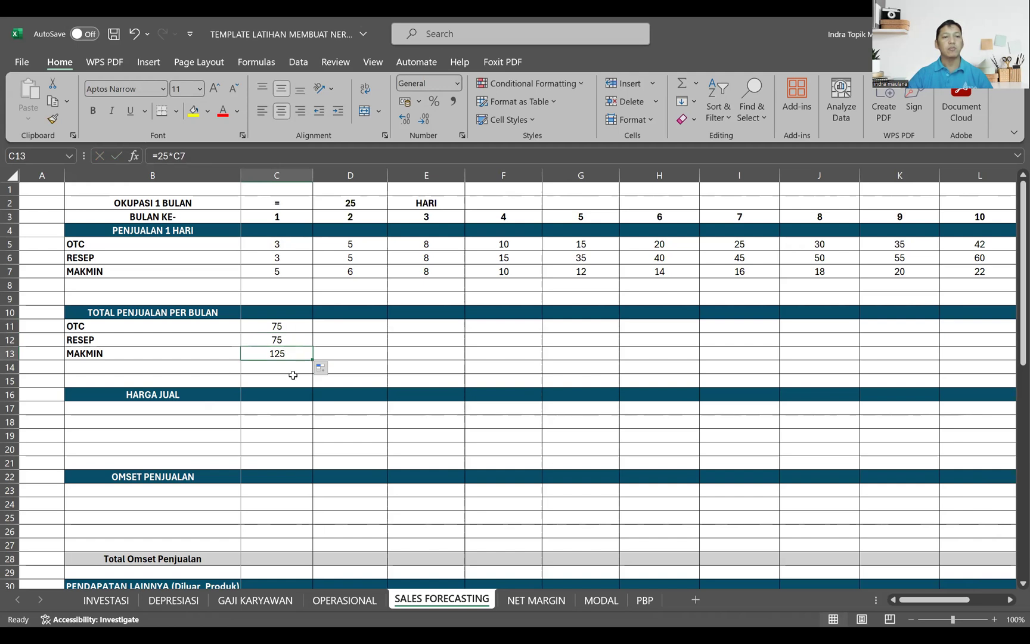
Step: Fill the monthly sales formulas in C11:C13 across to month 12 in column N and check the N11 formula
drag(305, 326, 807, 357)
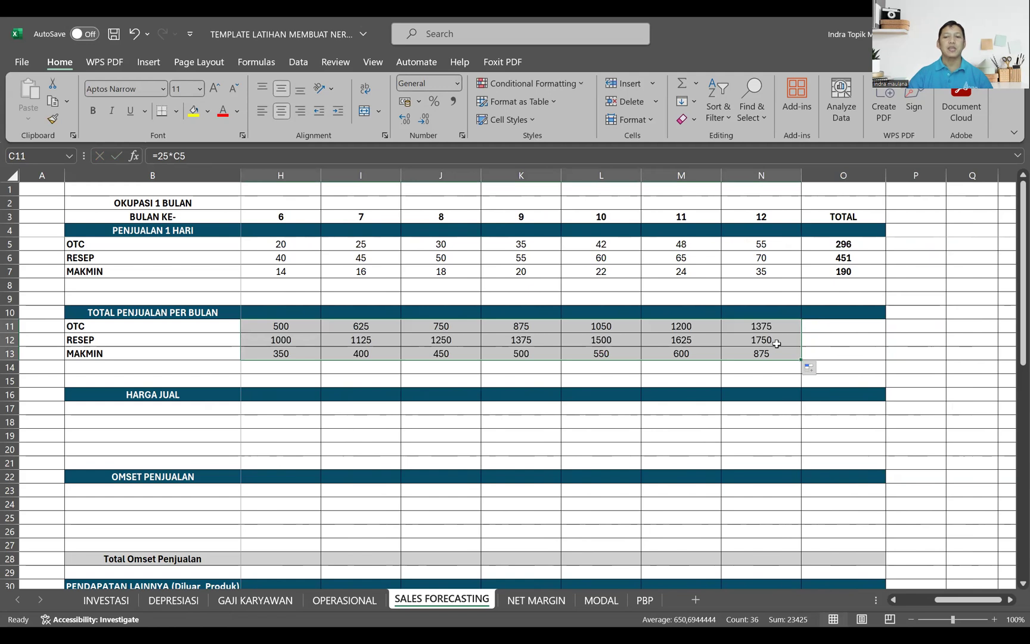
drag(939, 599, 888, 604)
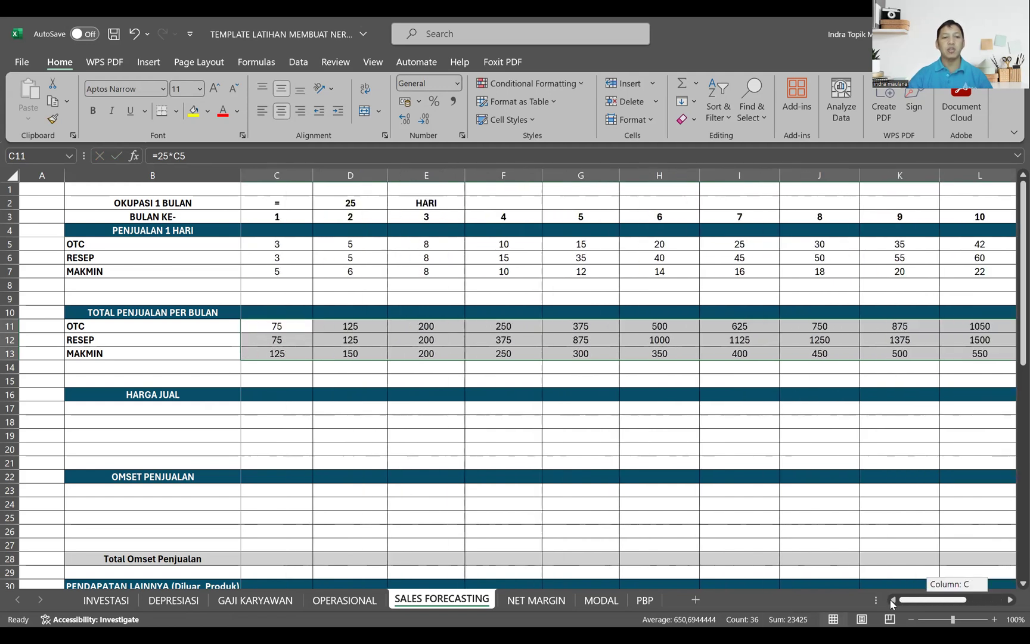
drag(928, 602, 963, 601)
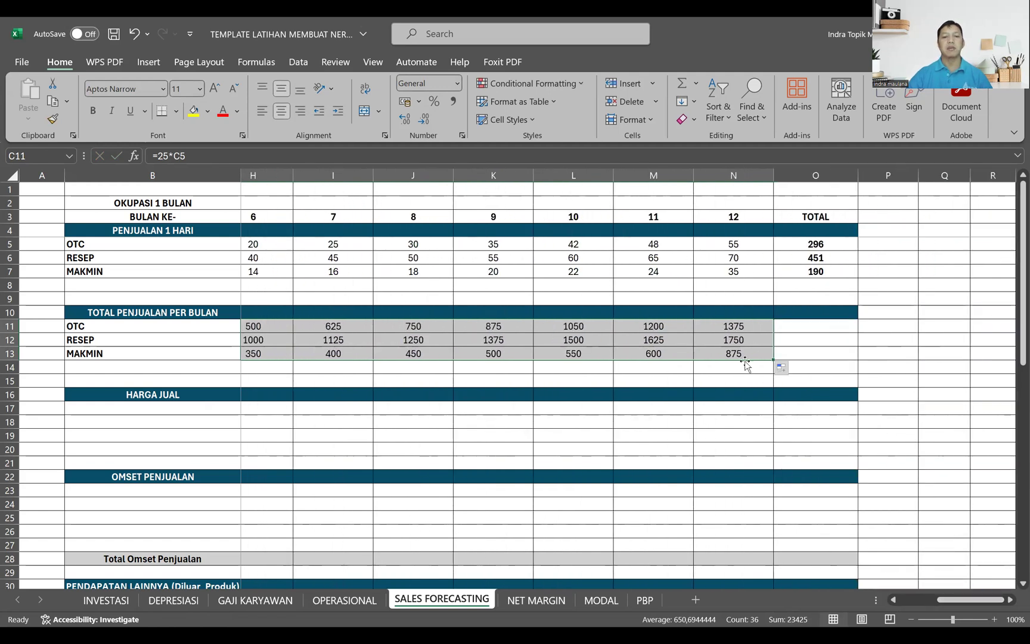
click(750, 328)
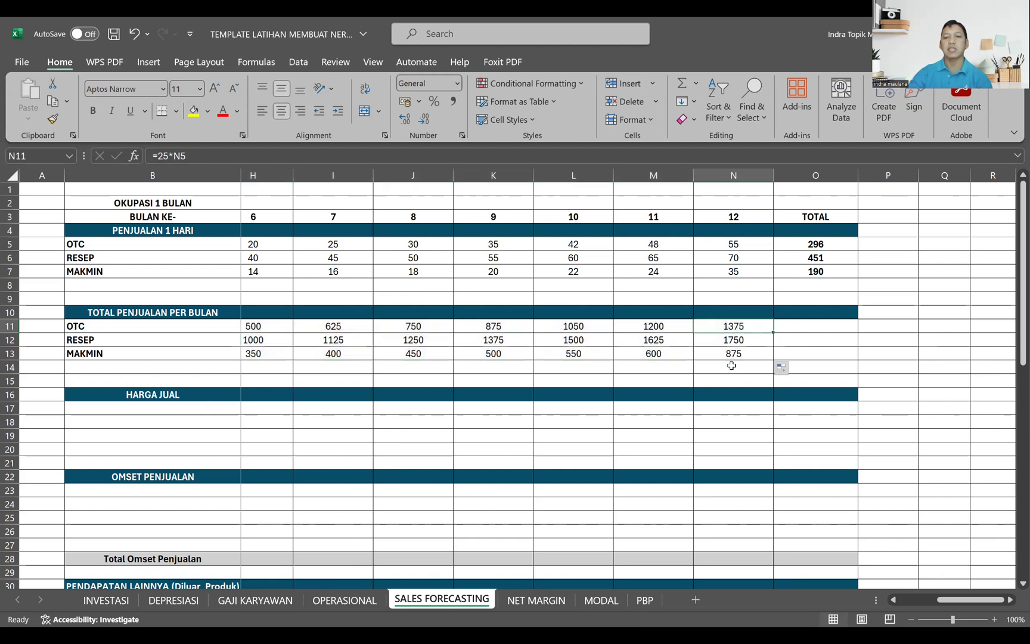
drag(954, 604, 894, 603)
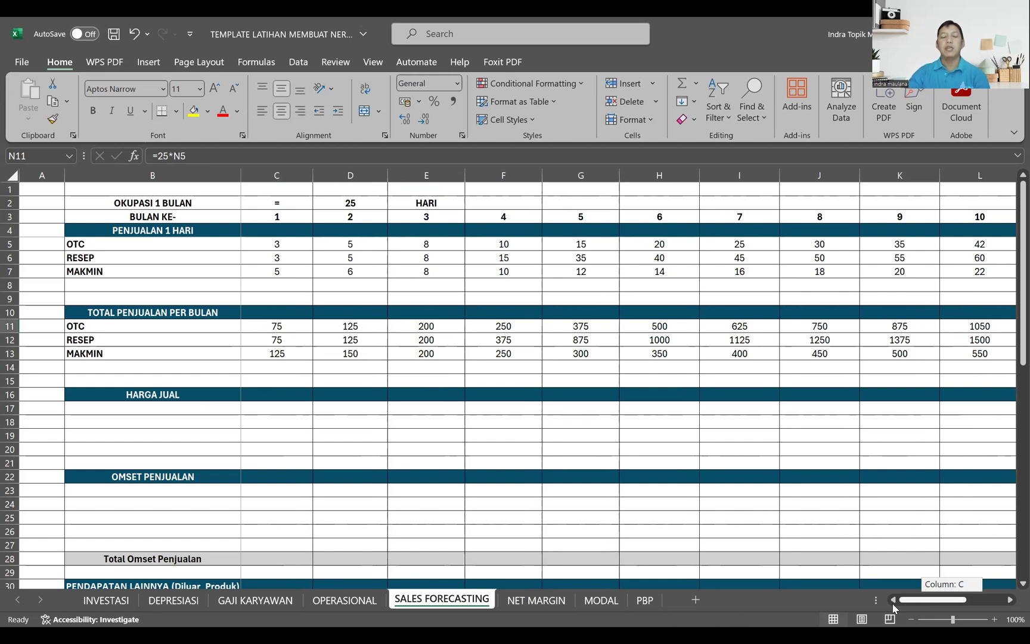
drag(895, 608, 894, 606)
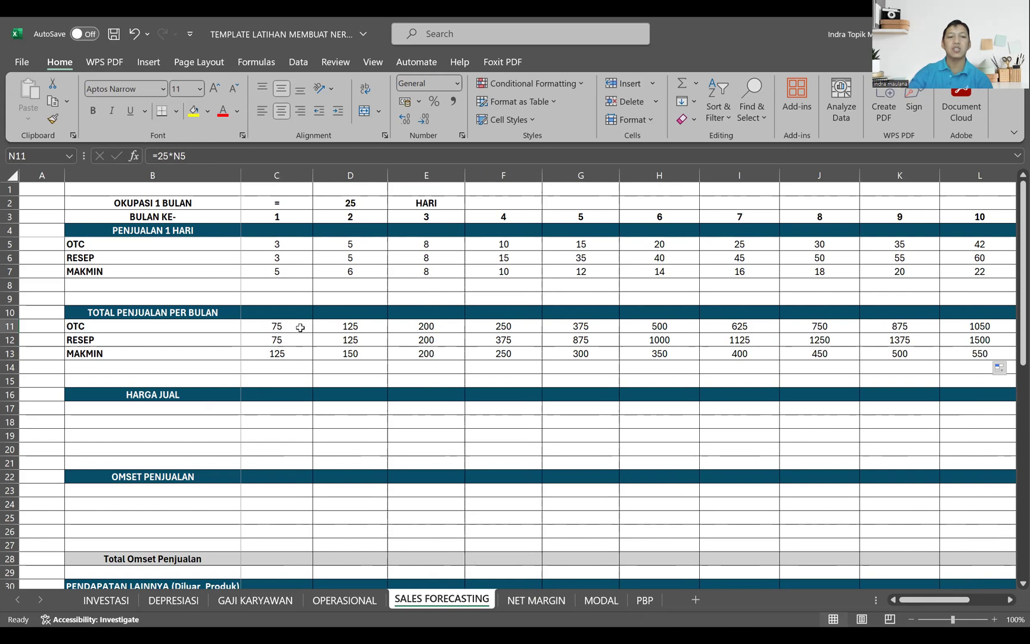
Step: Copy the SUM formula from O5 into O11 to O13 to total the monthly sales of each category
drag(951, 599, 985, 599)
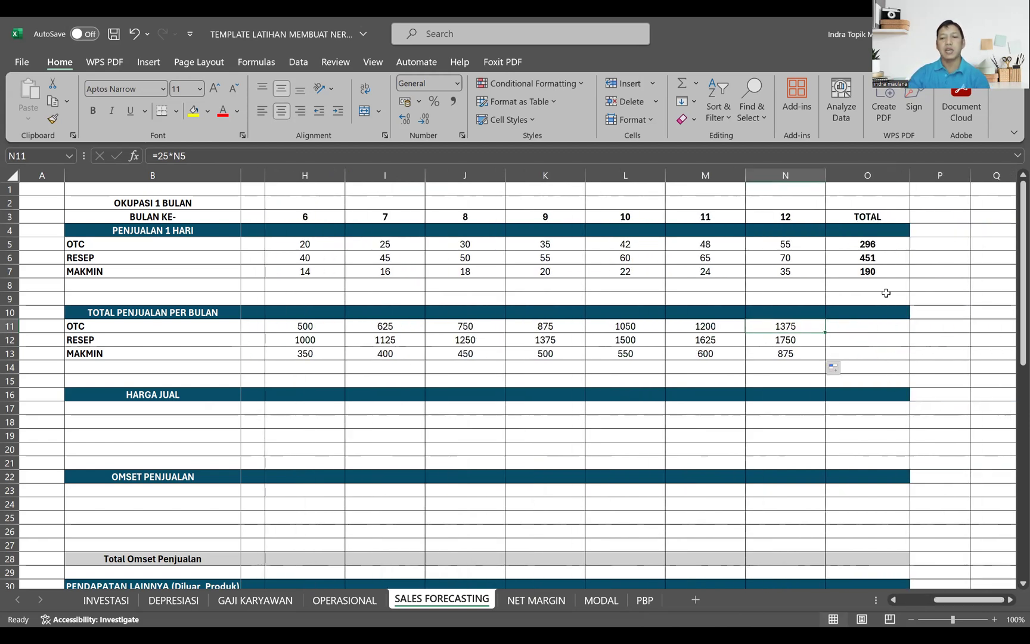
click(890, 241)
key(ctrl+c)
drag(873, 326, 858, 350)
key(Return)
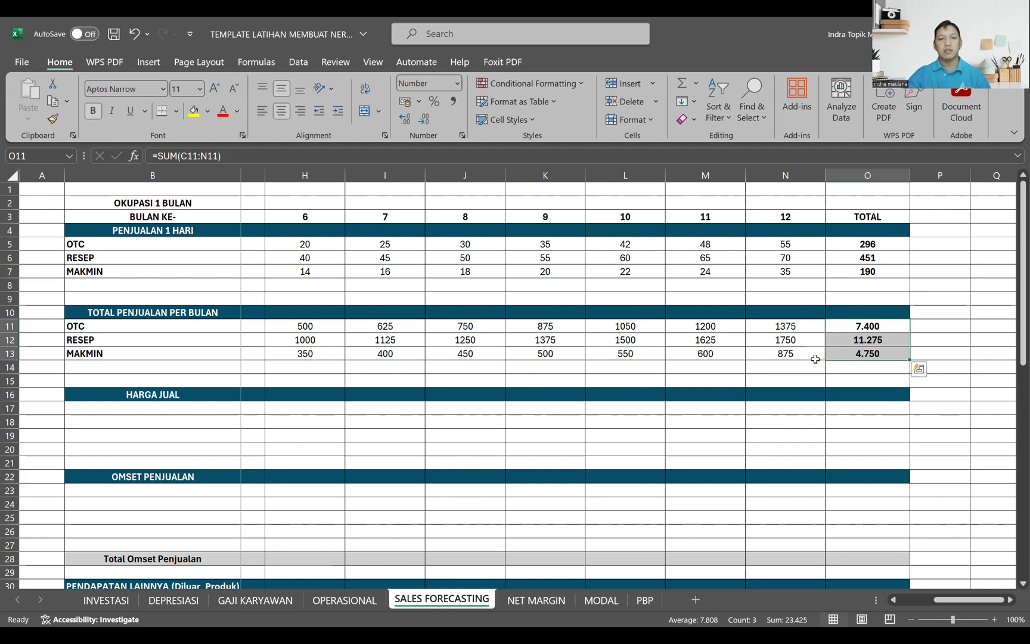
click(865, 243)
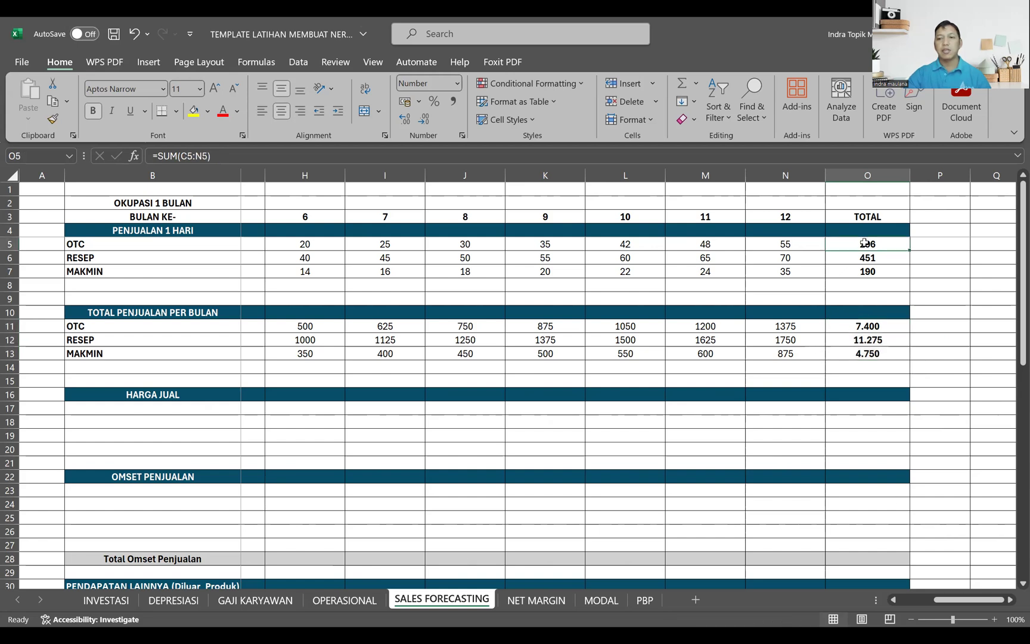
click(807, 356)
Step: Link B17 under HARGA JUAL to the category in B11 and fill it down to B19
drag(969, 599, 936, 599)
click(124, 405)
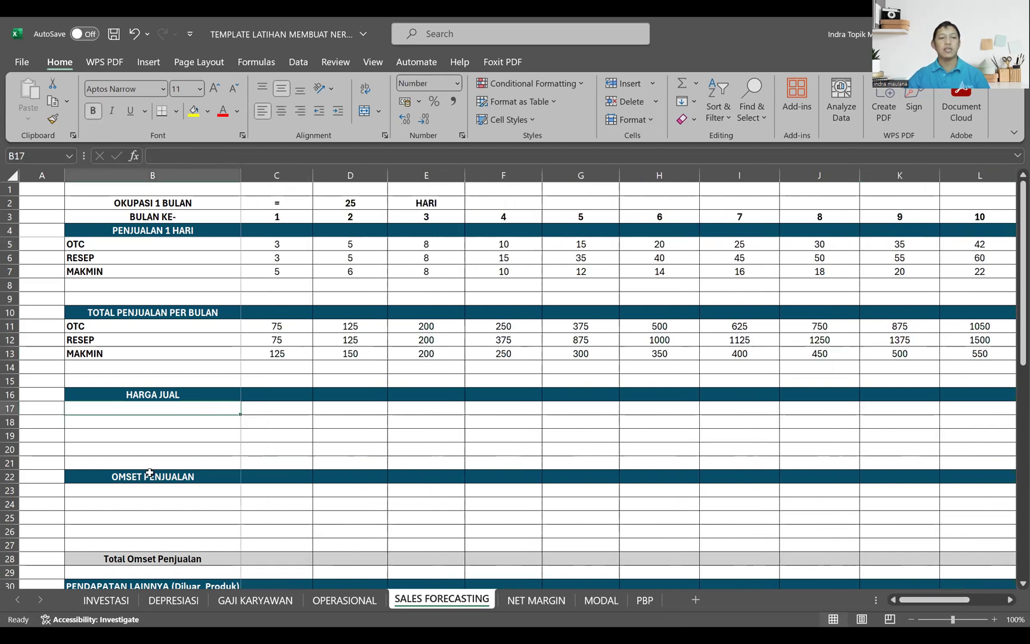
key(alt+Tab)
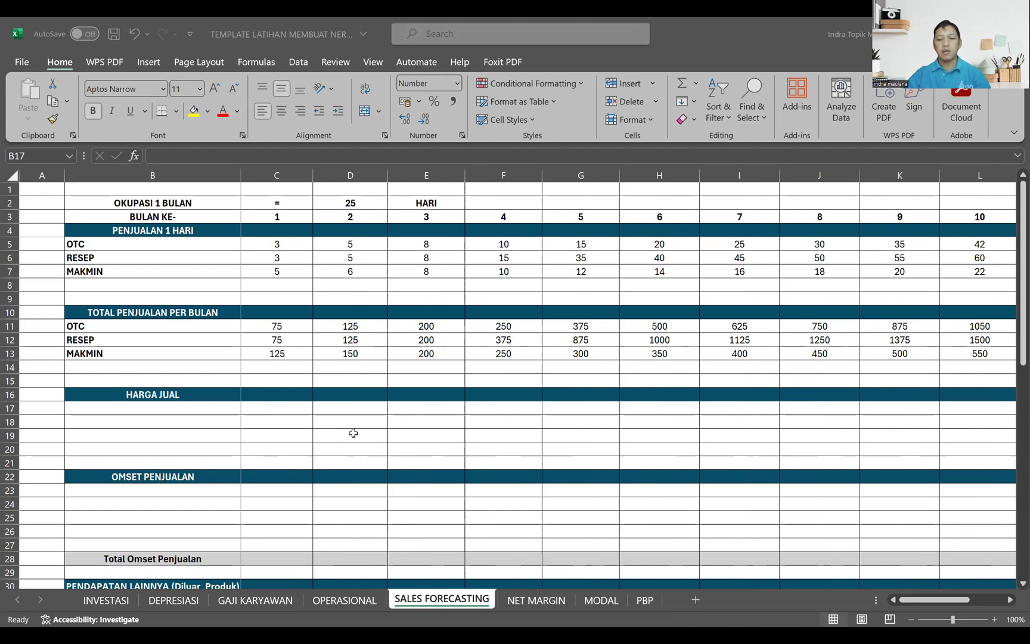
key(alt+Tab)
text(=)
click(95, 326)
key(Return)
click(177, 405)
drag(240, 415, 238, 444)
Step: Try pasting cells copied from the other workbook into C17 to C19 under HARGA JUAL, and undo the paste
click(273, 407)
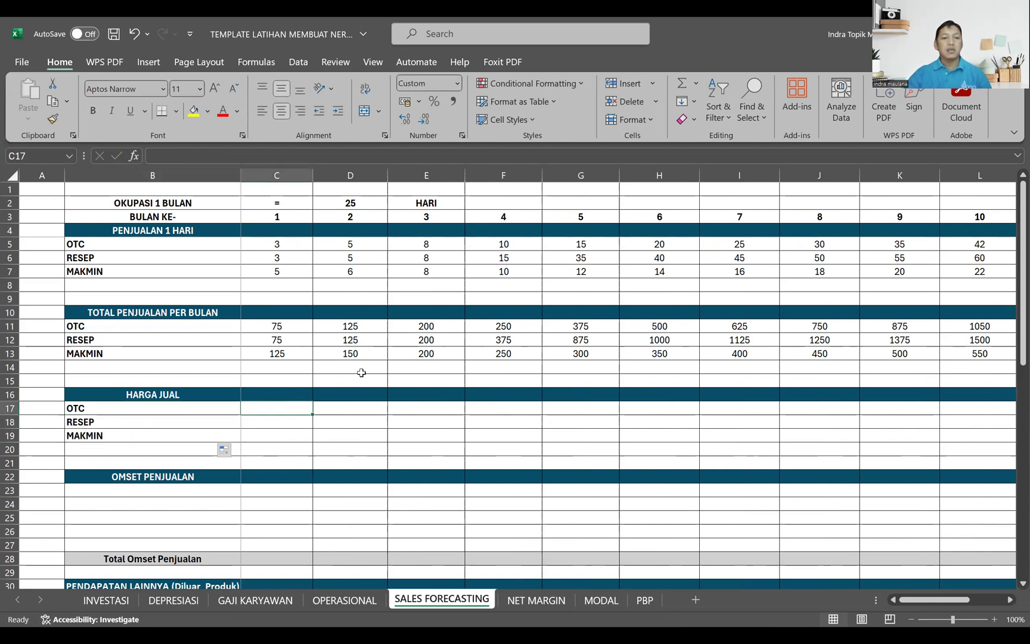
key(alt+Tab)
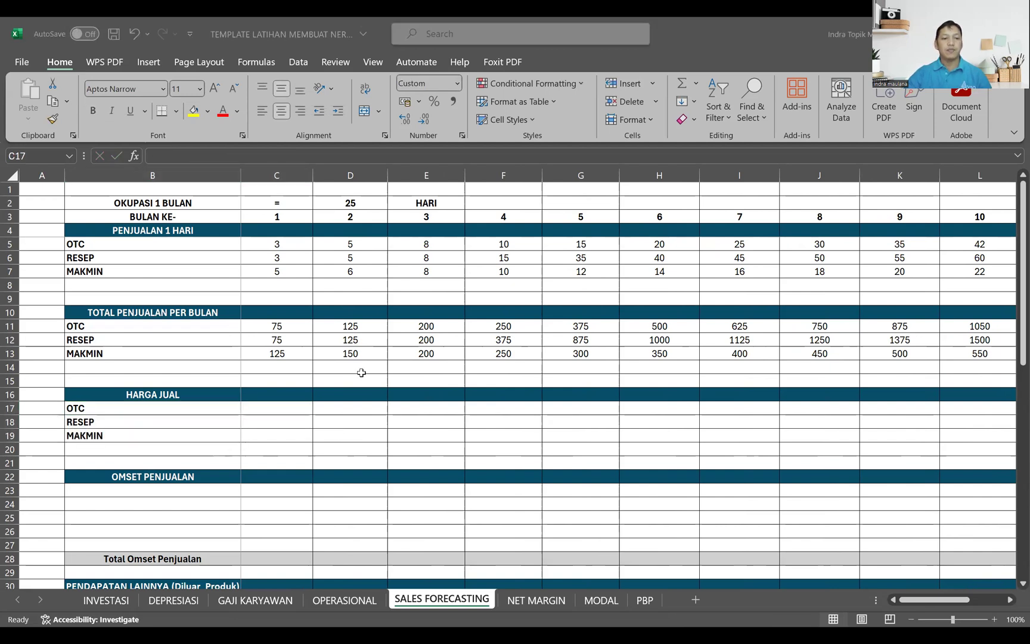
key(ctrl+c)
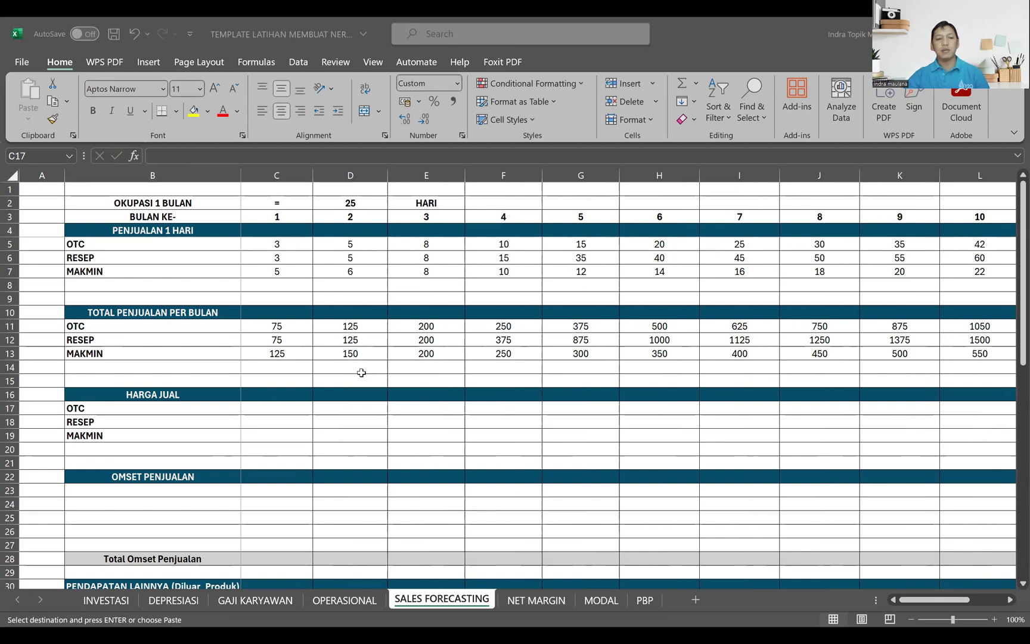
click(292, 414)
key(Return)
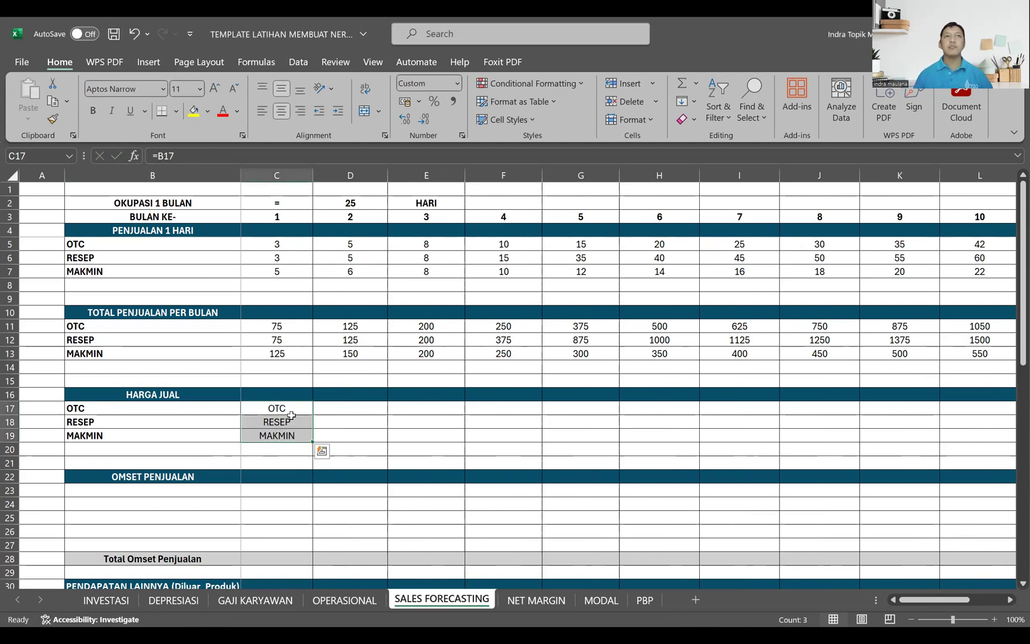
key(ctrl+z)
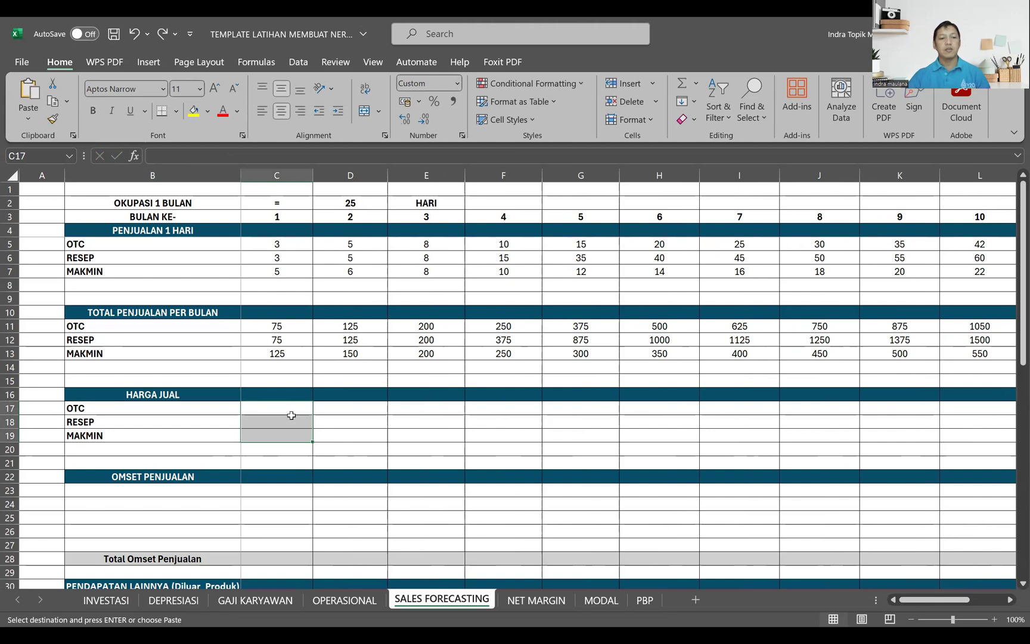
Step: Copy the selling prices 20.000, 30.000 and 10.000 from the other workbook into C17 to C19
key(alt+Tab)
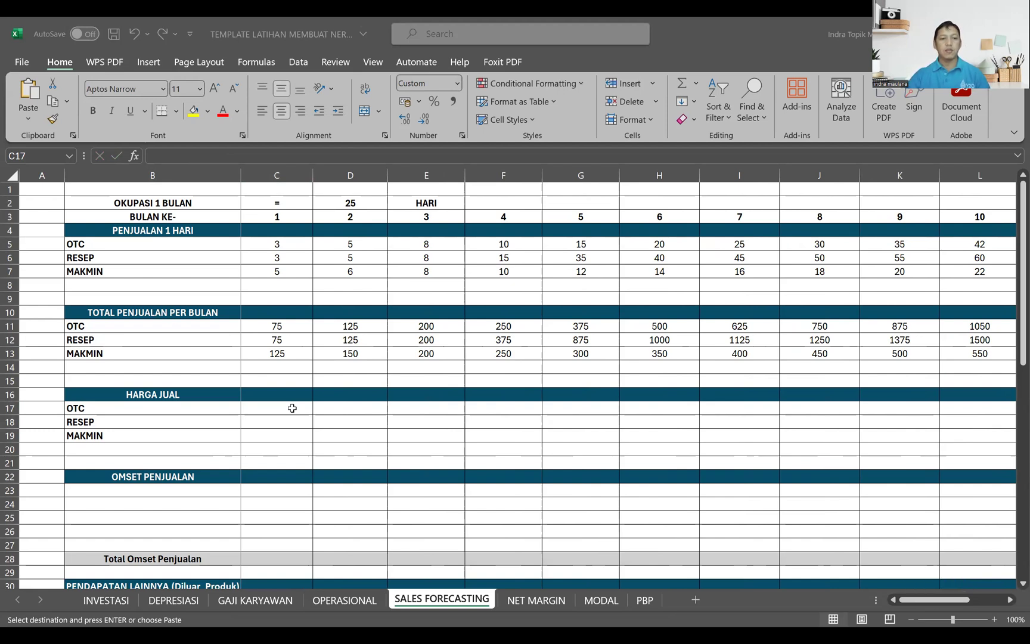
key(Return)
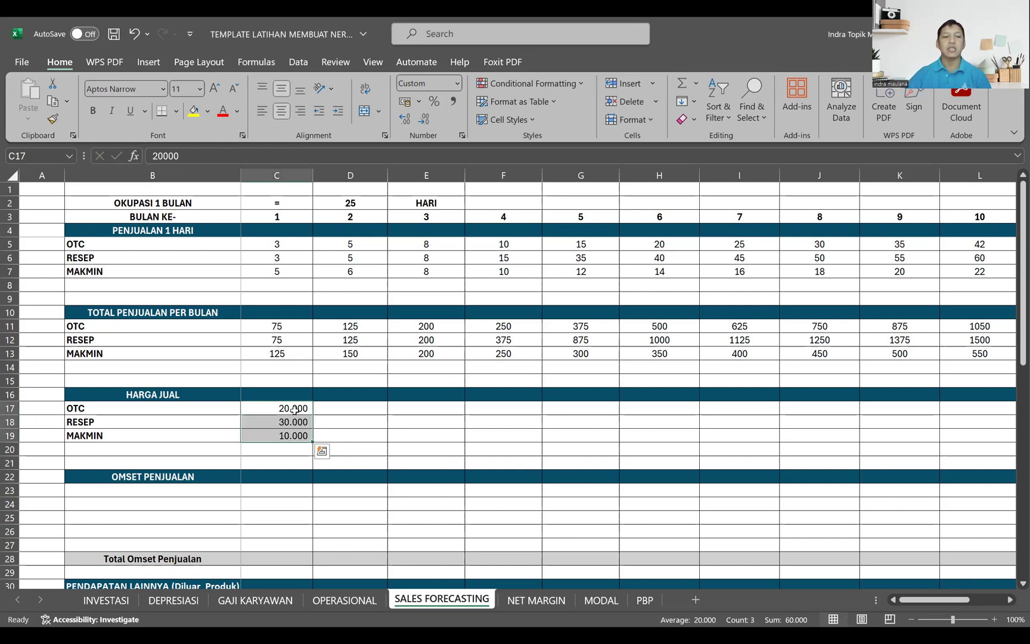
Step: Fill the HARGA JUAL prices in C17 to C19 across to month 12 in column N
click(290, 410)
click(293, 419)
click(297, 439)
drag(304, 409, 353, 441)
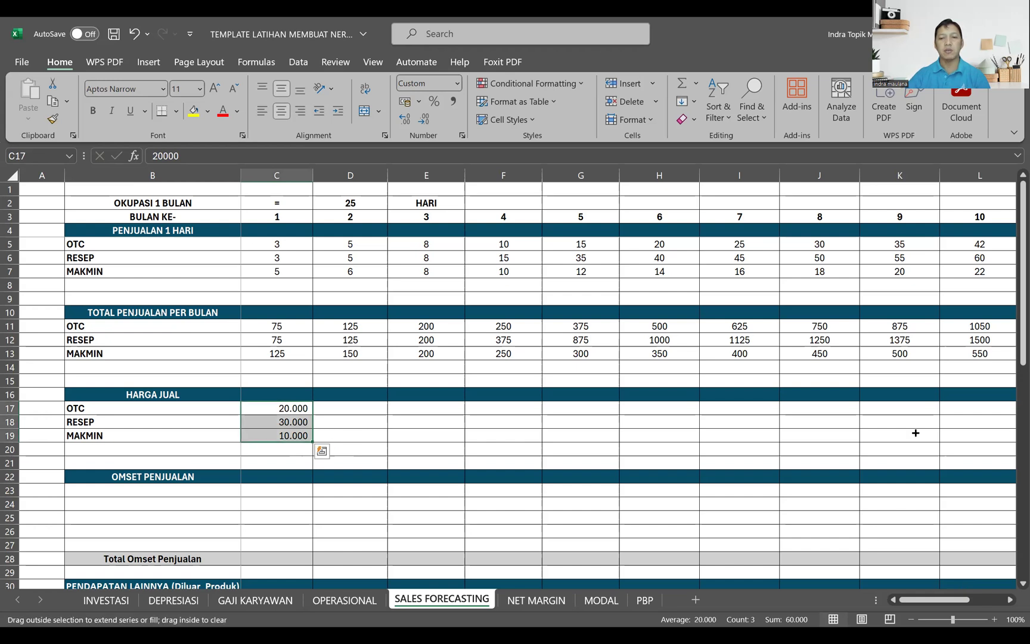
drag(914, 436, 871, 439)
drag(948, 601, 866, 619)
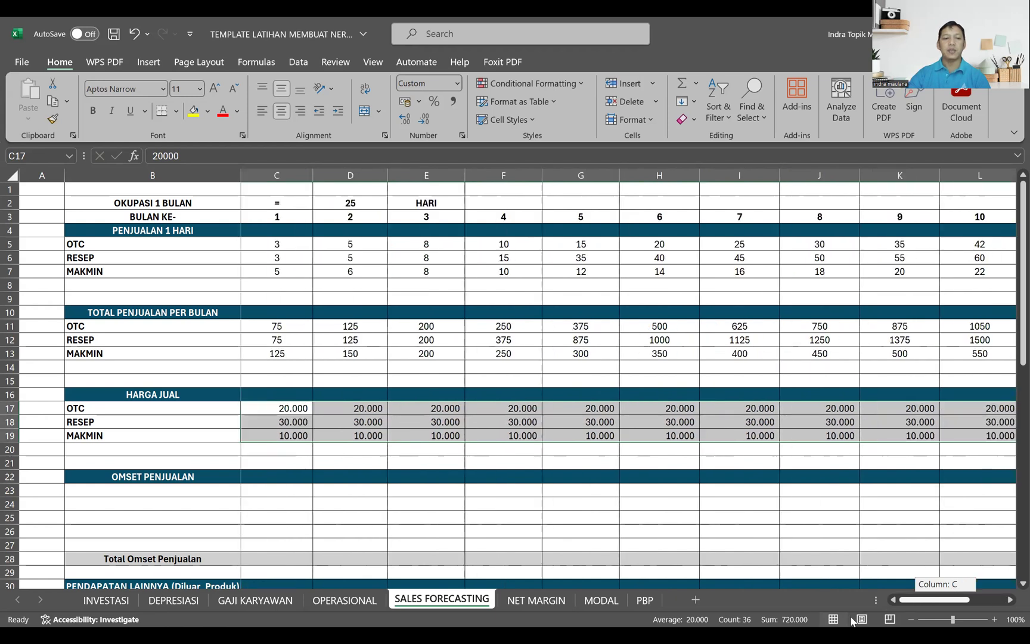
Step: Link B23 under OMSET PENJUALAN to the category in B17 and fill it down to B25
click(187, 488)
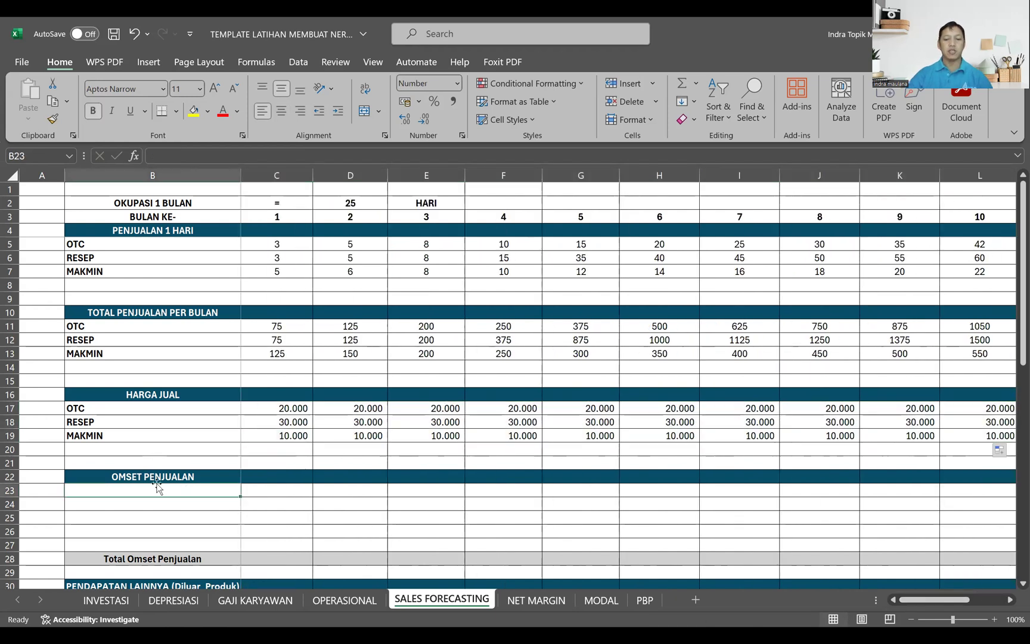
text(=)
click(137, 408)
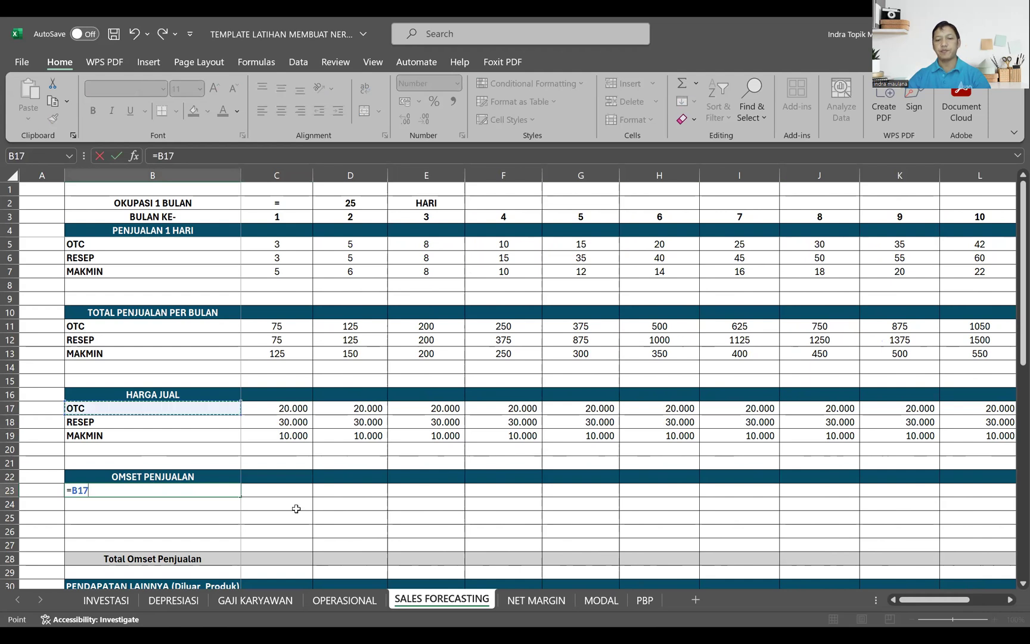
key(Return)
click(216, 487)
drag(240, 496, 243, 520)
Step: Enter =C17*C11 in C23 to calculate OTC revenue, and fill it down to row 25 and across to month 12
click(292, 488)
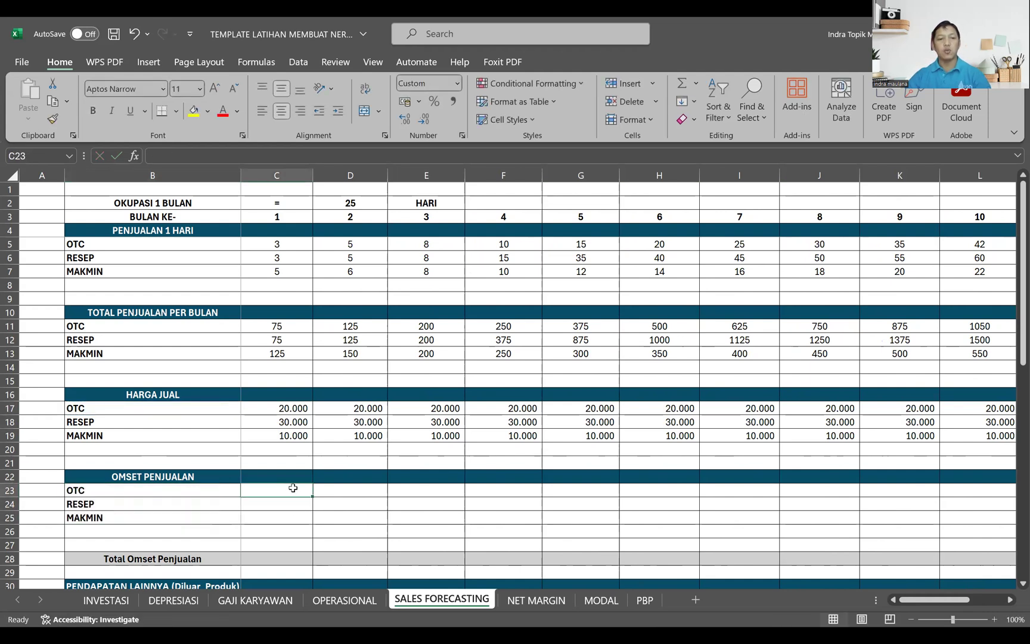
text(=)
click(279, 408)
text(*)
click(276, 326)
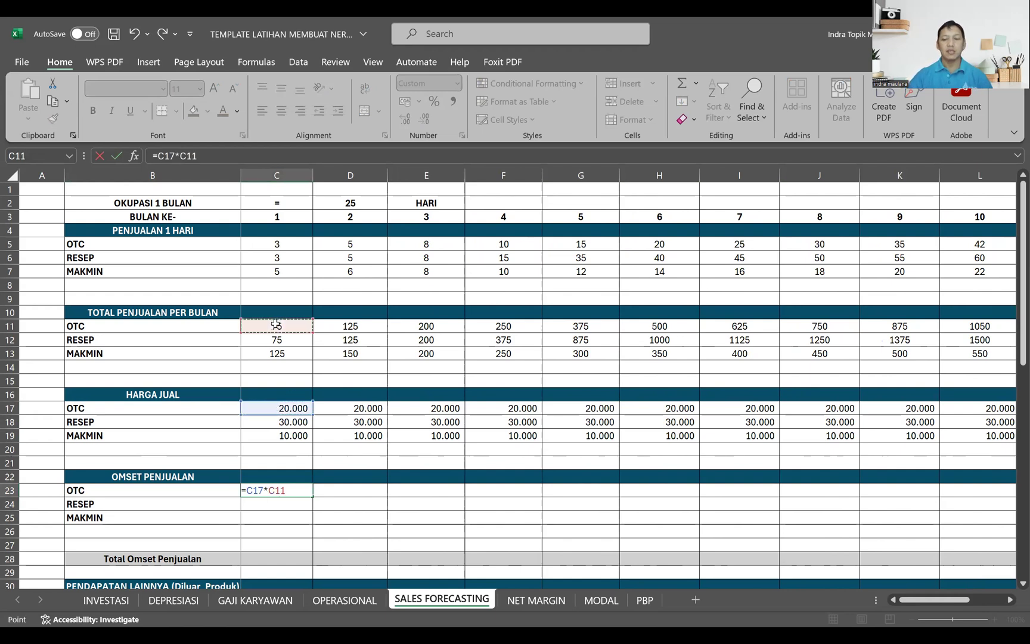
key(Return)
click(298, 490)
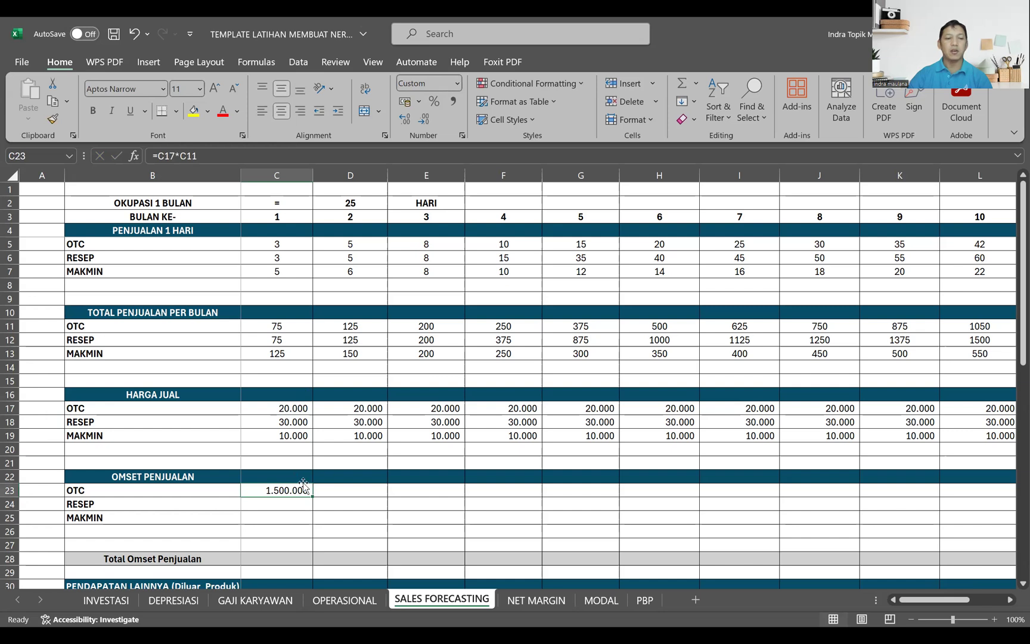
drag(313, 498, 821, 534)
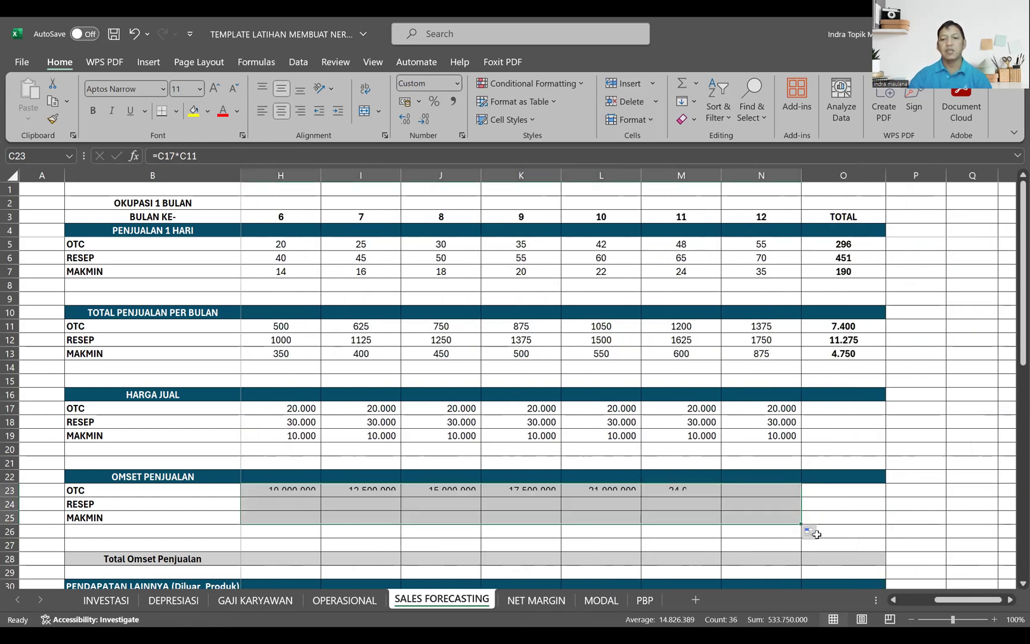
Step: Copy the SUM formula from O13 into O23 to O25 to total each category's sales revenue
click(845, 357)
key(ctrl+c)
drag(824, 488, 820, 517)
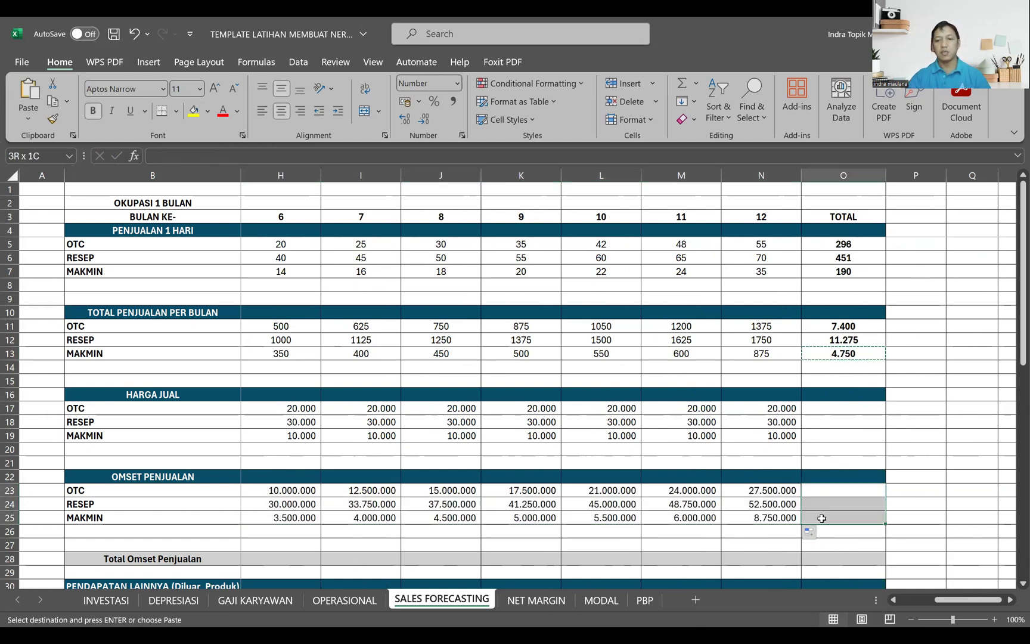
key(Return)
Step: Enter =SUM(C23:C25) in C28 for Total Omset Penjualan and fill it across to month 12
scroll(555, 521, down, 2)
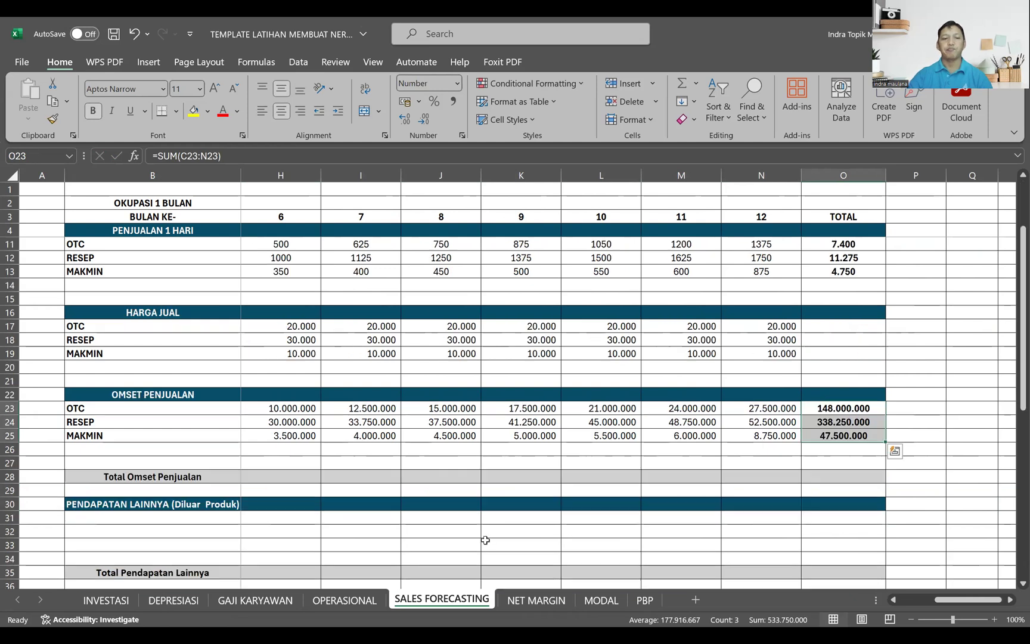
drag(966, 599, 931, 599)
click(276, 476)
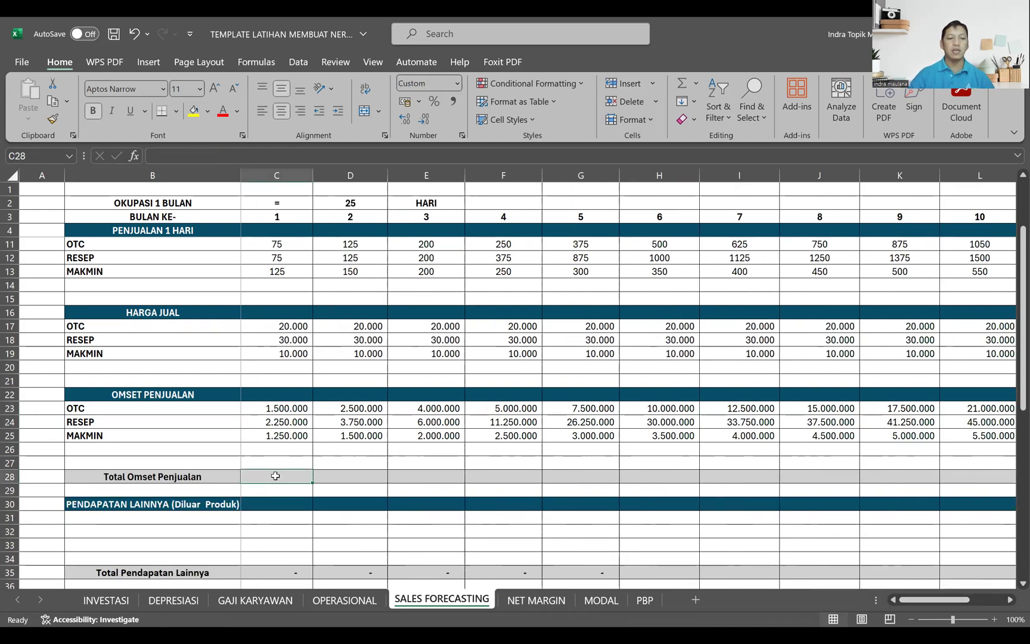
text(=)
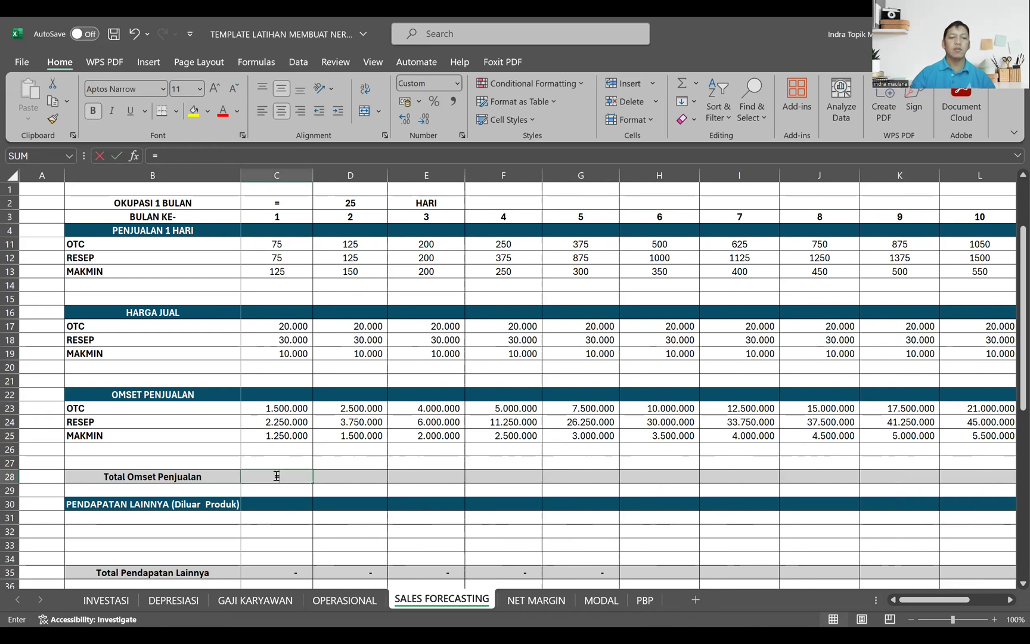
text(sum()
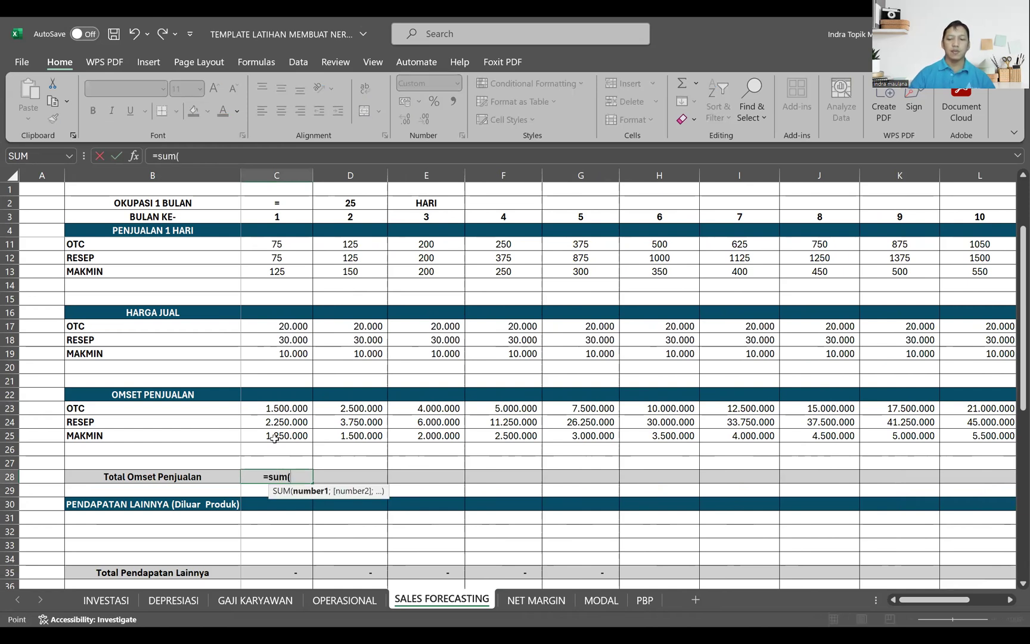
drag(274, 409, 274, 438)
key(Return)
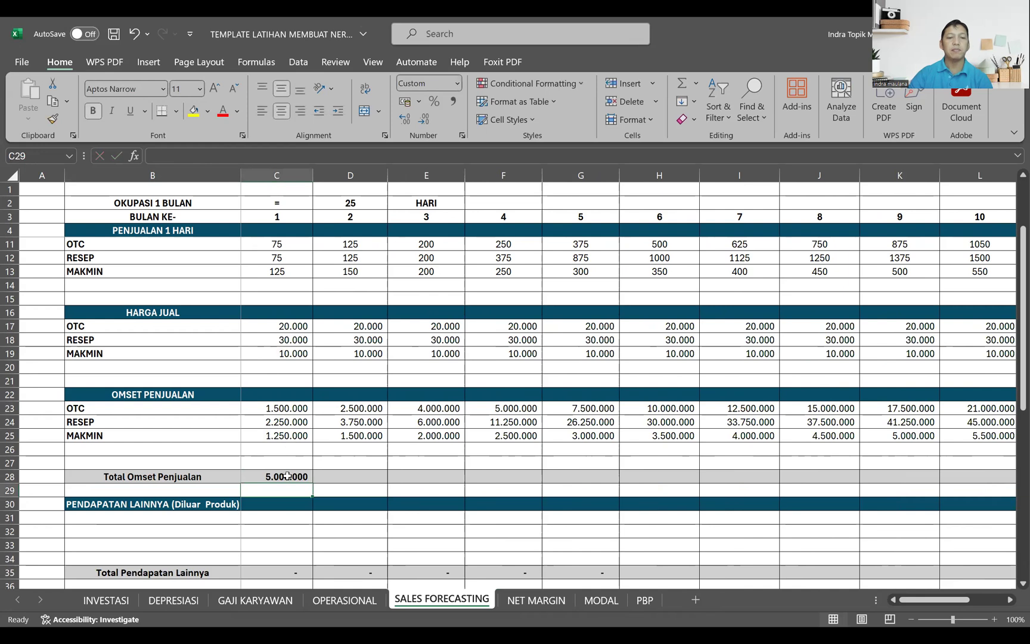
click(287, 475)
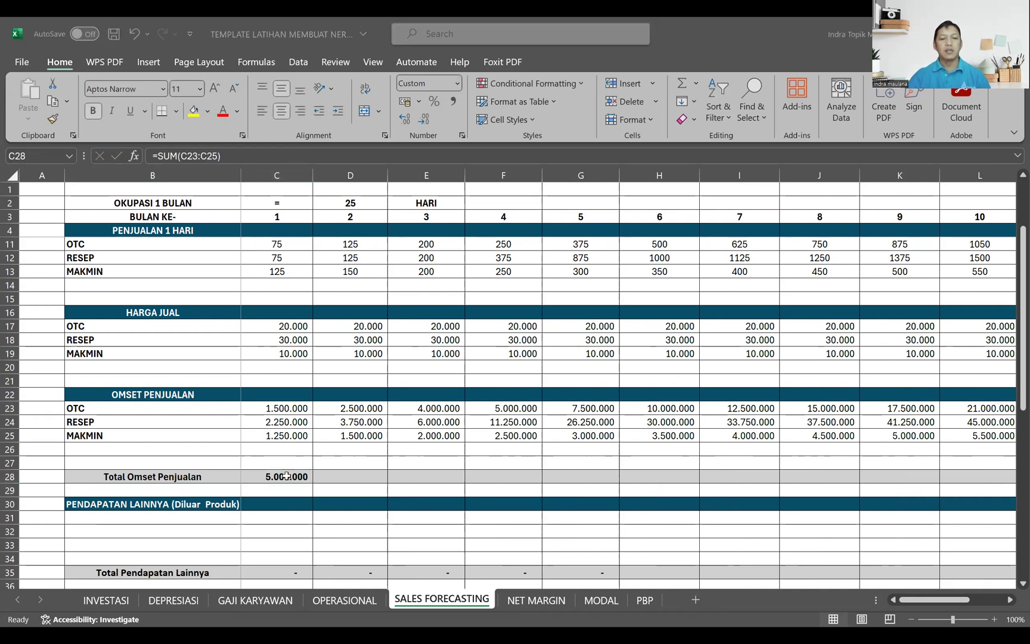
click(287, 475)
drag(313, 483, 871, 478)
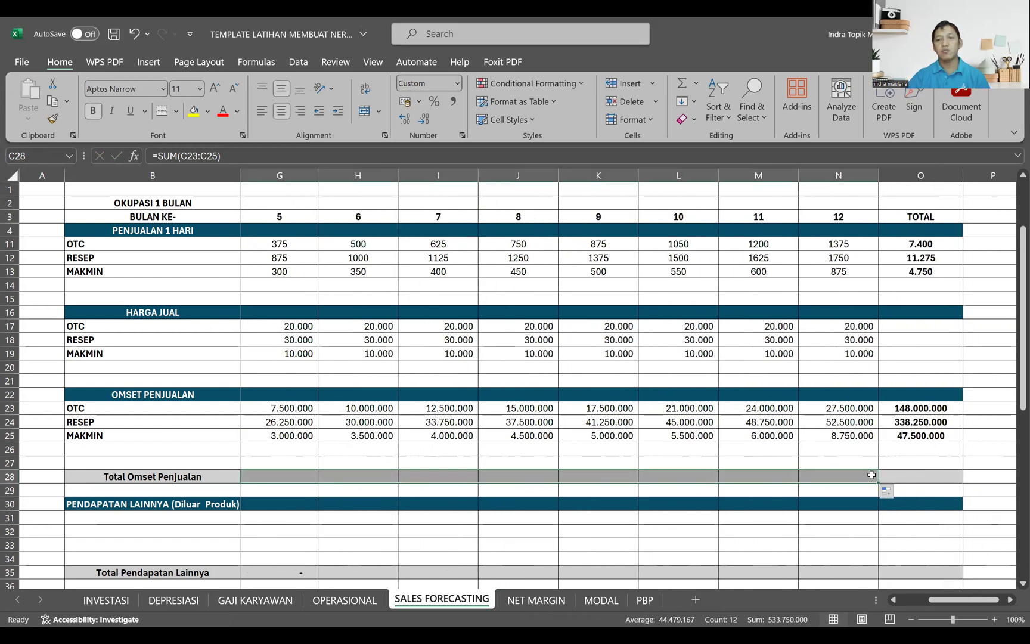
click(832, 478)
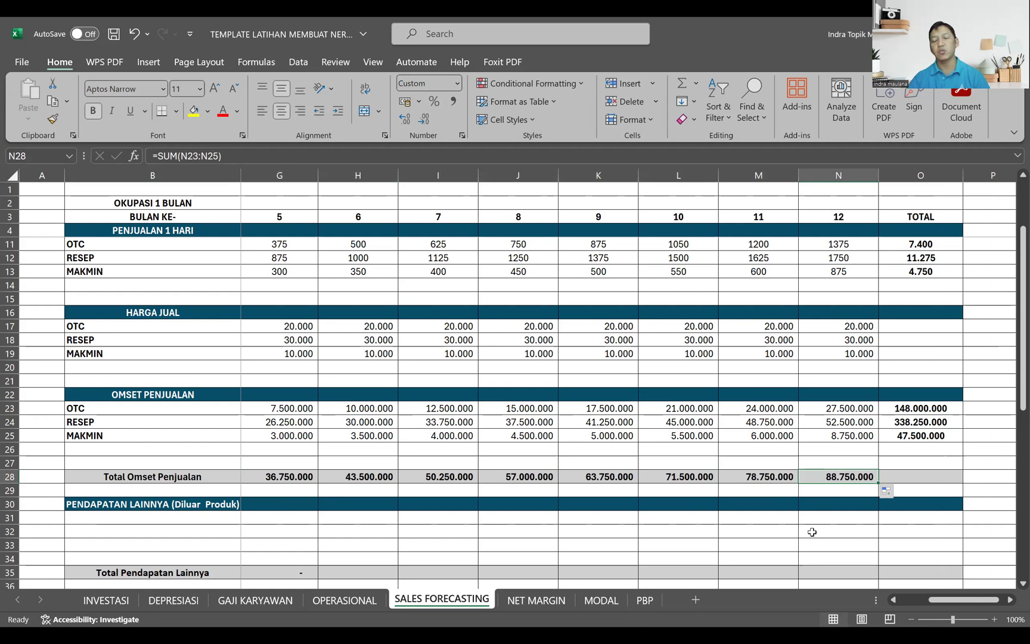
Step: Copy the labels Sewa Lahan UMKM, Promosi Etalase and Konsinyasi from the other workbook into B31 to B33 under PENDAPATAN LAINNYA
drag(939, 604, 895, 604)
scroll(137, 486, down, 1)
click(132, 480)
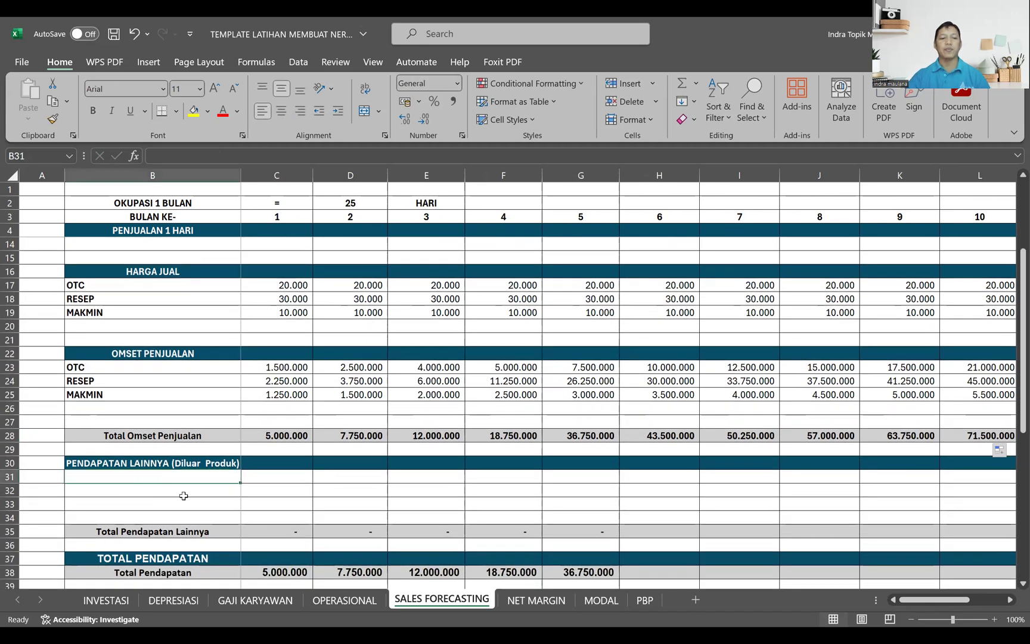
key(alt+Tab)
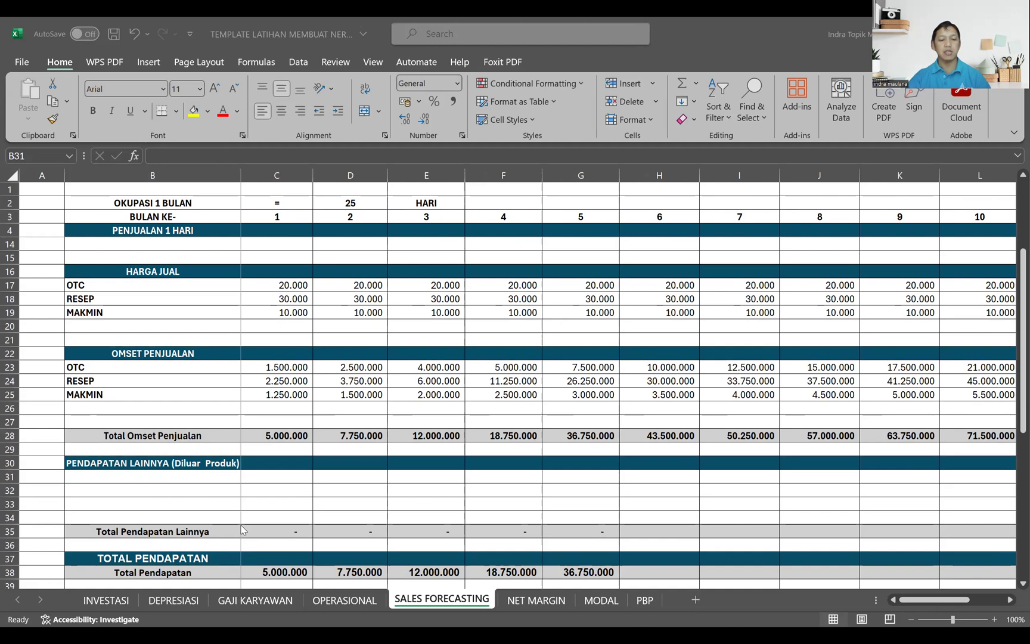
key(ctrl+c)
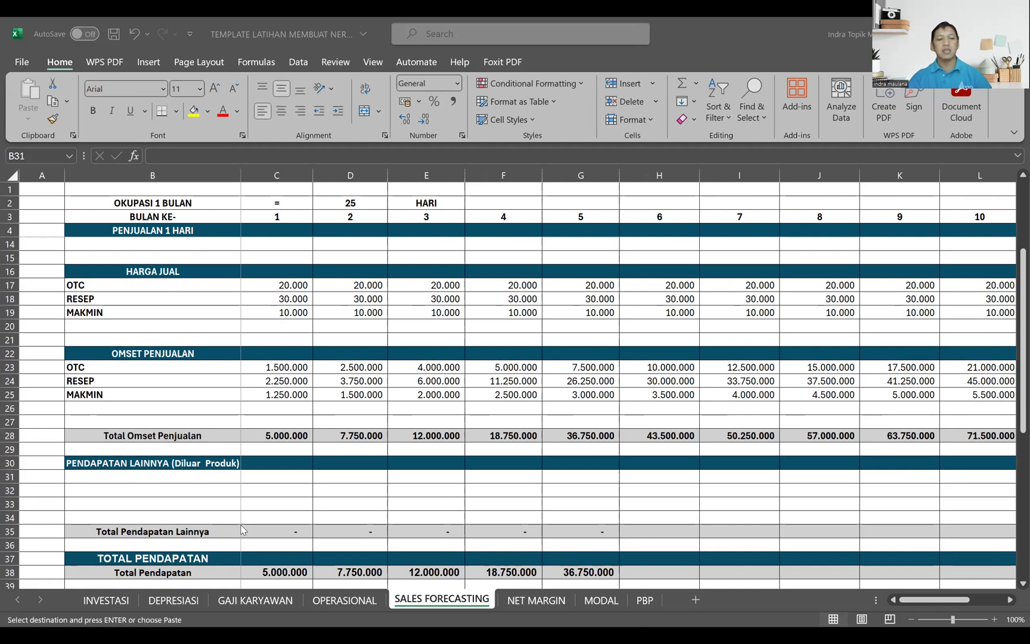
key(ctrl+v)
Step: Copy the amounts 500.000, 500.000 and 250.000 from the other workbook into C31 to C33 and fill them across to month 12
click(247, 480)
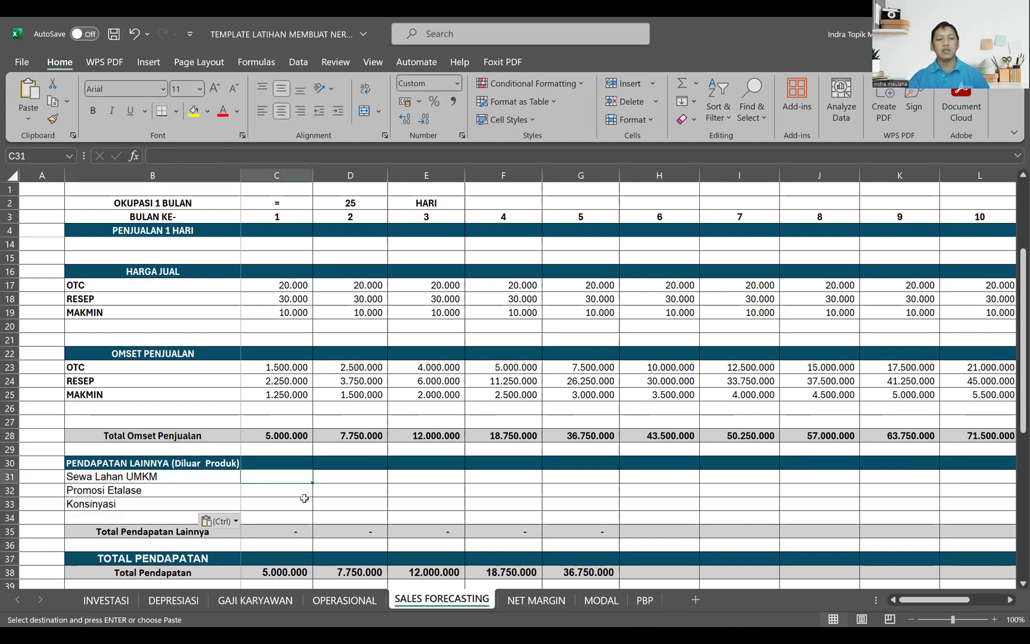
key(alt+Tab)
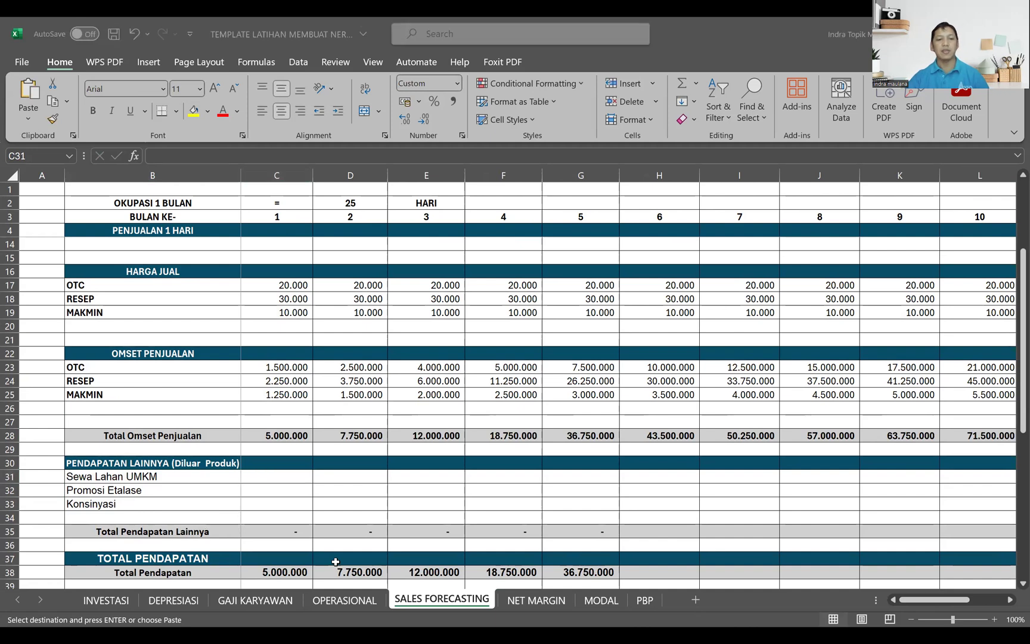
key(alt+Tab)
key(ctrl+v)
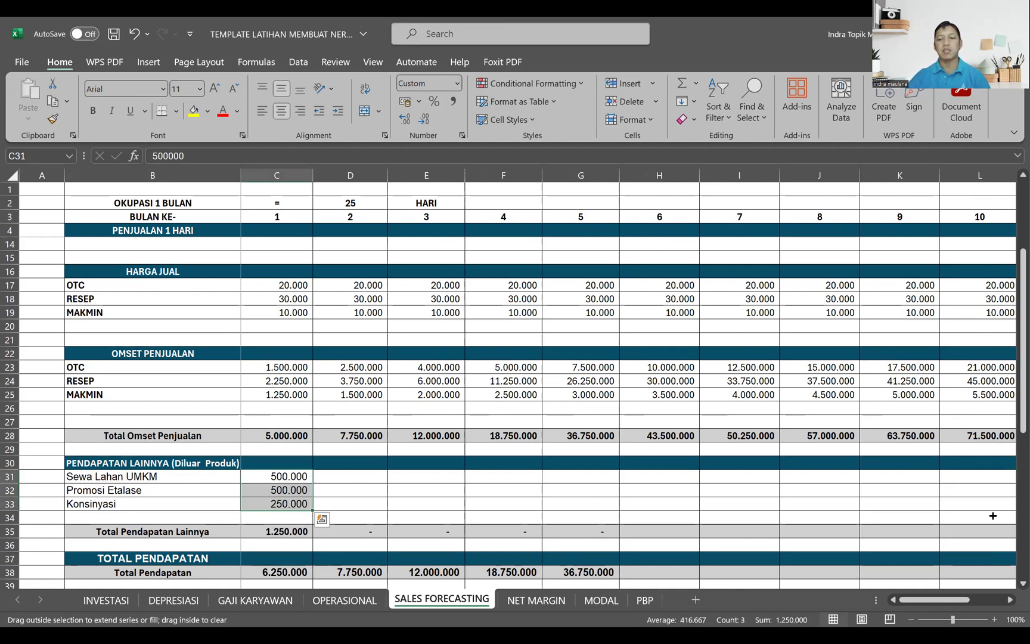
drag(773, 506, 882, 504)
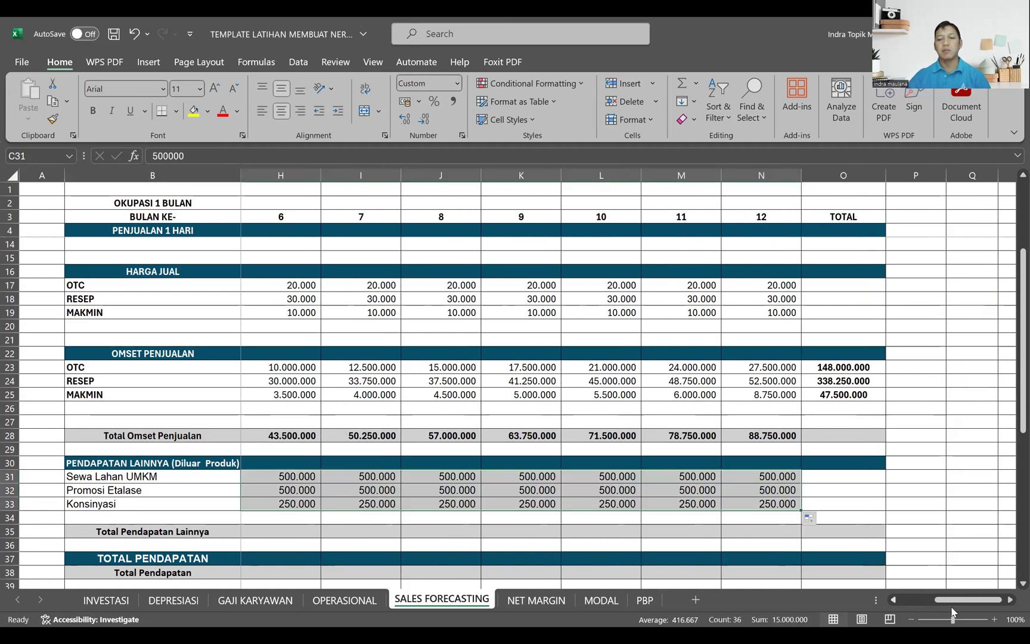
scroll(476, 524, left, 5)
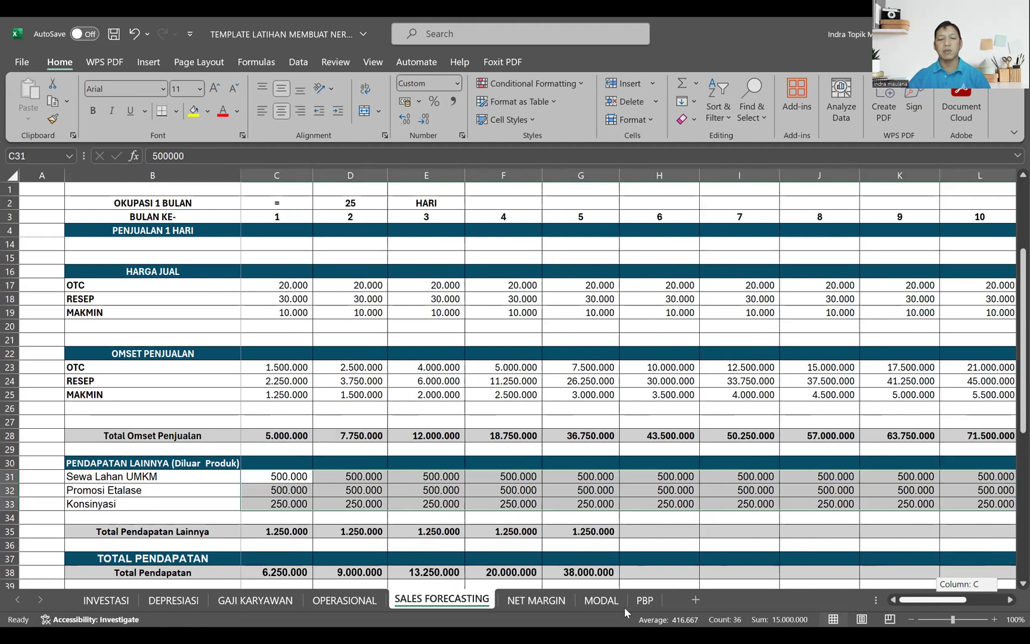
Step: Check the SUM formula in C35 for Total Pendapatan Lainnya and fill it across to month 12
click(285, 534)
double_click(284, 531)
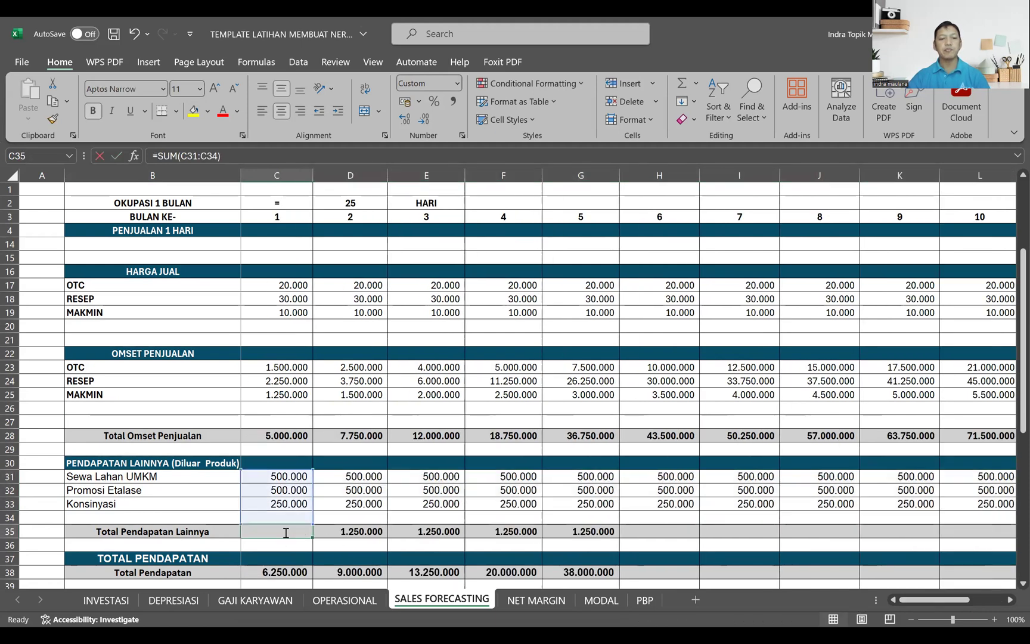
key(Escape)
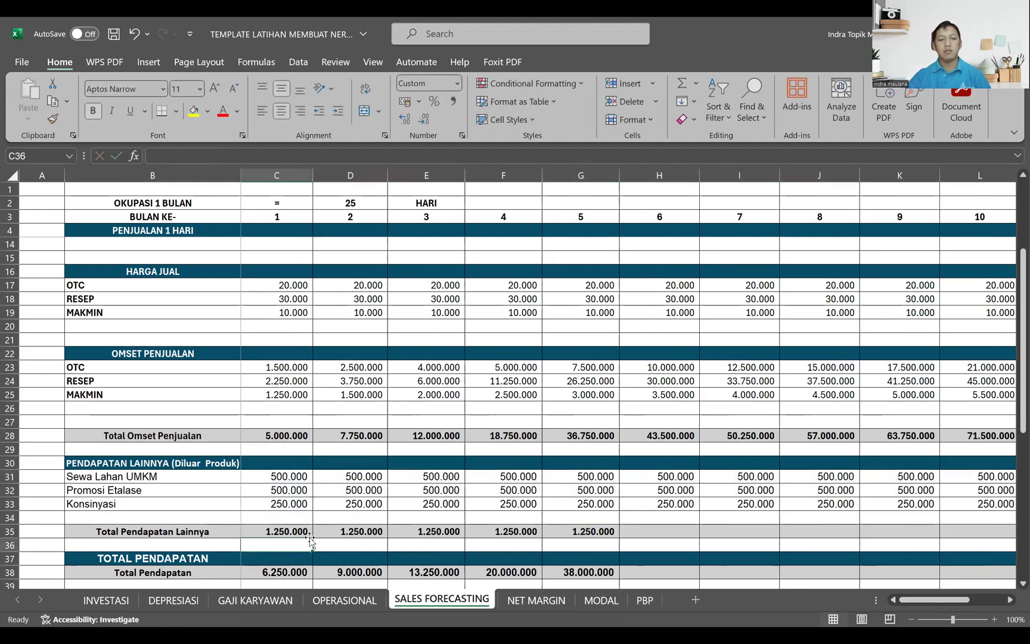
scroll(306, 532, down, 1)
scroll(305, 506, down, 1)
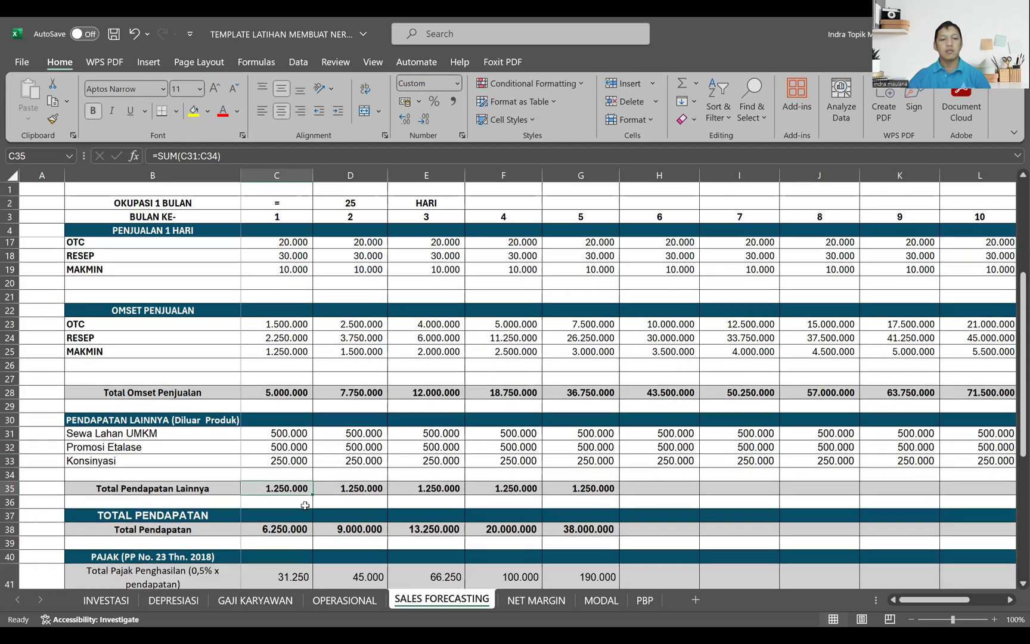
drag(312, 497, 914, 519)
drag(934, 601, 881, 602)
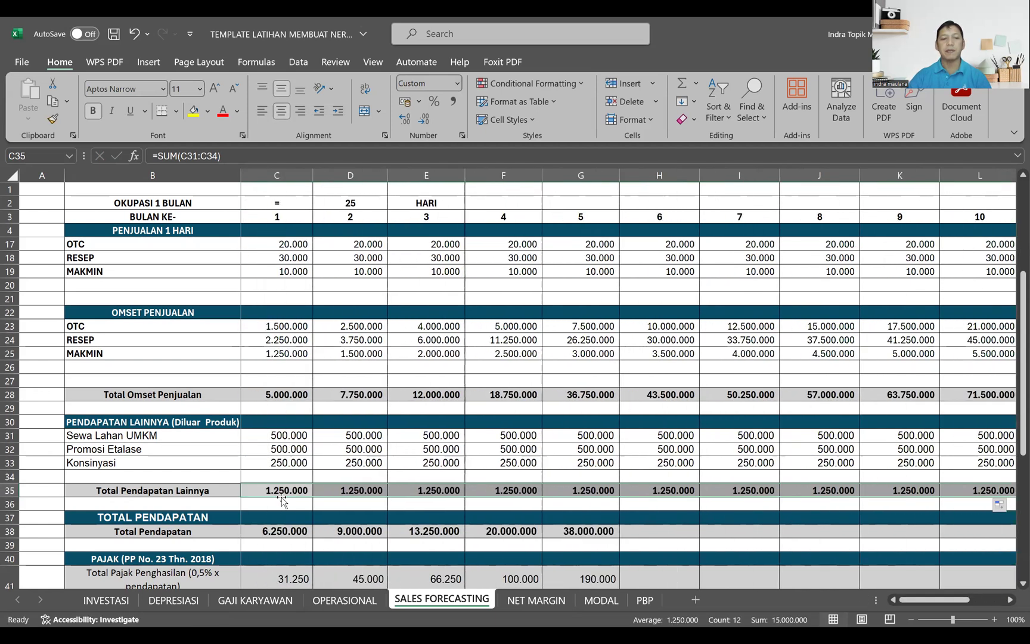
Step: Replace the Total Pendapatan formula in C38 with =C35+C28, adding other income and total sales revenue
scroll(287, 412, down, 1)
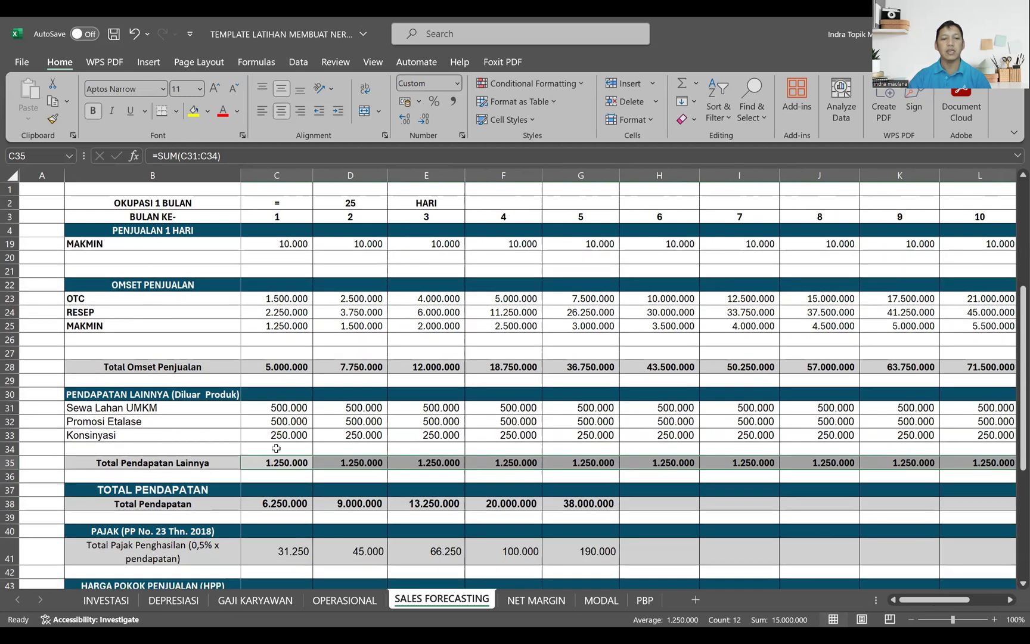
scroll(276, 448, down, 1)
click(288, 493)
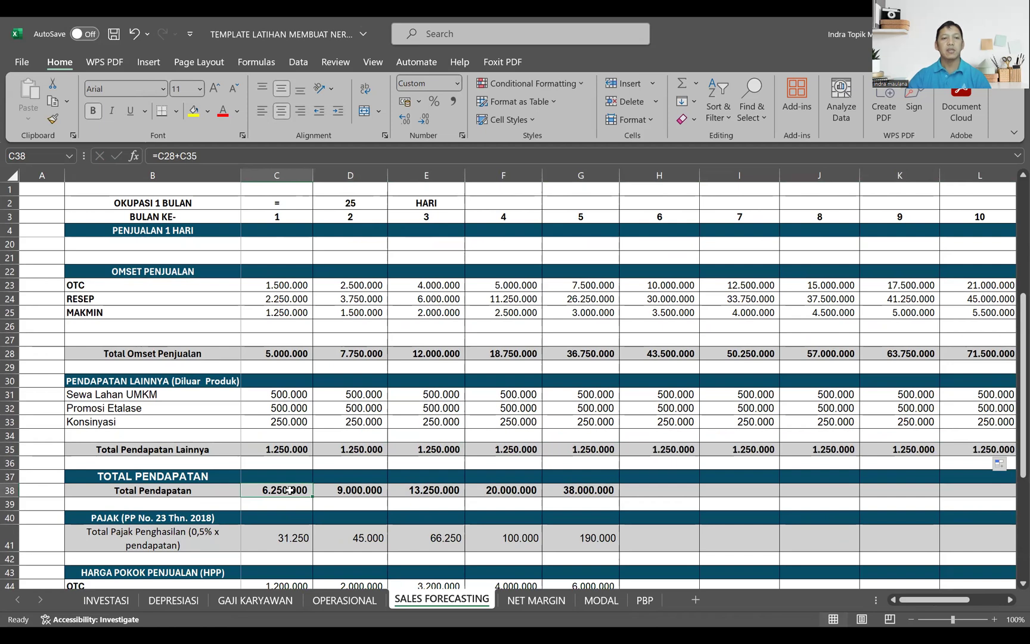
text(=)
click(293, 452)
text(+)
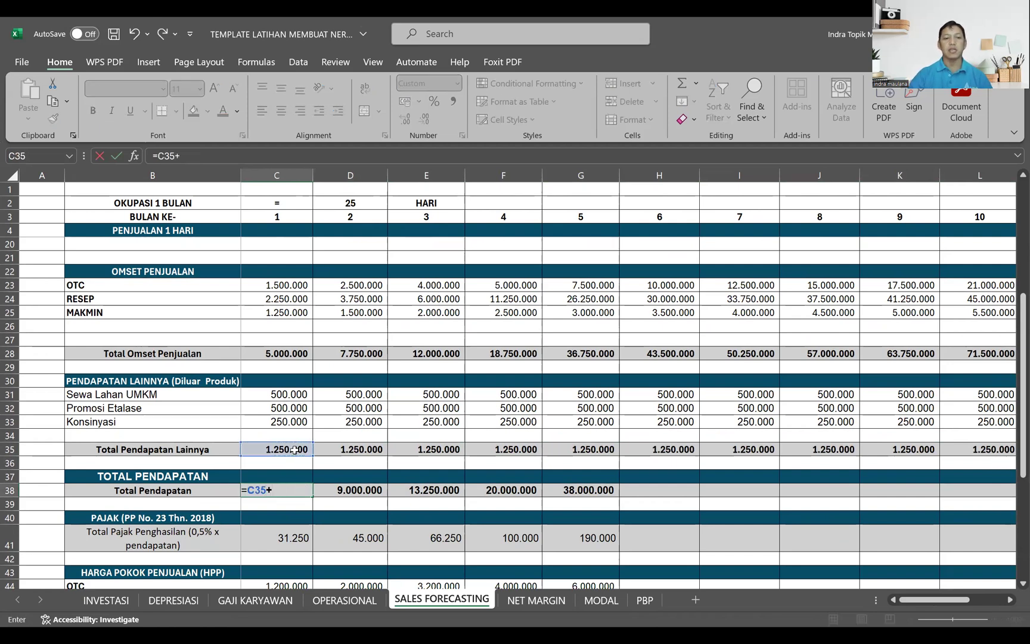
click(289, 351)
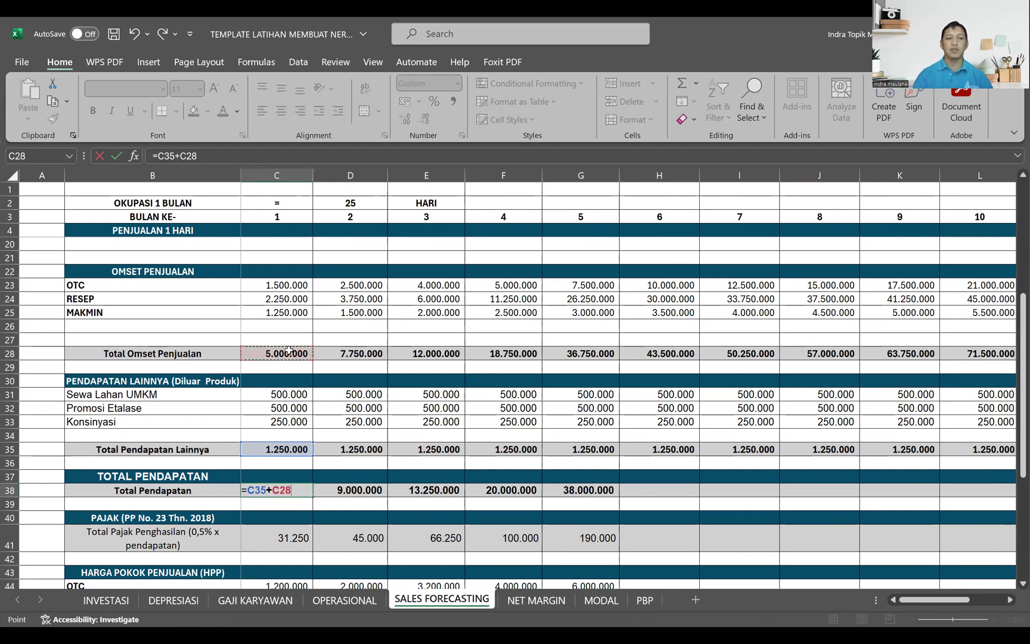
key(Return)
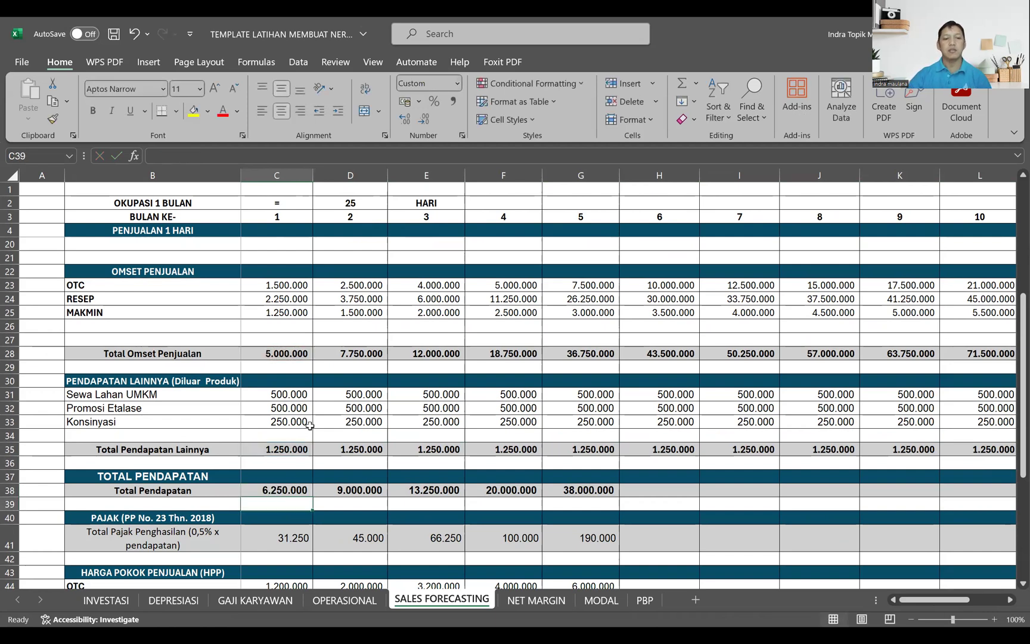
click(278, 491)
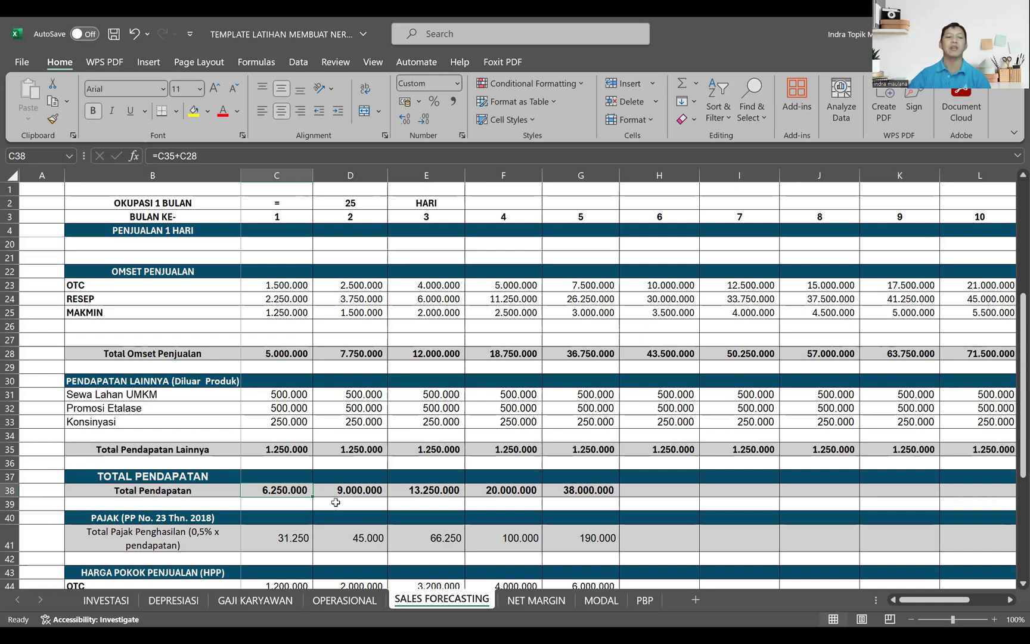
Step: Fill the Total Pendapatan formula in C38 across to month 12
drag(312, 498, 798, 505)
drag(951, 606, 898, 604)
Step: Re-enter the income tax formula in C41 as =0,5%*C38 and fill it across to month 12
scroll(344, 444, down, 1)
scroll(344, 444, down, 2)
click(282, 416)
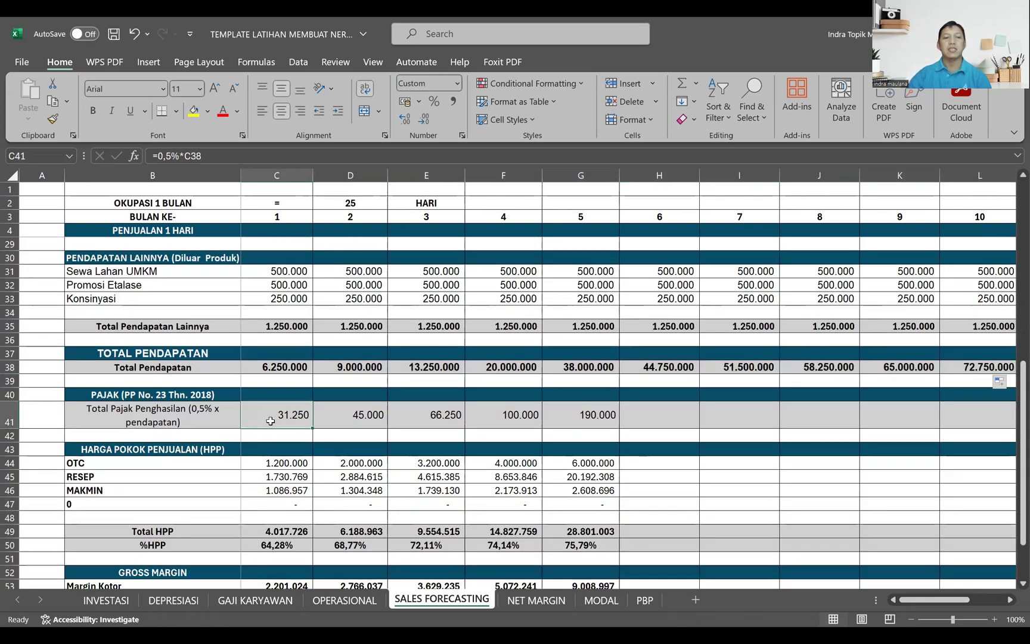
text(=)
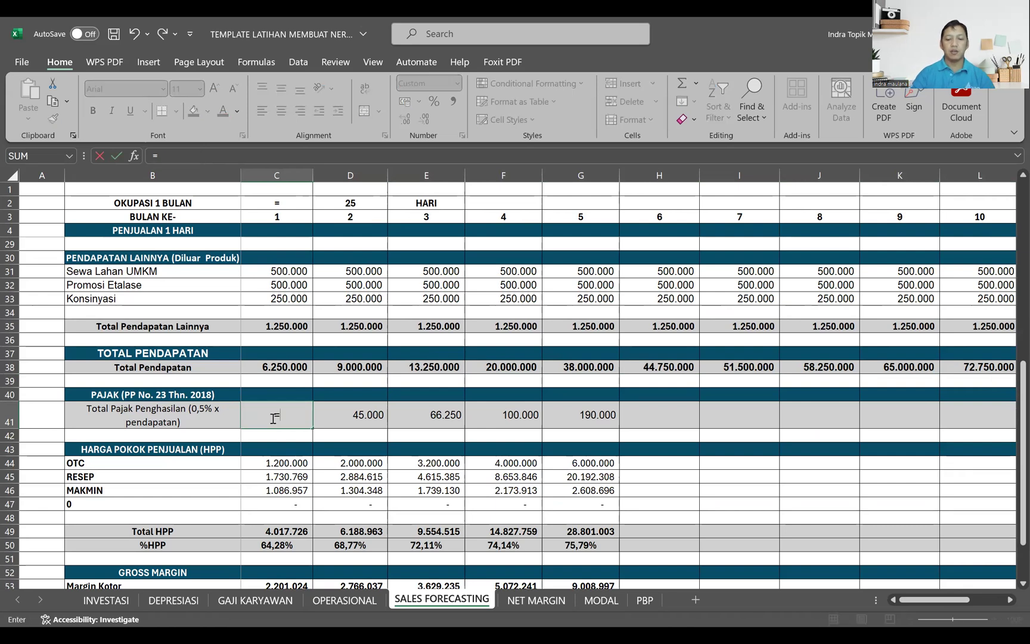
text(0,5%)
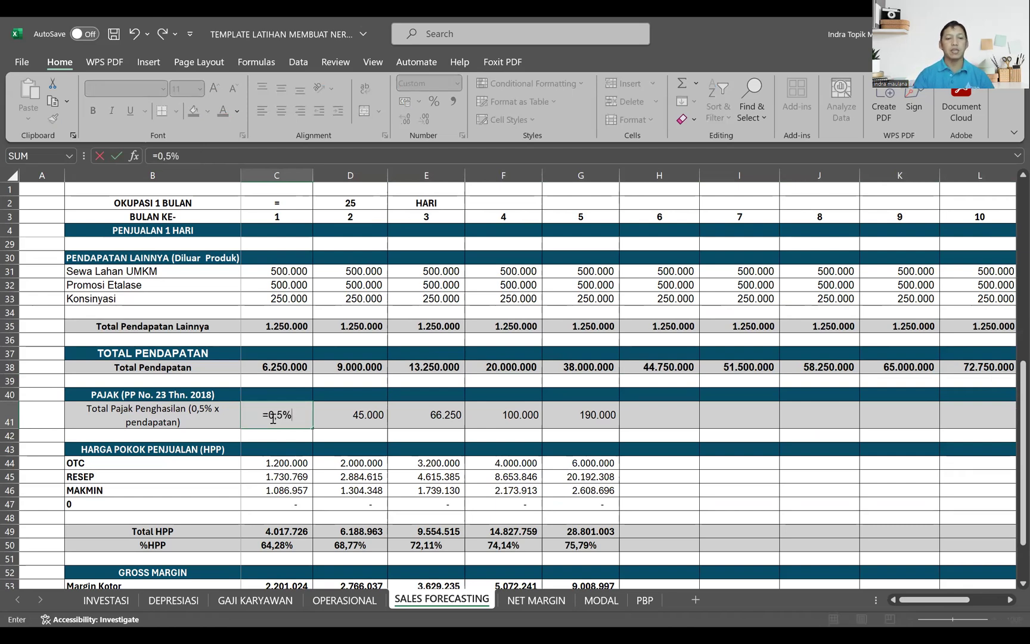
text(*)
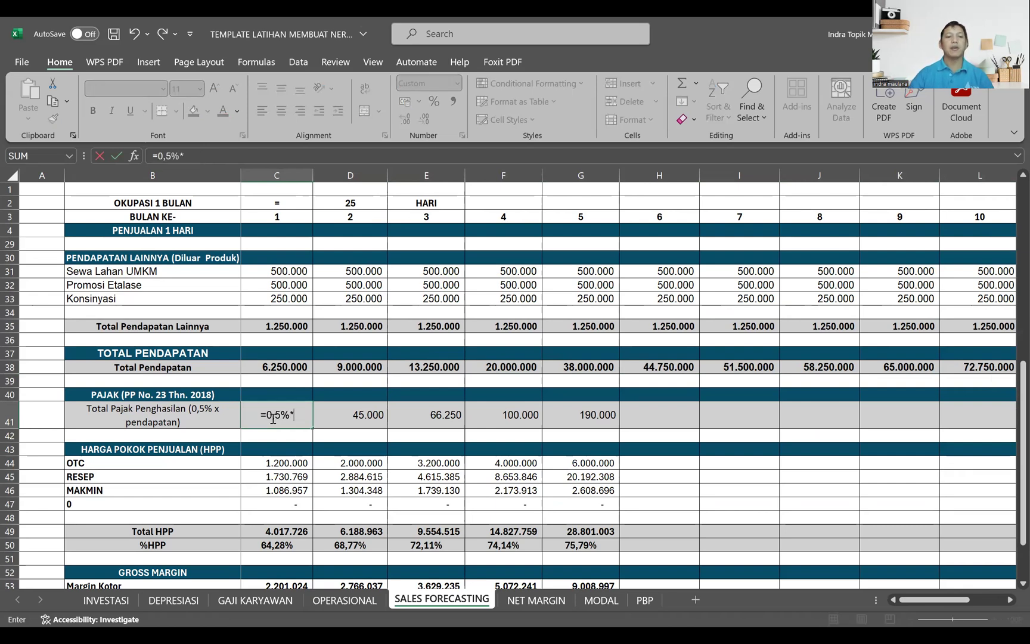
click(275, 368)
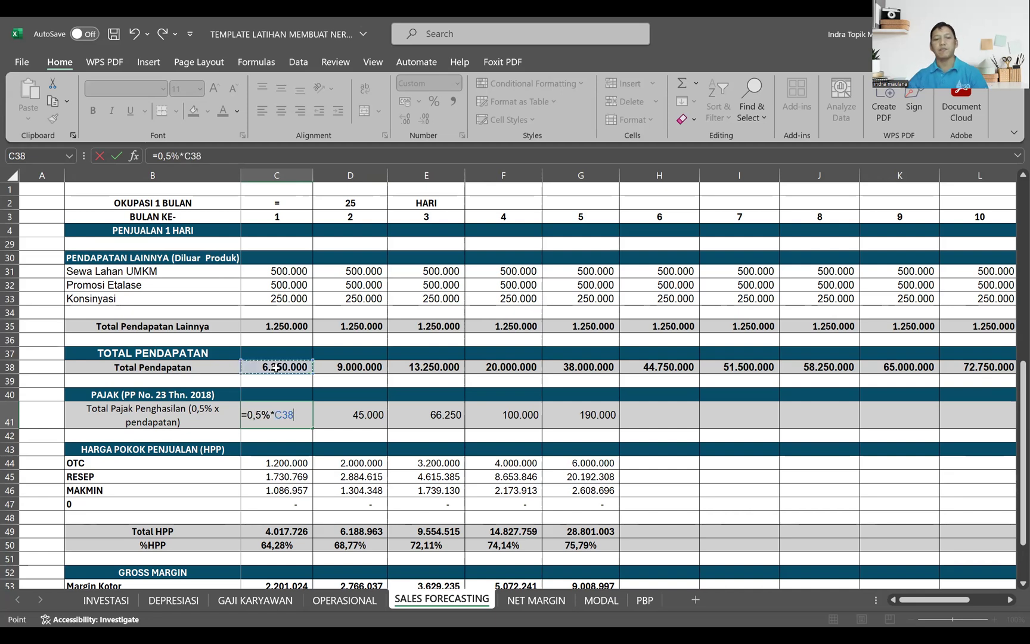
key(ctrl+Return)
drag(312, 428, 944, 431)
drag(941, 600, 876, 606)
Step: Clear the existing month 1 to 5 entries from the GROSS MARGIN section and from HPP rows 44 to 50
click(276, 465)
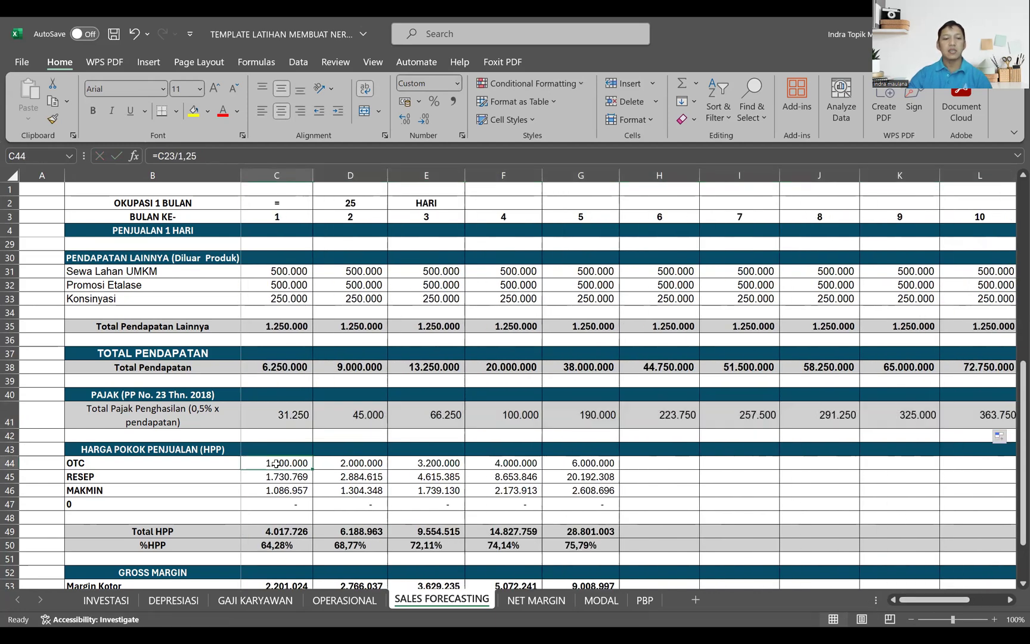
scroll(273, 505, up, 1)
scroll(272, 505, down, 3)
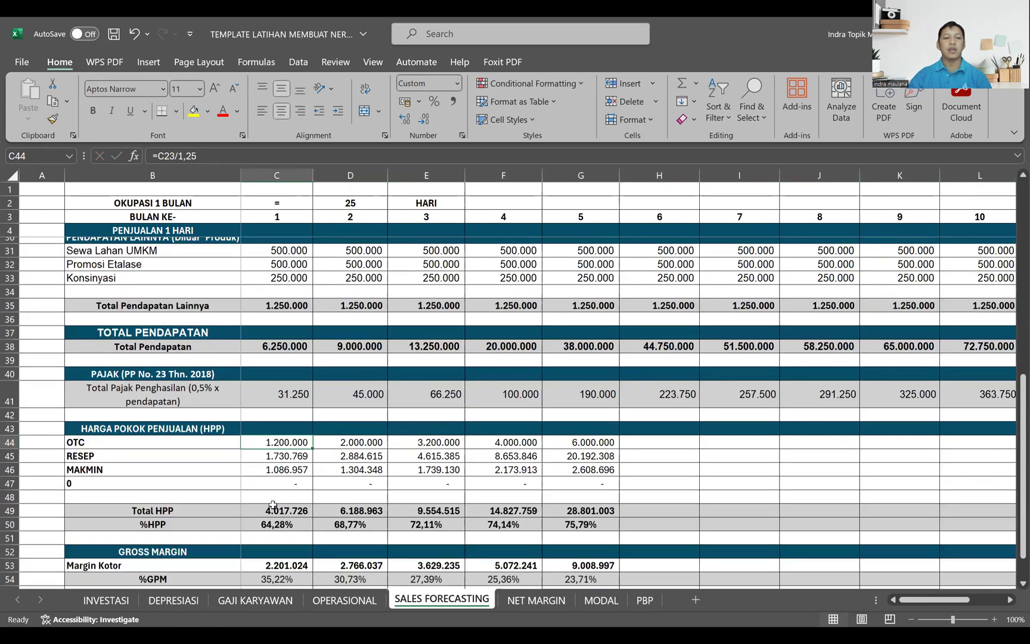
scroll(306, 469, up, 1)
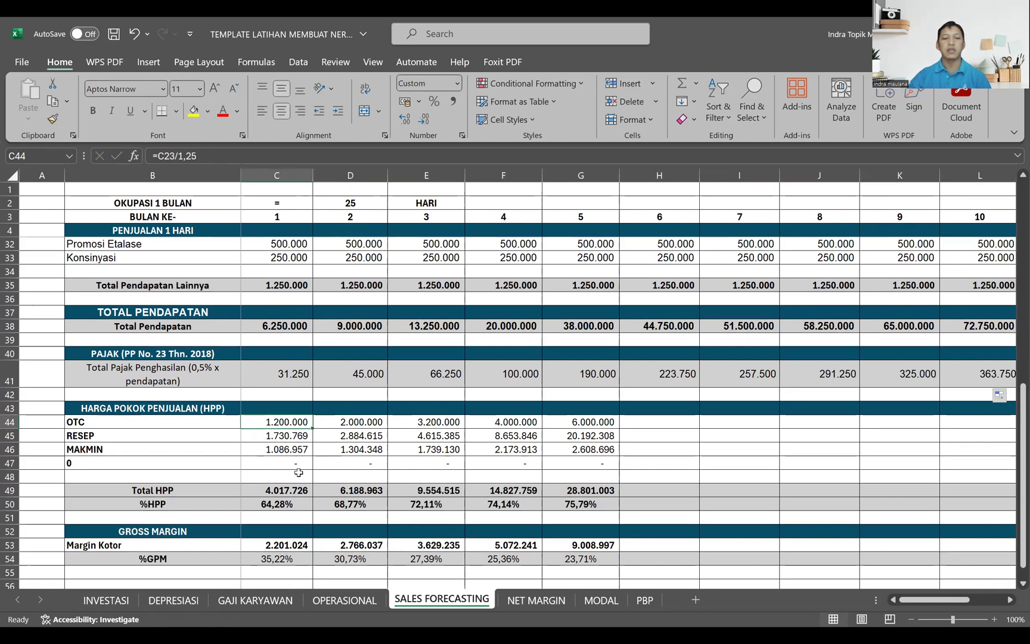
drag(274, 545, 554, 565)
key(Delete)
drag(291, 423, 602, 502)
key(Delete)
Step: Enter =C23/1,25 in C44 to calculate the month 1 HPP for OTC from its sales revenue
click(271, 424)
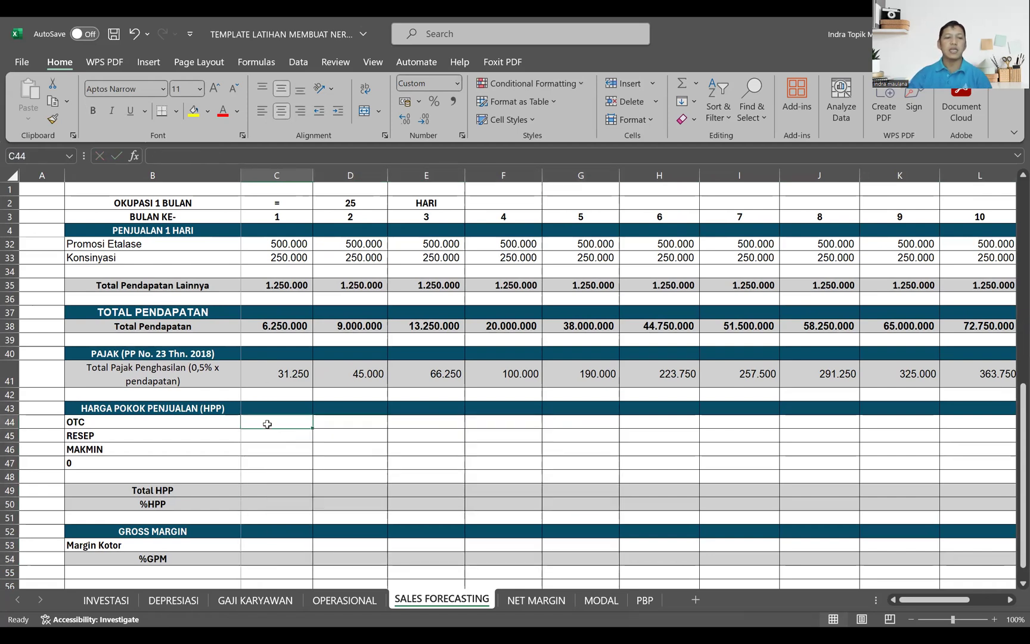
scroll(303, 438, up, 1)
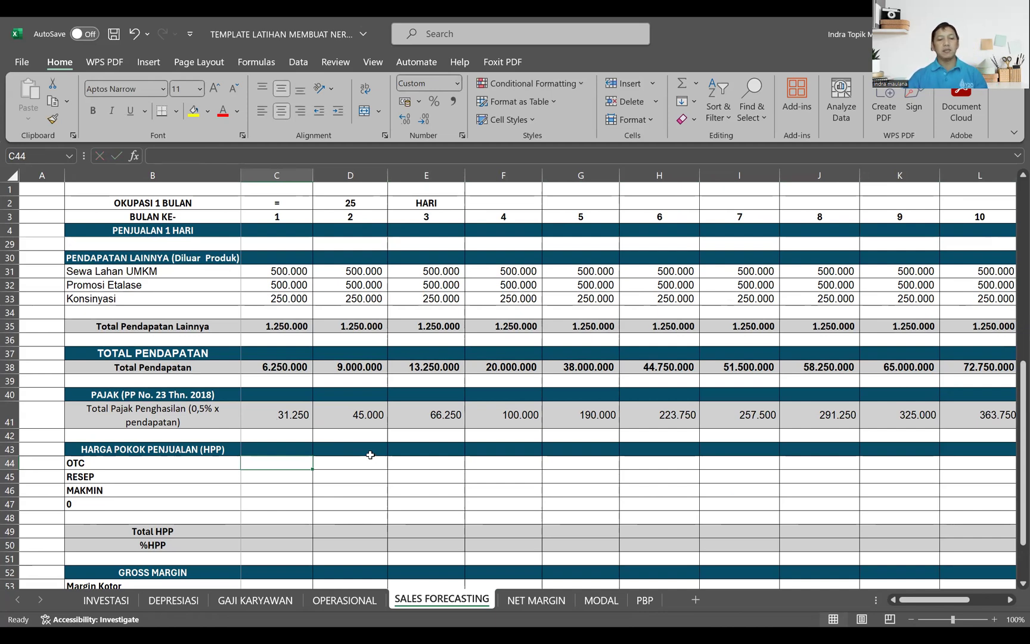
key(alt+Tab)
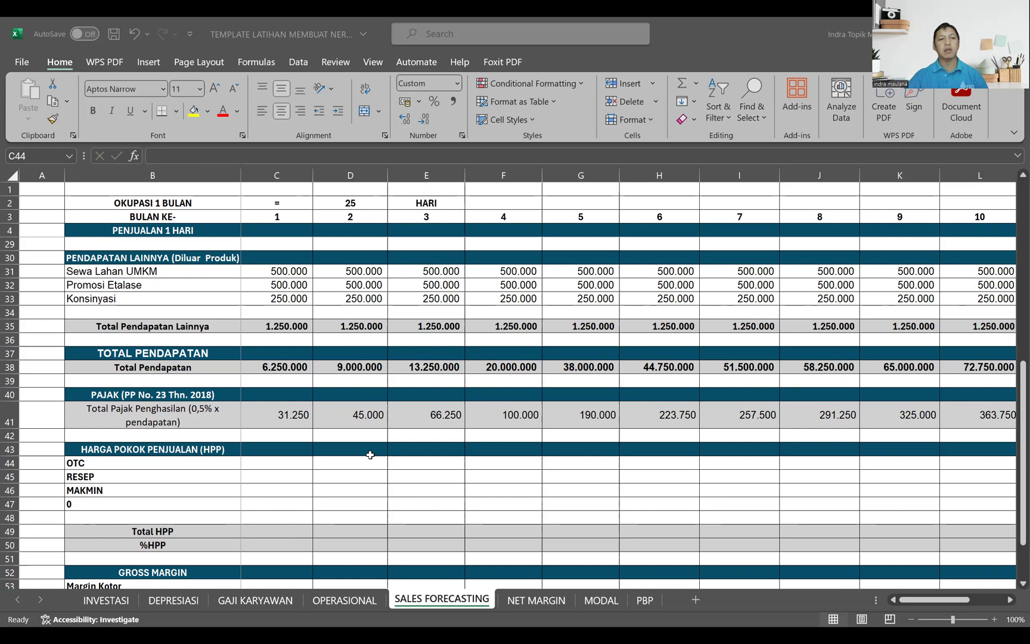
click(267, 460)
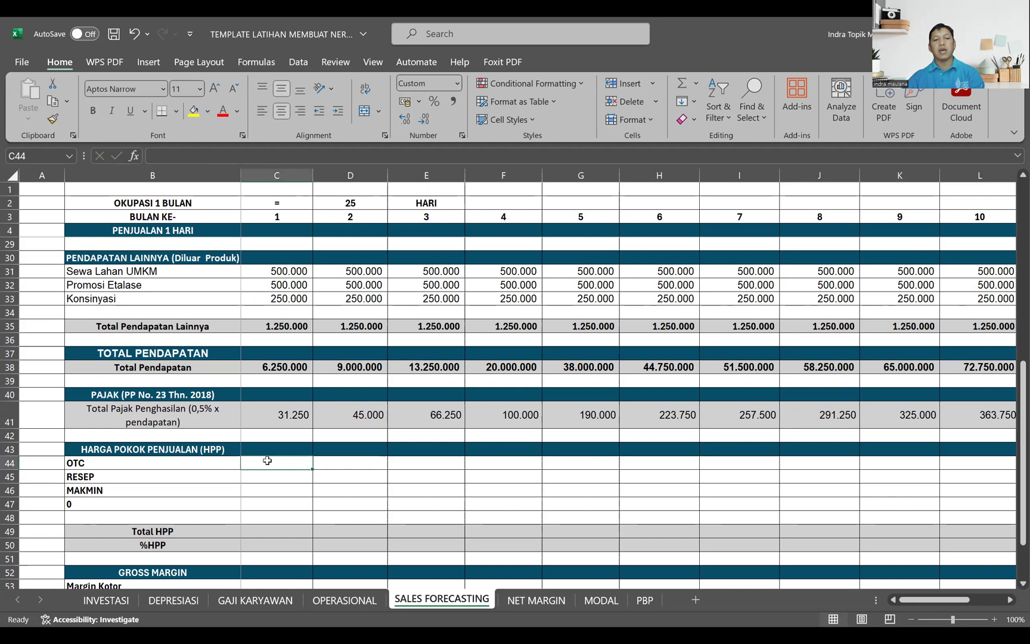
text(=)
scroll(265, 471, up, 2)
scroll(265, 472, up, 2)
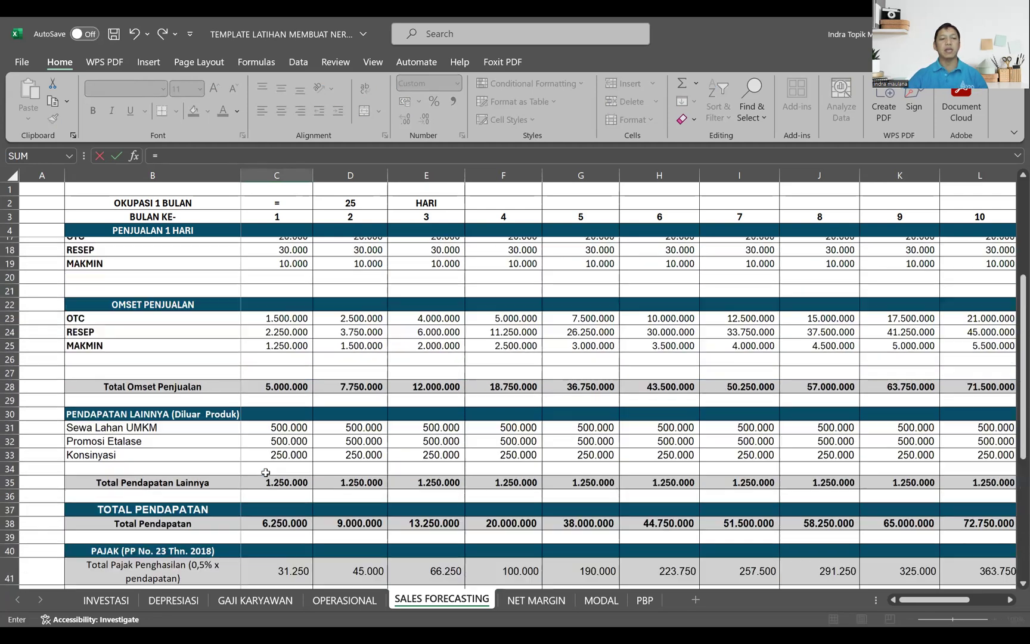
scroll(287, 338, up, 1)
click(285, 328)
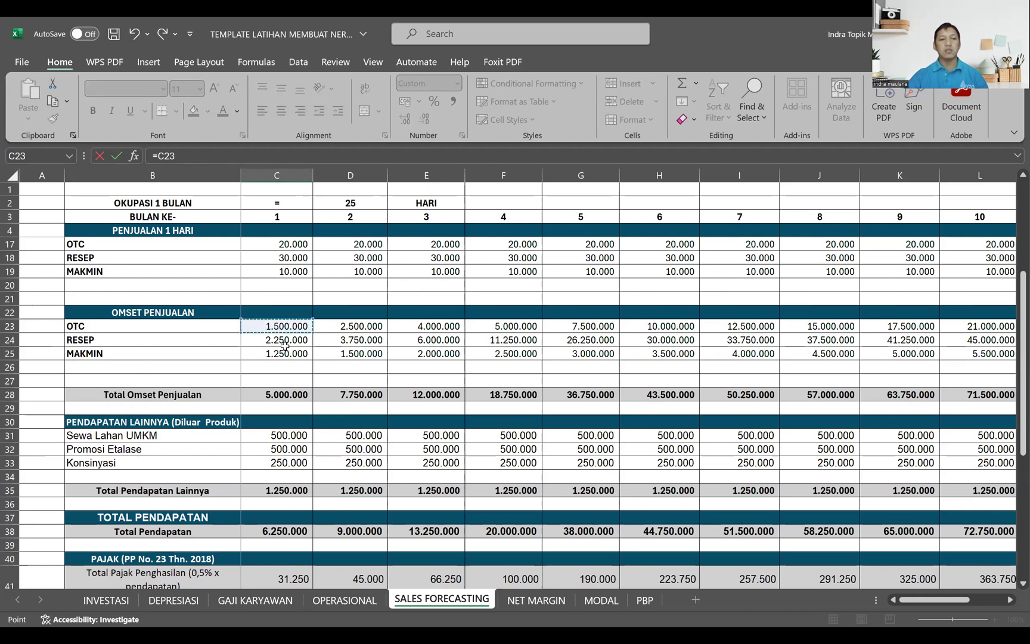
text(/1,25)
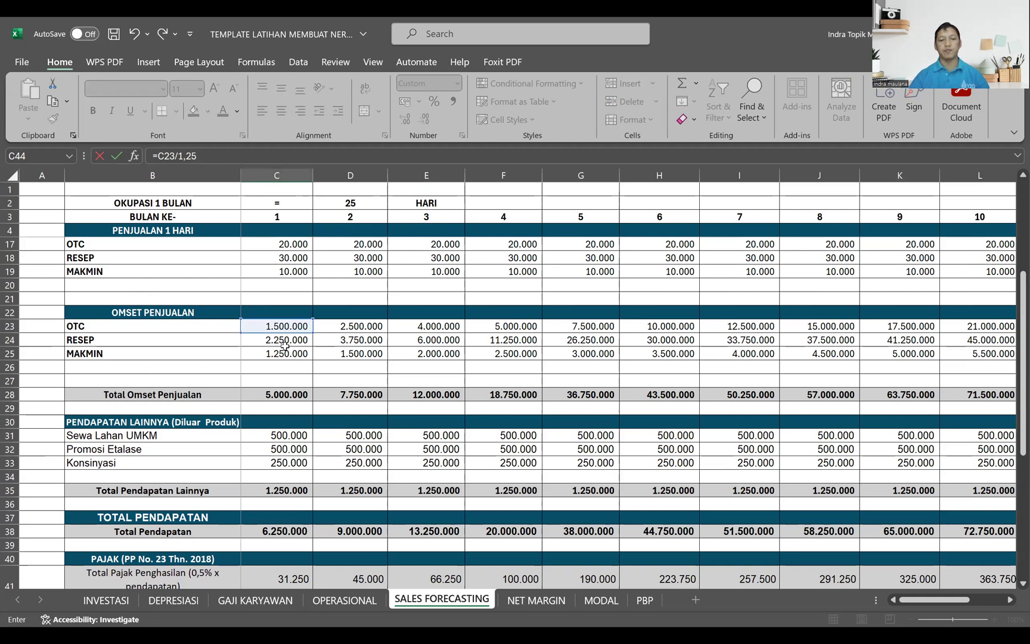
key(Return)
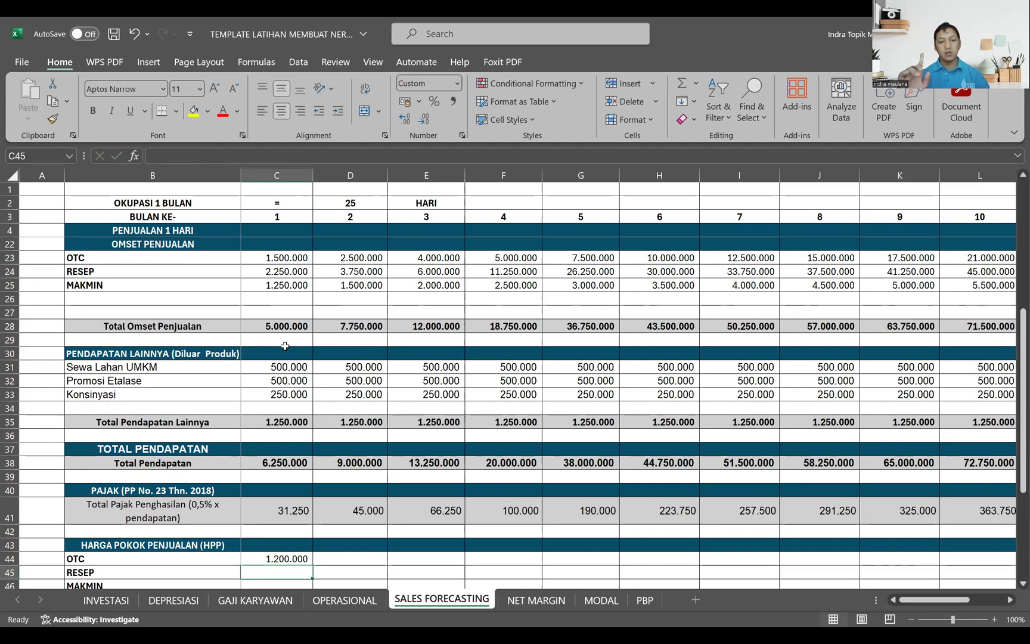
Step: Copy the HPP formula down to C45 for RESEP and change its divisor so it reads =C24/1,3
key(ctrl+d)
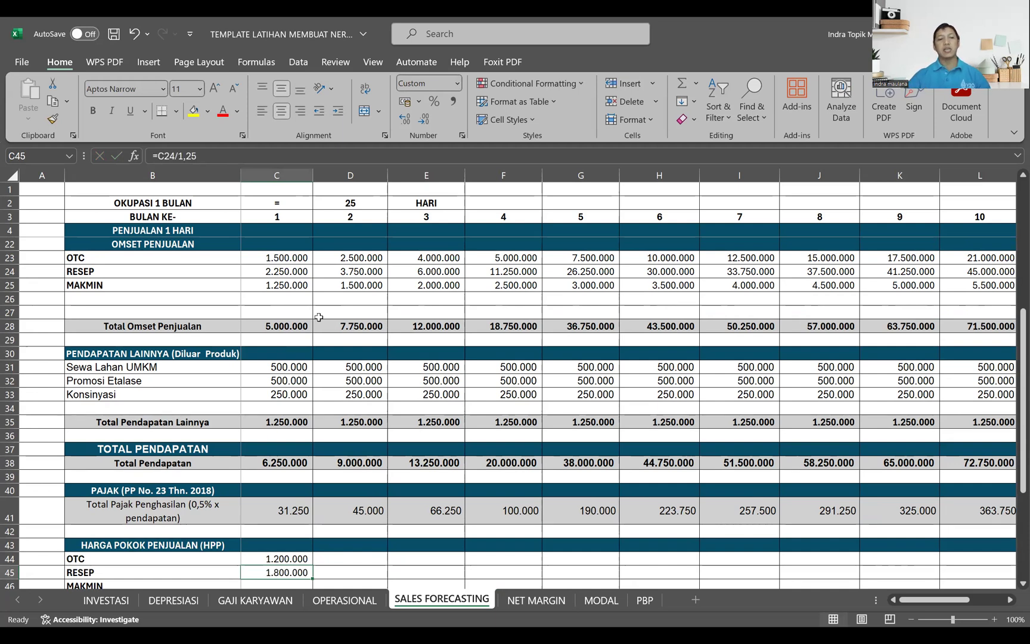
click(223, 157)
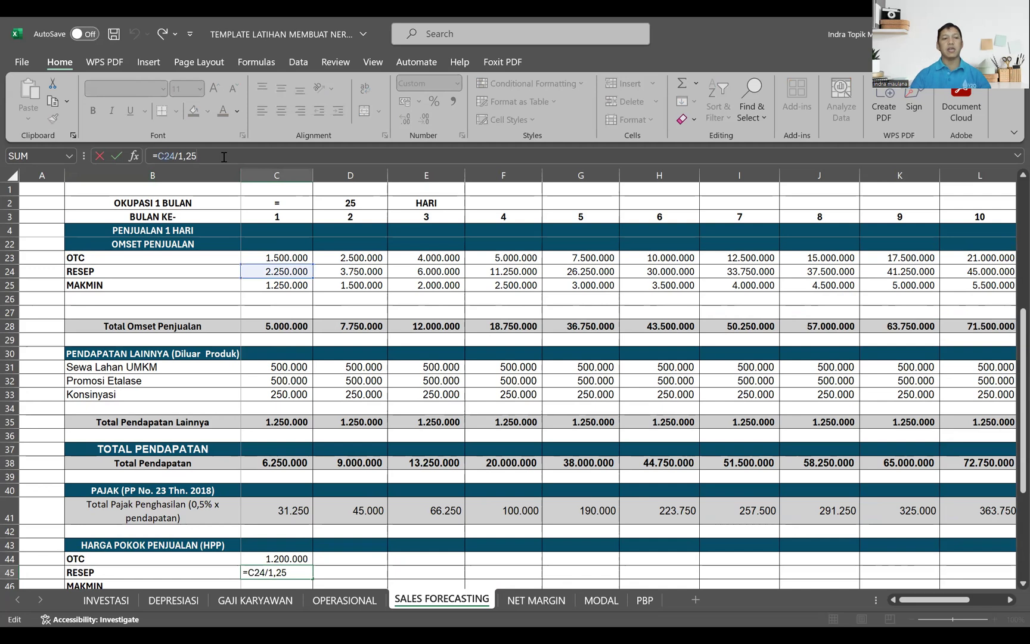
key(BackSpace)
key(BackSpace)
text(3)
key(Return)
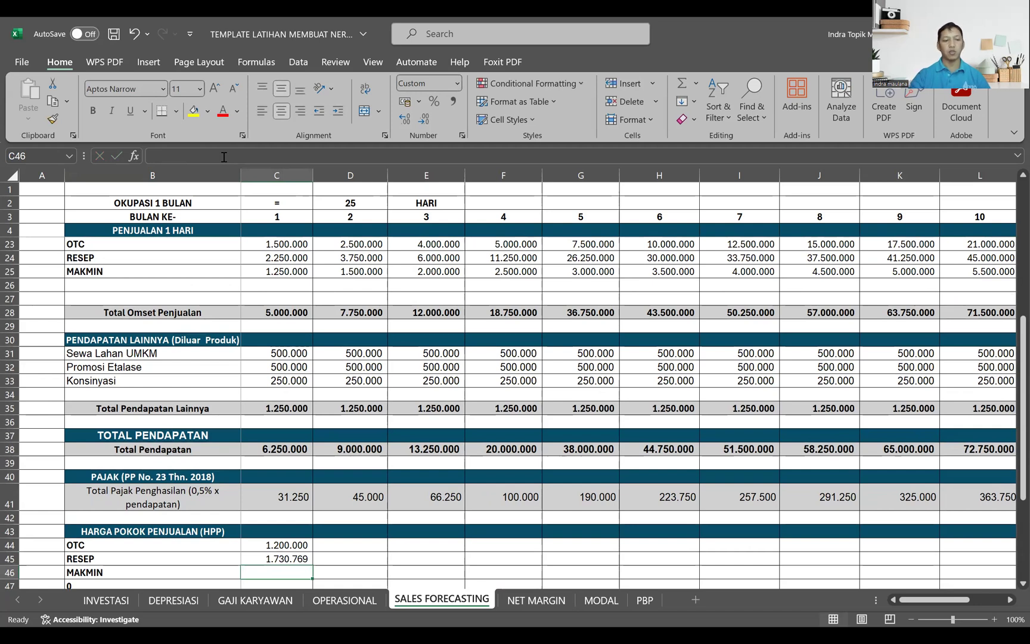
Step: Copy the HPP formula down to C46 for MAKMIN and change its divisor so it reads =C25/1,15
key(ctrl+d)
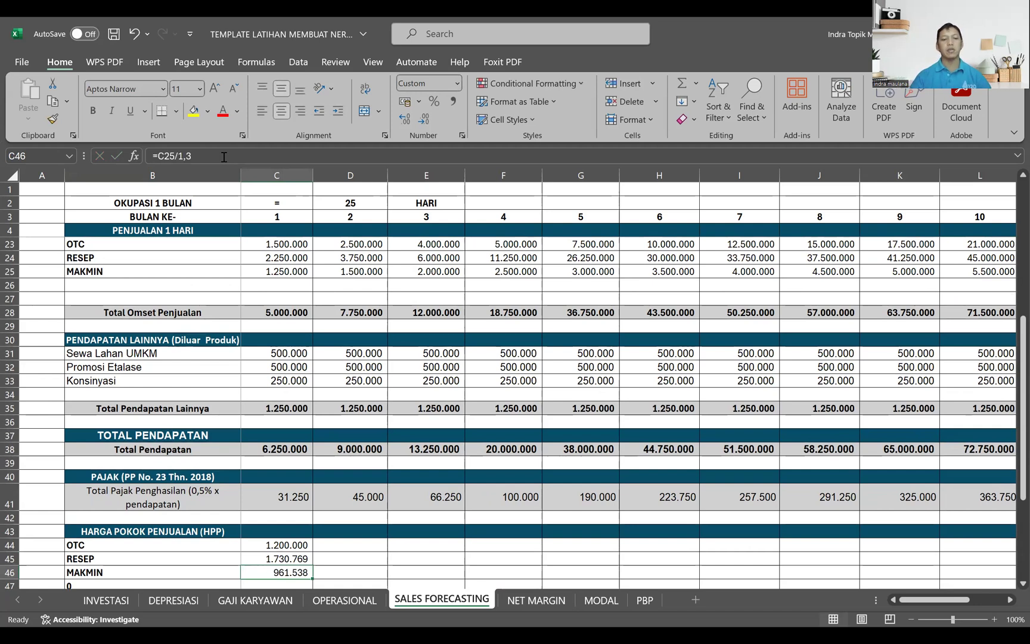
click(224, 157)
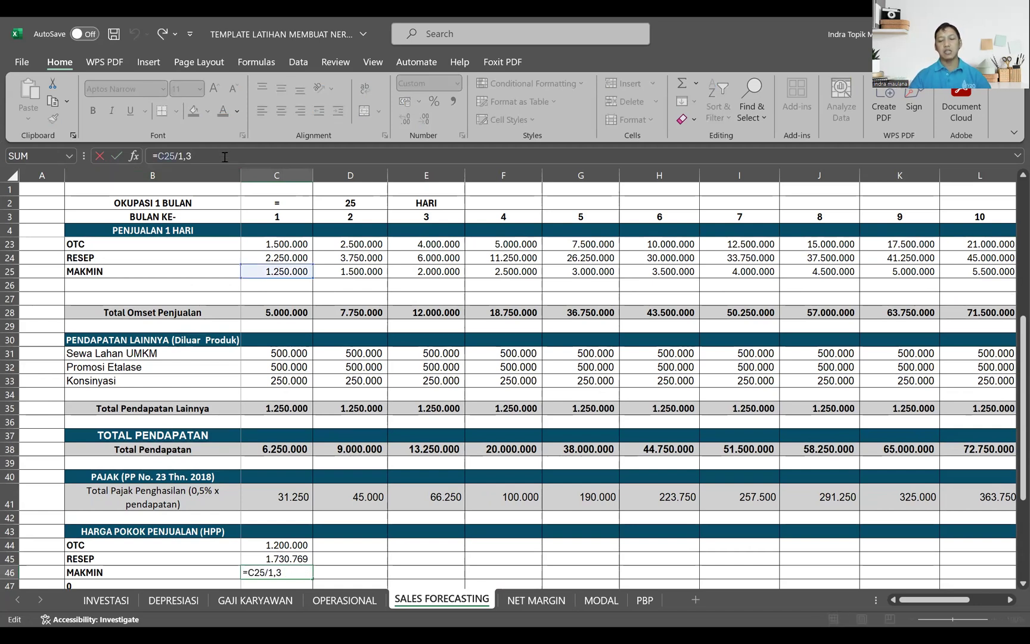
key(BackSpace)
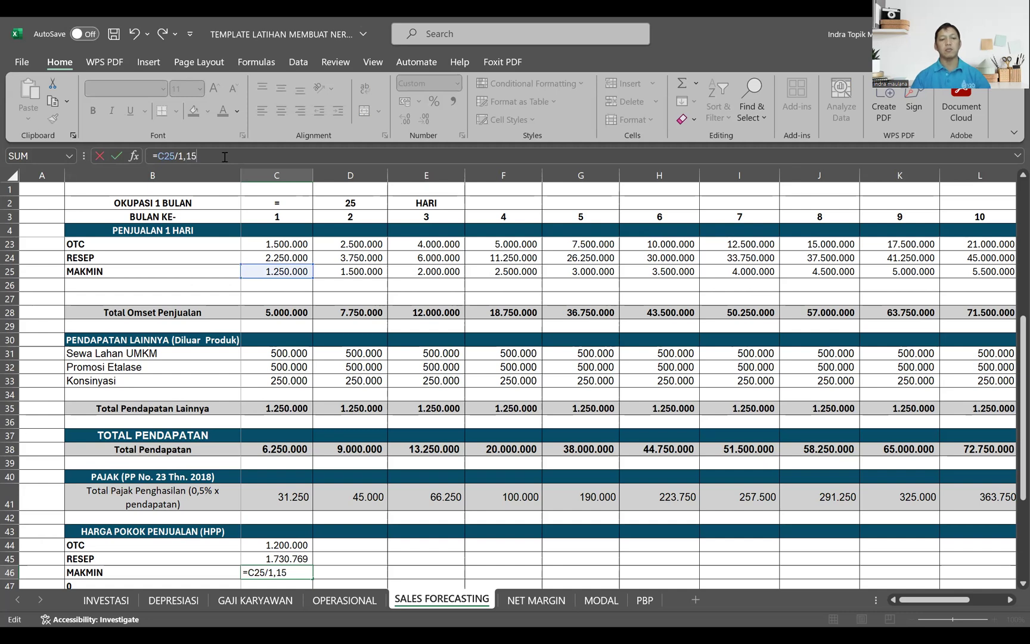
key(Return)
Step: Fill the OTC, RESEP and MAKMIN HPP formulas in C44 to C46 across to month 12
drag(280, 524, 804, 572)
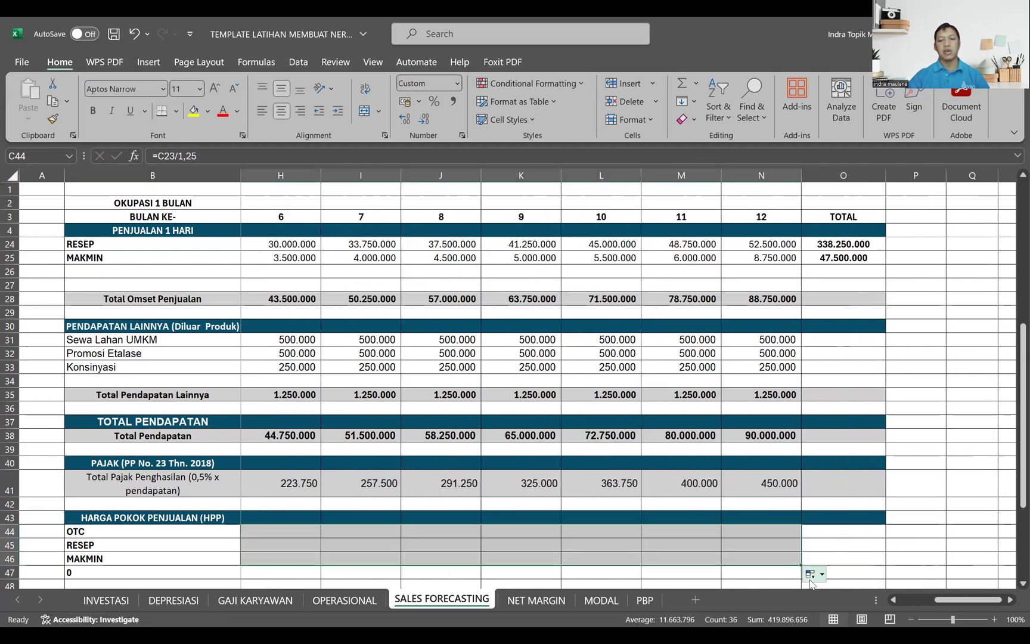
scroll(899, 599, down, 2)
drag(947, 604, 847, 603)
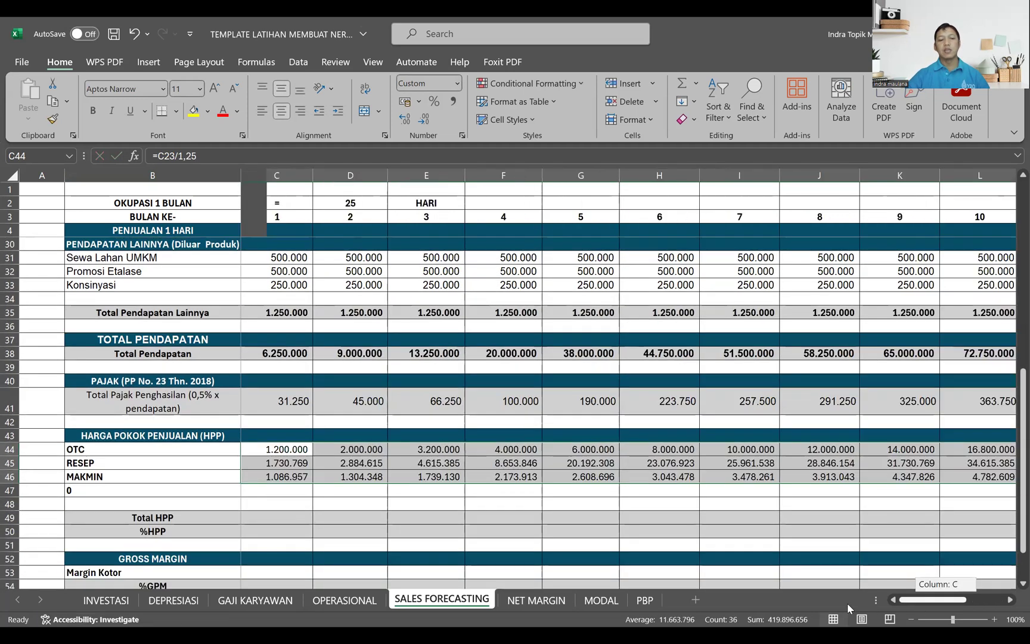
Step: Enter a SUM of C44 to C46 as Total HPP in C49 and fill it across to month 12
click(279, 516)
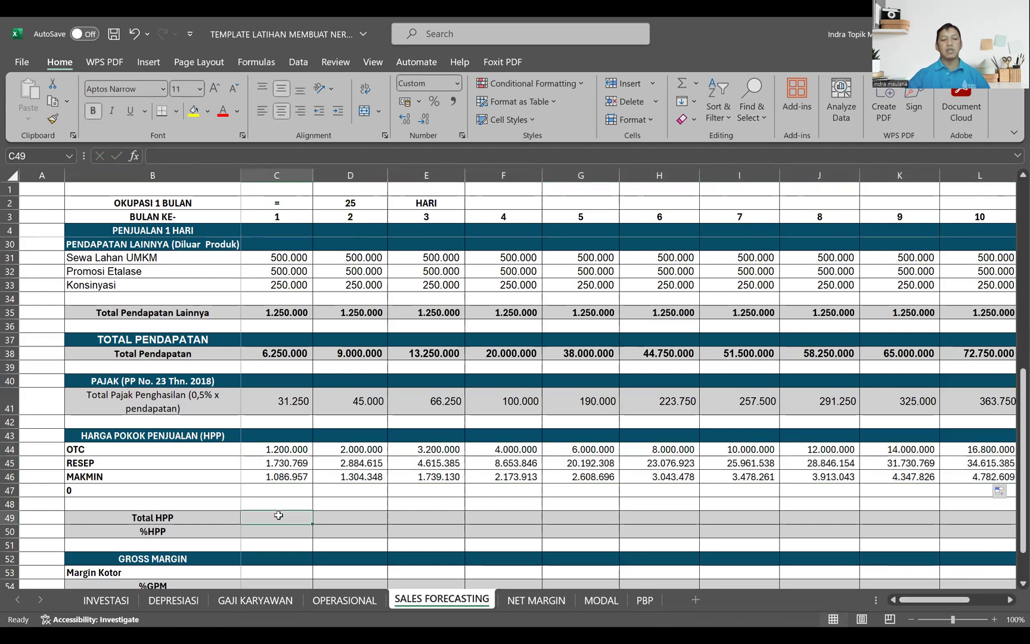
text(=)
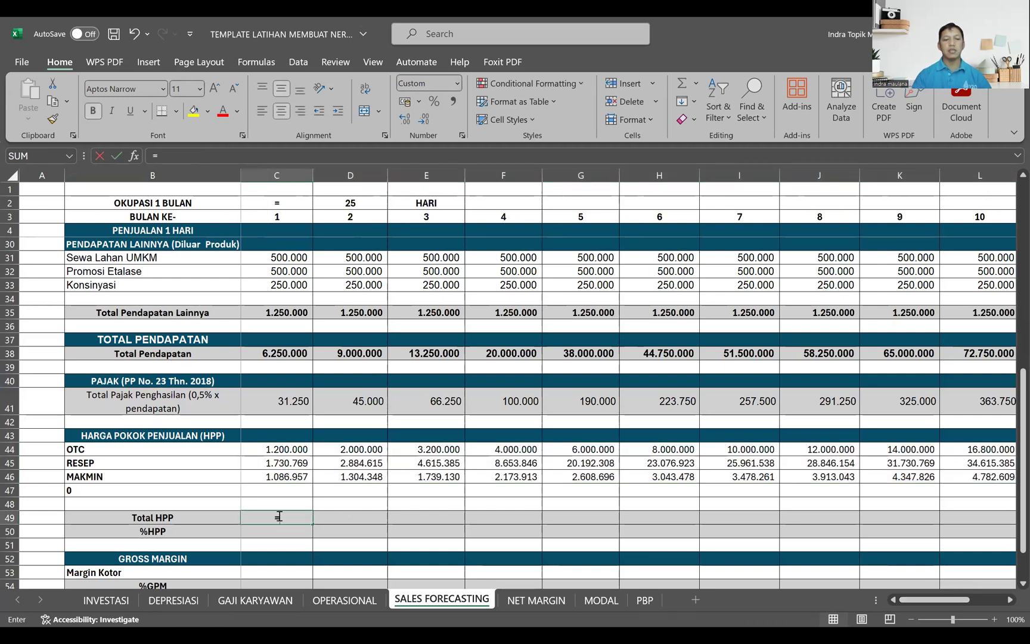
text(sum()
key(Up)
key(Up)
key(Up)
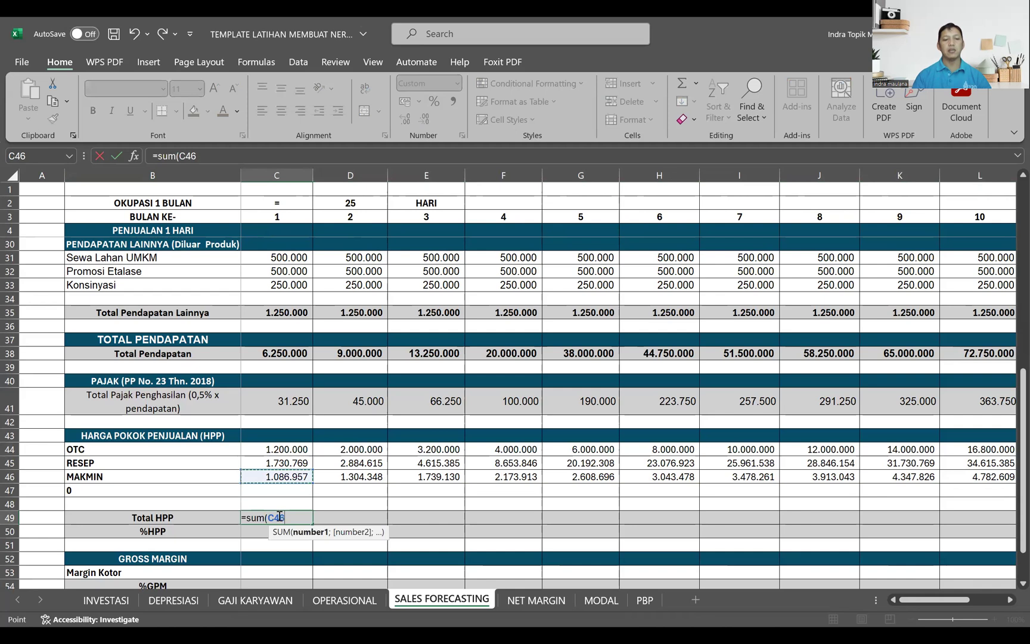
key(ctrl+shift+Up)
key(Return)
key(Up)
drag(312, 523, 813, 517)
drag(972, 601, 926, 601)
Step: Calculate %HPP in C50 with =C49/C38 and fill it across to month 12
click(295, 537)
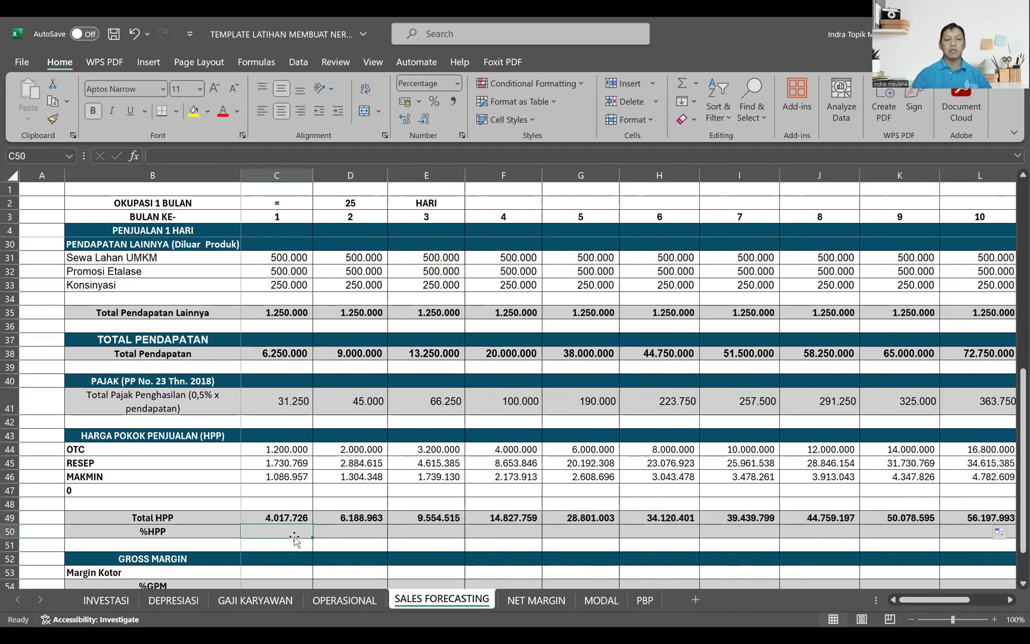
text(=)
key(Up)
text(/)
click(281, 356)
key(Return)
click(288, 526)
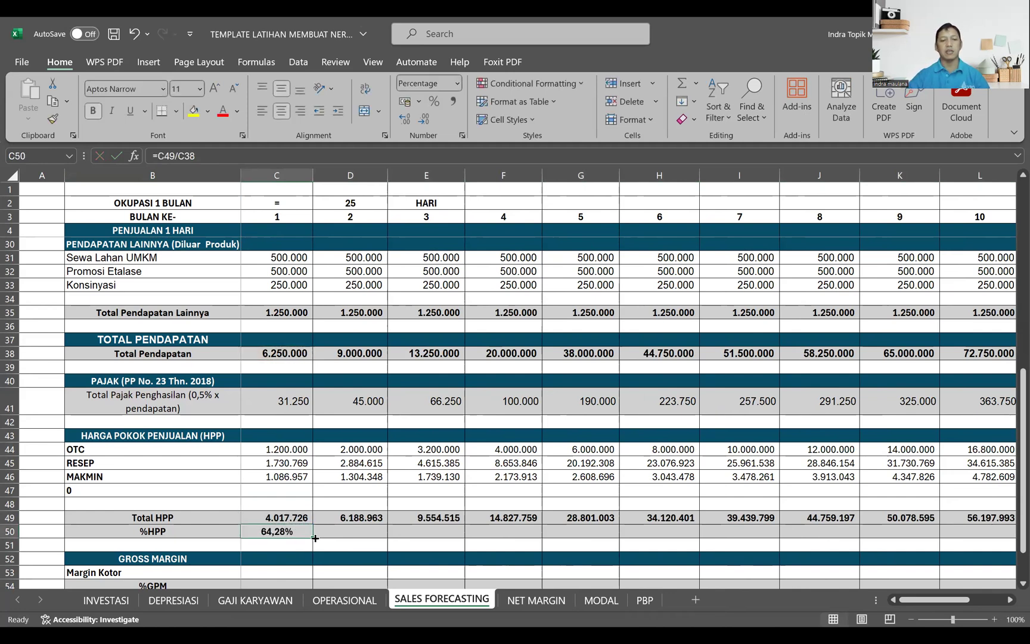
drag(314, 539, 888, 540)
Step: Enter =C38-C41-C49 in C53 to calculate Margin Kotor from total income less tax and Total HPP
scroll(646, 494, down, 1)
scroll(624, 455, down, 3)
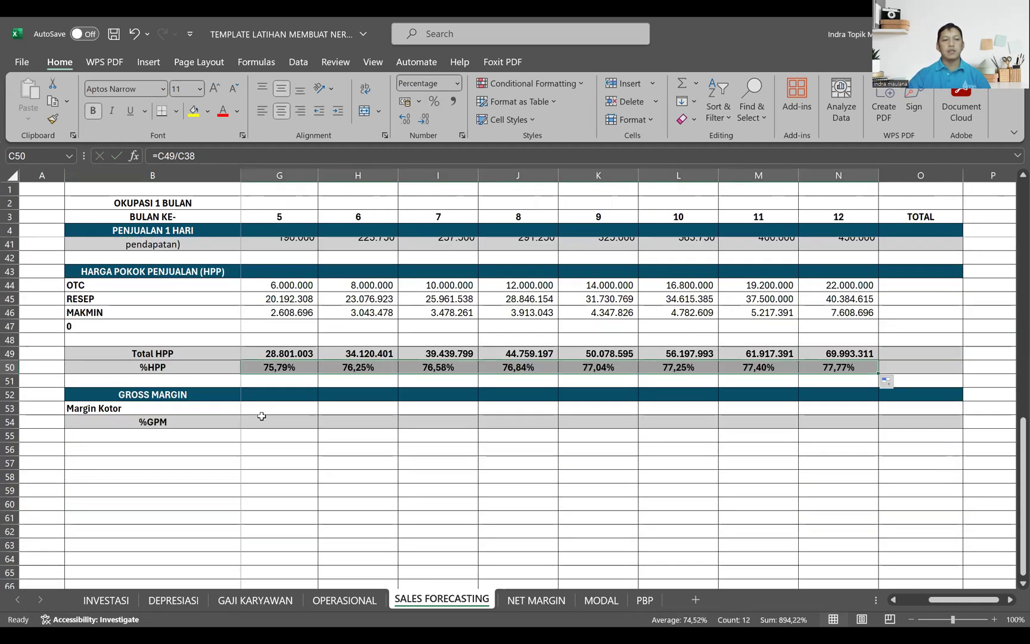
click(307, 418)
drag(964, 600, 934, 600)
scroll(322, 413, up, 2)
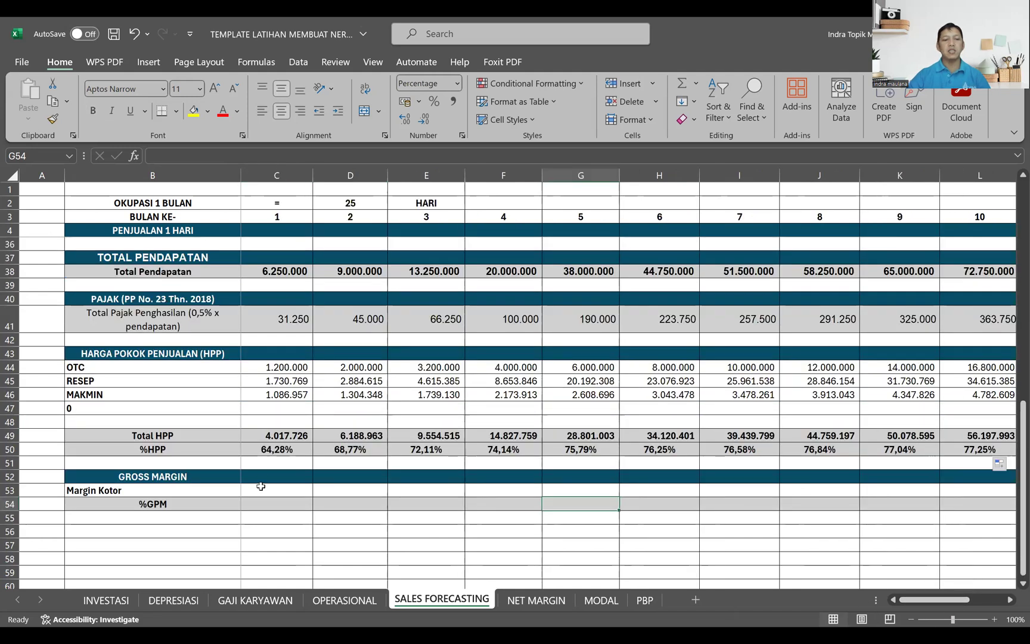
click(279, 491)
text(=)
click(295, 273)
text(-)
click(287, 316)
text(-)
click(273, 434)
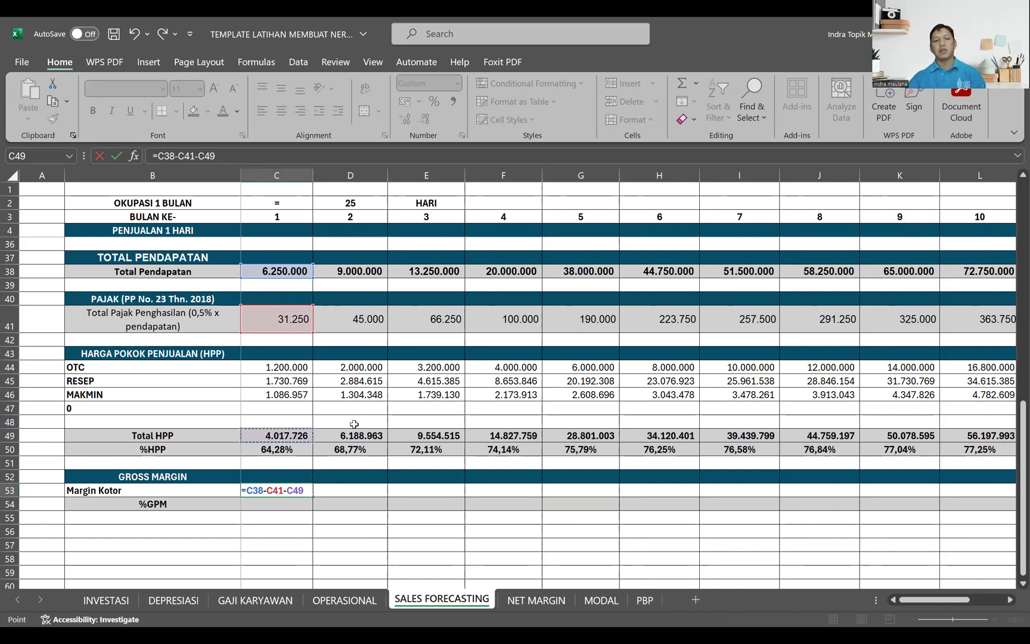
key(Return)
Step: Fill the Margin Kotor formula in C53 across to month 12
click(296, 489)
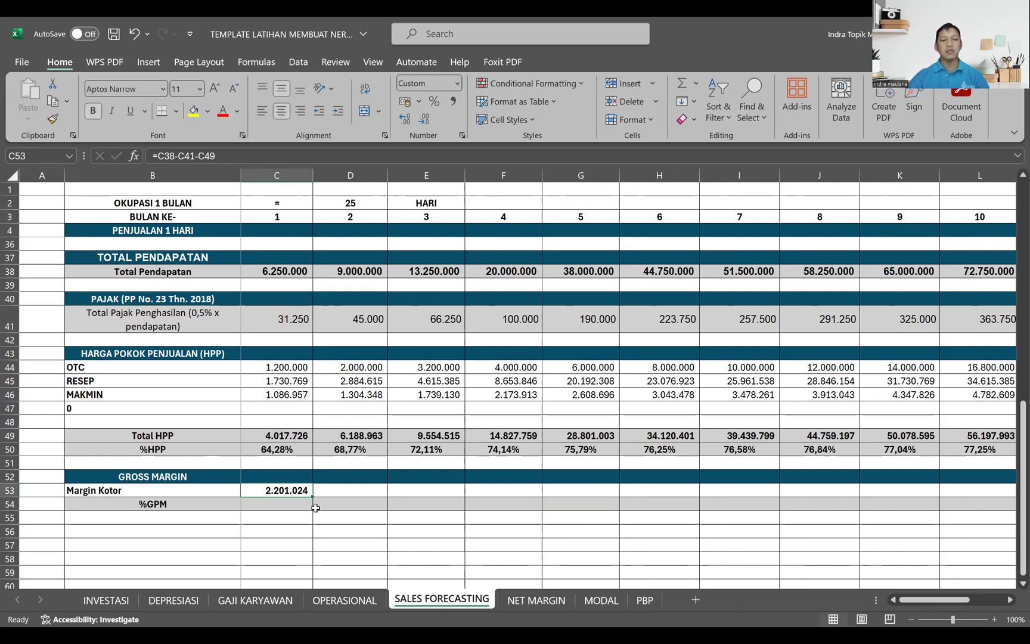
drag(311, 495, 802, 505)
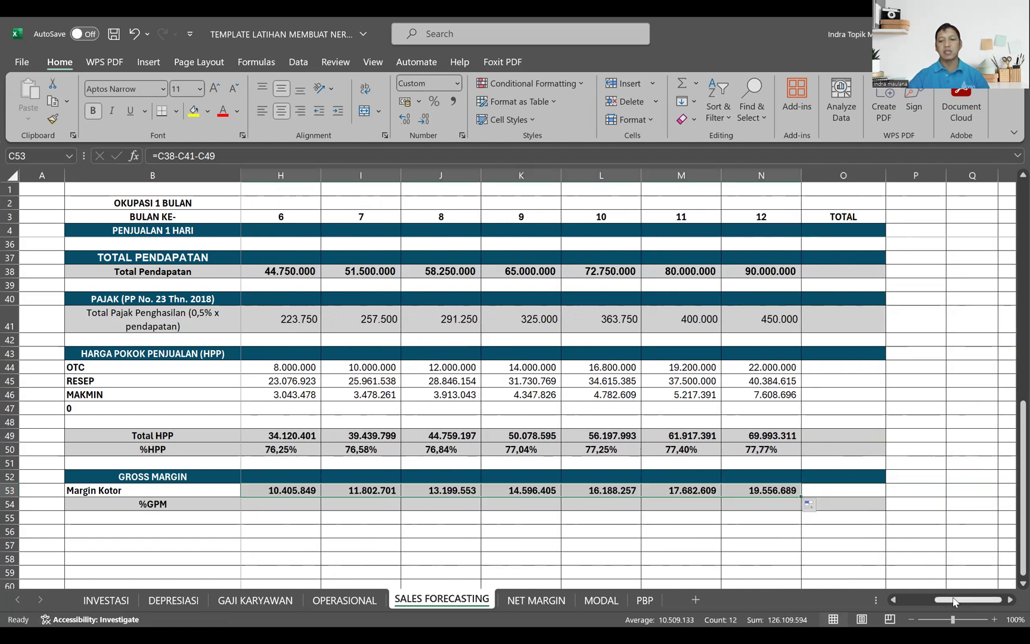
scroll(471, 559, left, 3)
Step: Calculate %GPM in C54 with =C53/C38 and fill it across to month 12
click(286, 504)
text(=)
click(289, 490)
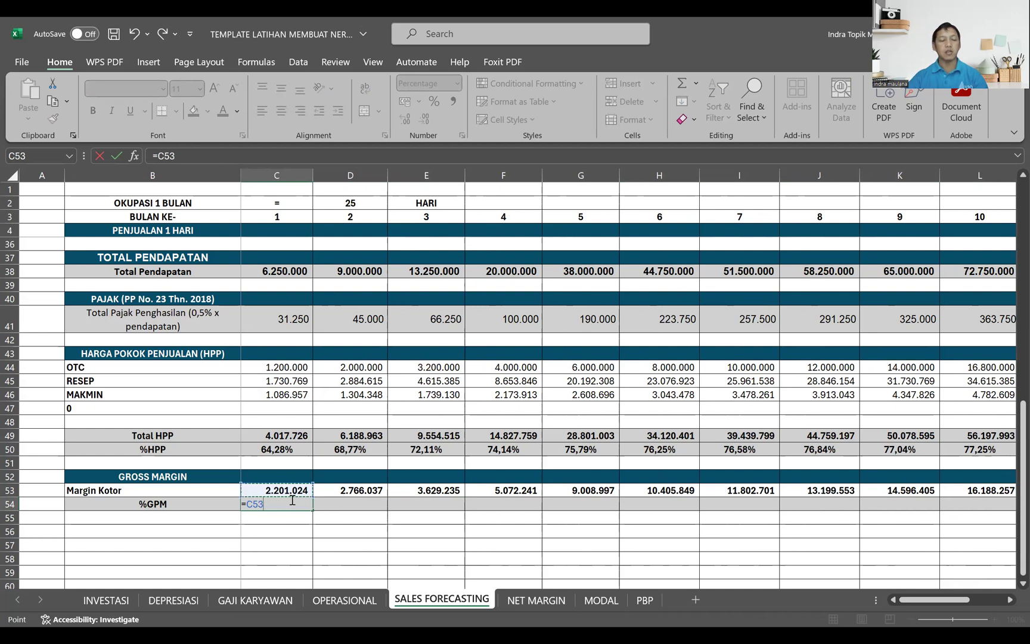
text(/)
click(296, 273)
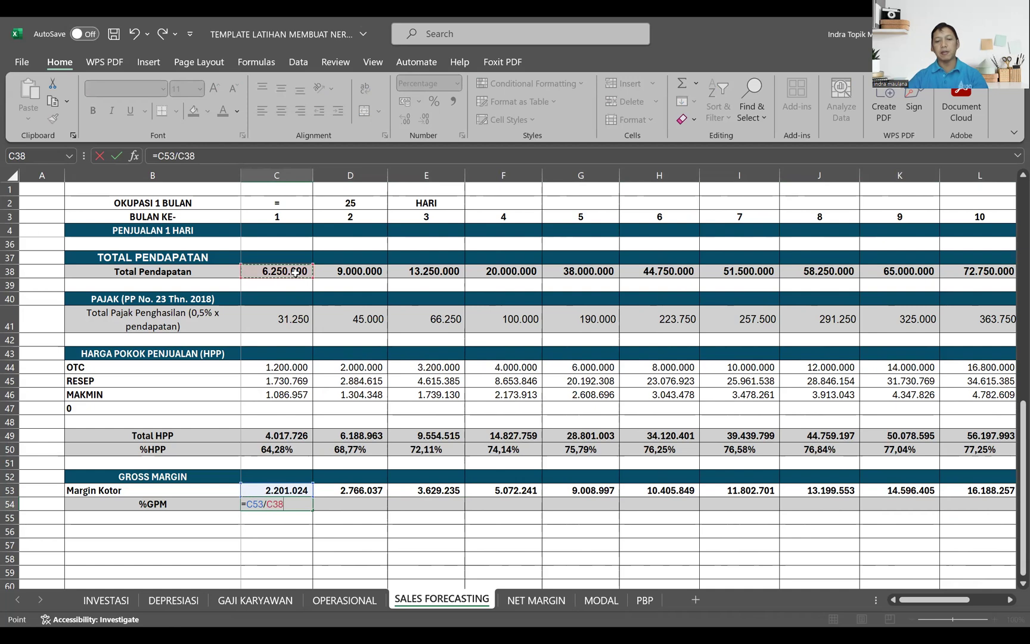
key(Return)
key(Up)
drag(313, 511, 858, 510)
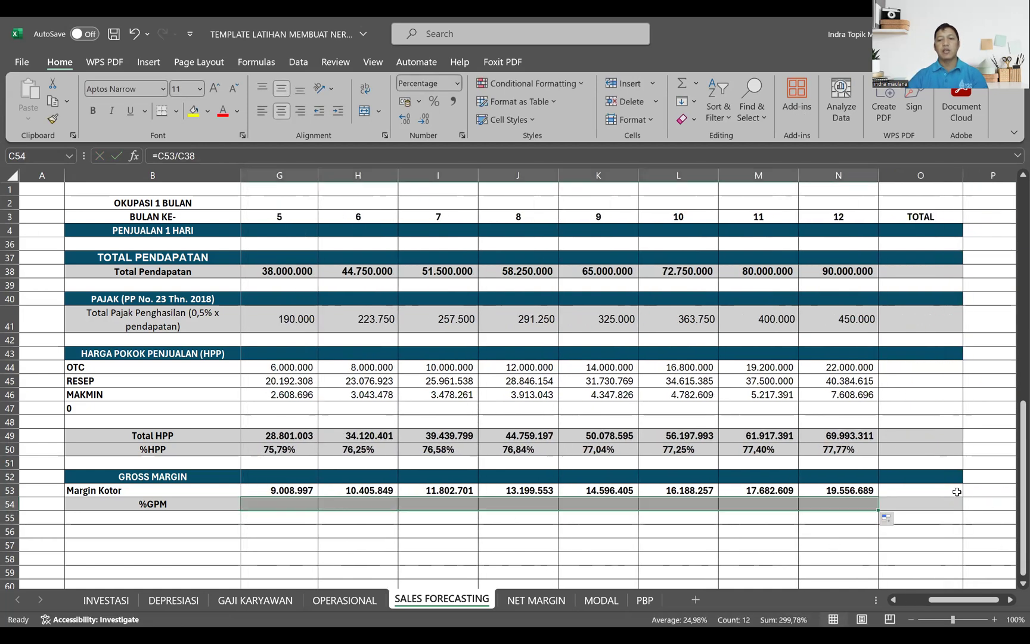
Step: Copy the MAKMIN total formula from O25 into O28 for Total Omset Penjualan and fill that cell grey like its row
scroll(957, 491, up, 2)
scroll(956, 491, up, 6)
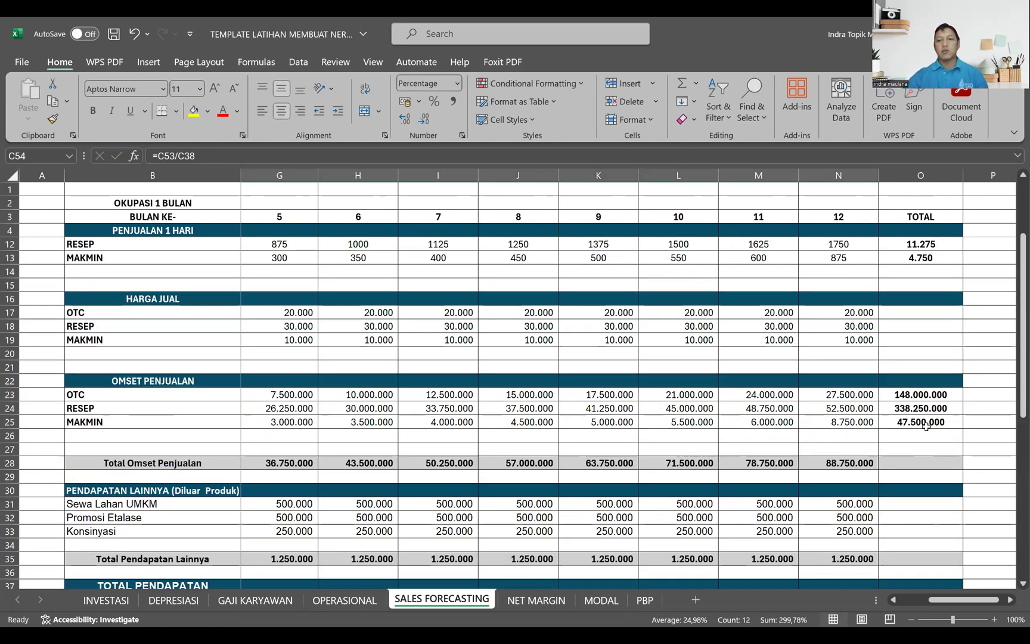
click(926, 425)
key(ctrl+c)
click(916, 463)
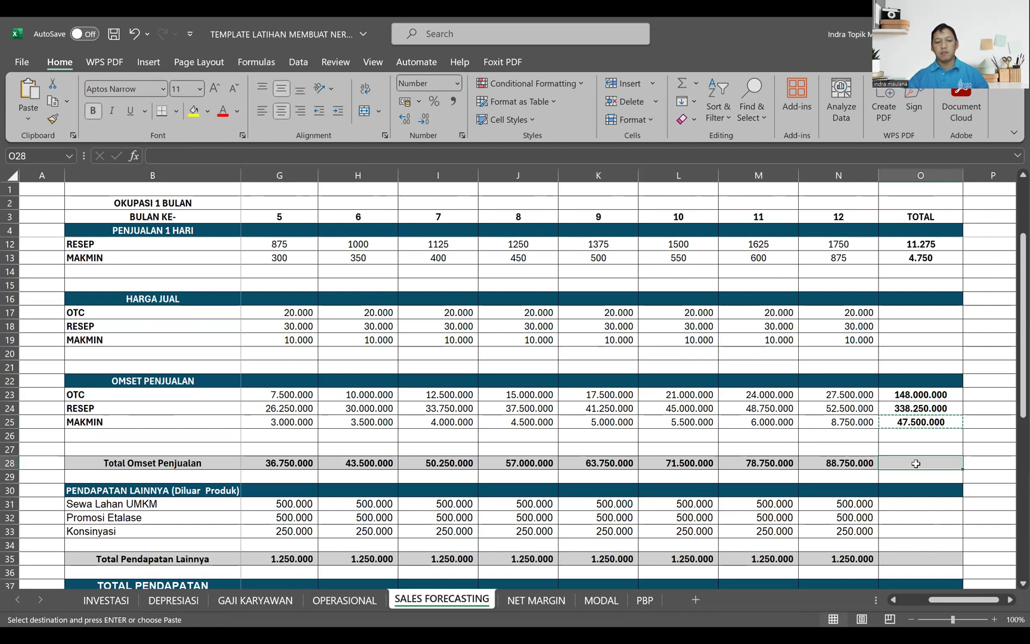
key(ctrl+v)
scroll(913, 509, down, 2)
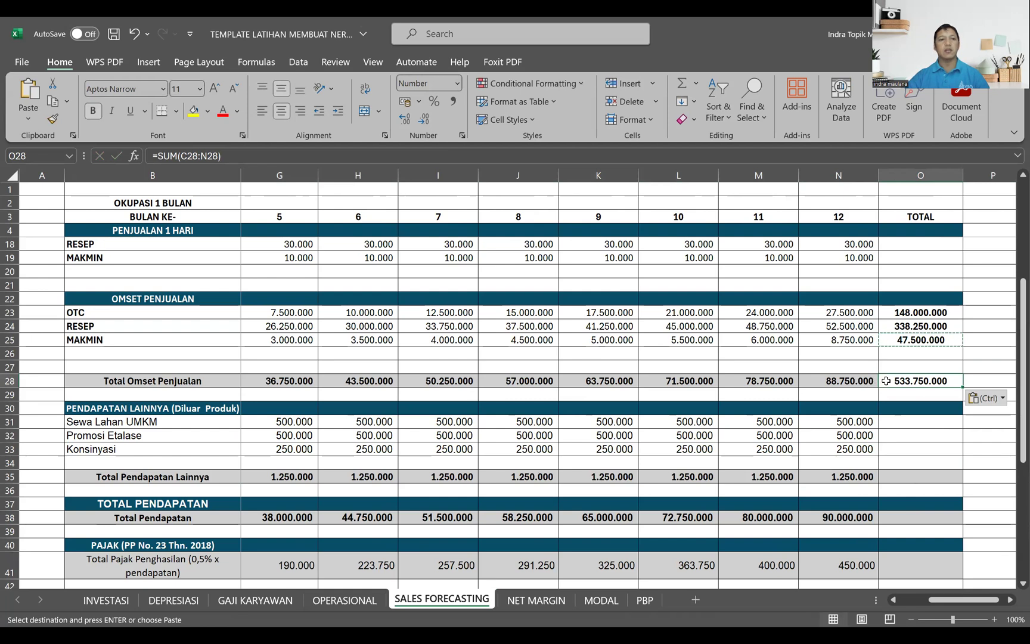
click(208, 112)
click(218, 298)
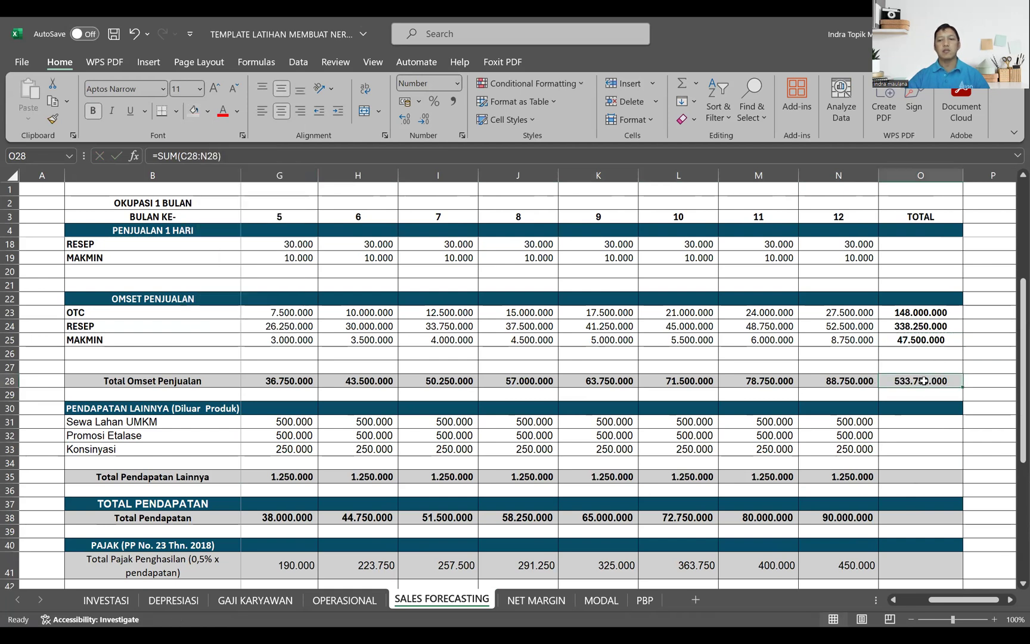
Step: Copy the total in O28 into O35 for Total Pendapatan Lainnya and O38 for Total Pendapatan
key(ctrl+c)
click(933, 477)
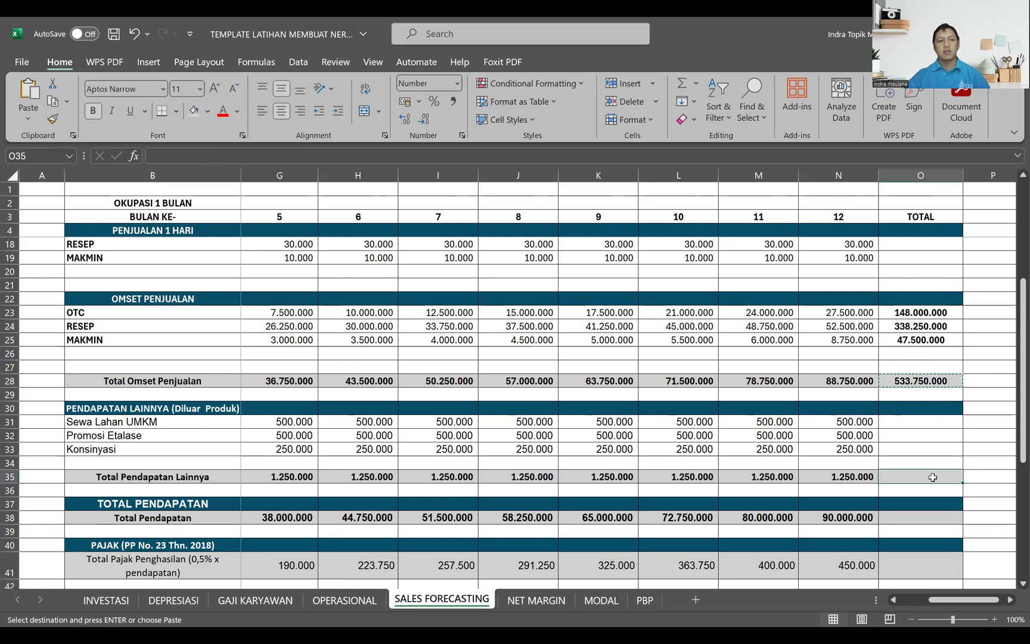
key(ctrl+v)
scroll(926, 477, down, 1)
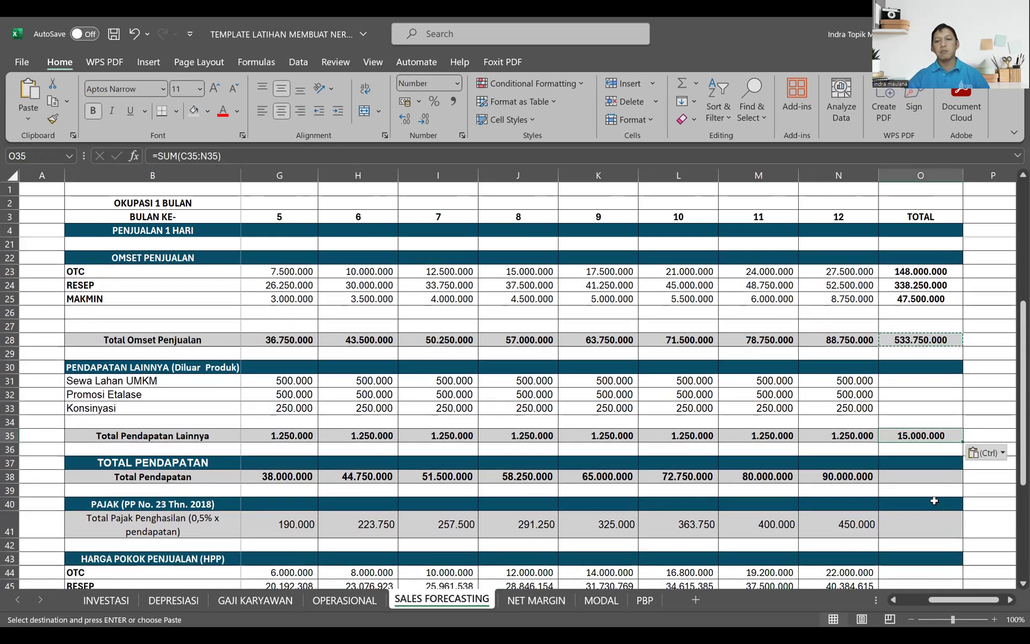
click(924, 478)
key(ctrl+v)
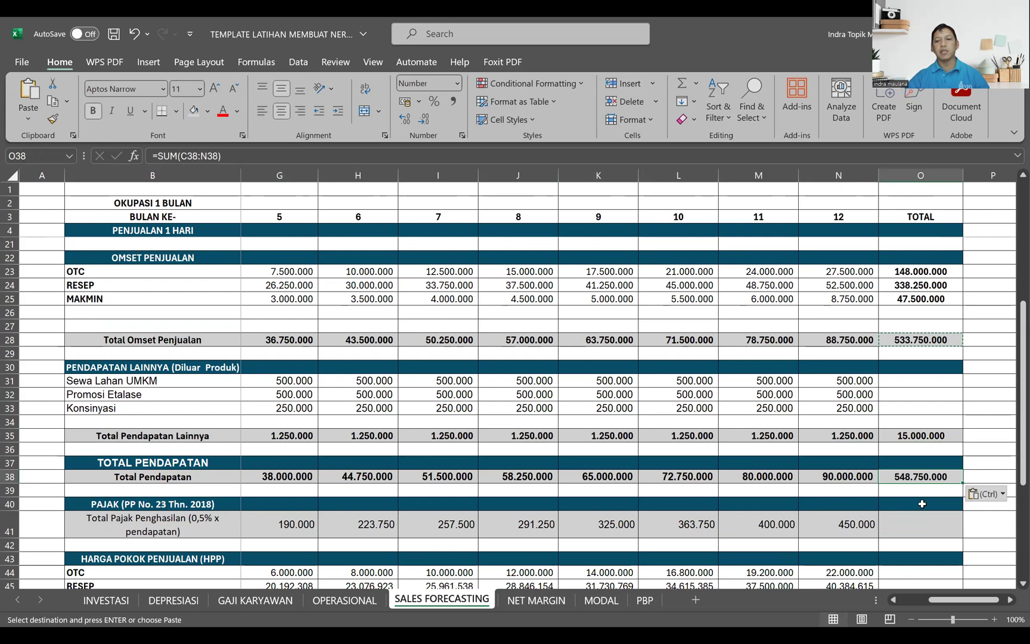
Step: Paste the copied total formula into O41 for the income tax and O49 for Total HPP
scroll(919, 519, down, 2)
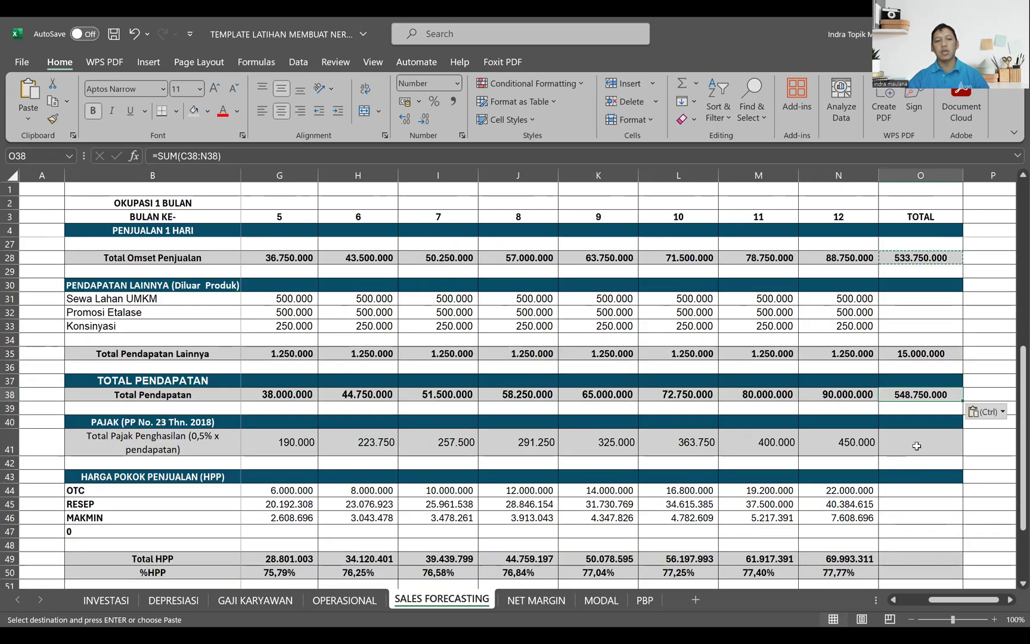
click(917, 443)
key(ctrl+v)
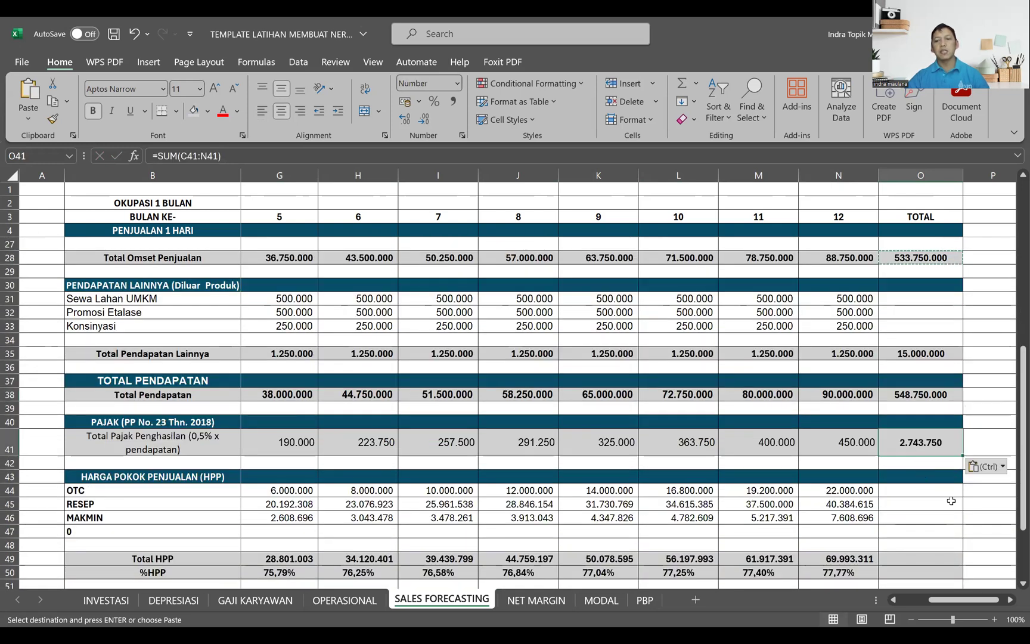
scroll(956, 504, down, 1)
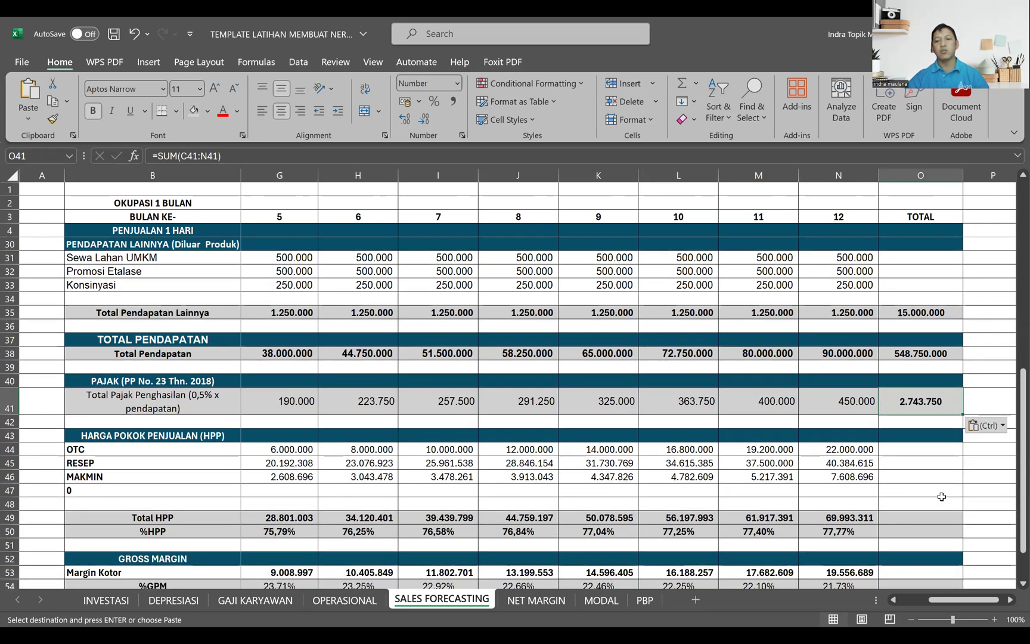
click(923, 514)
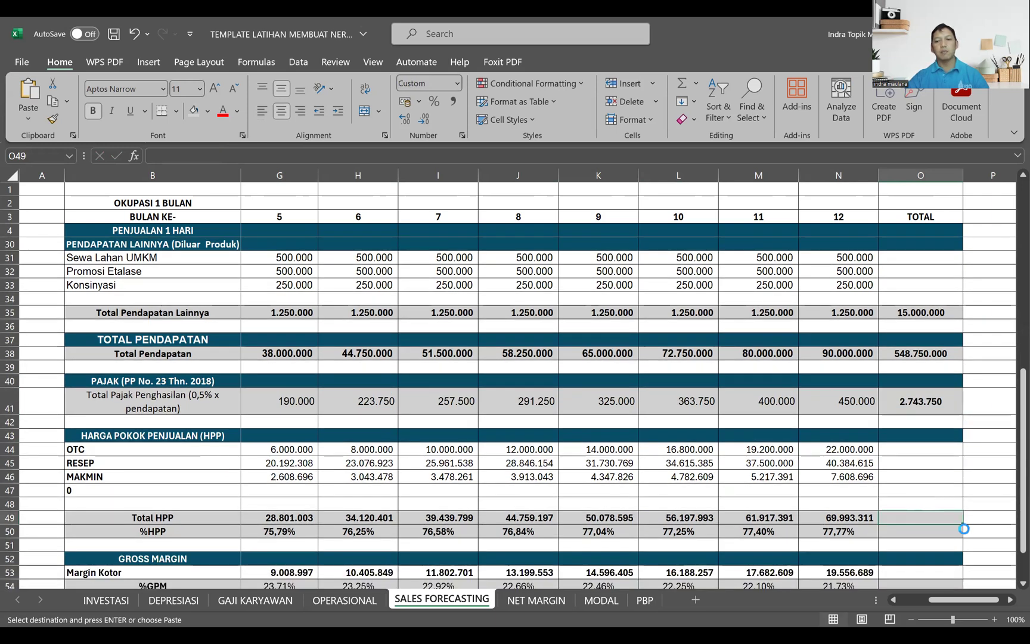
key(ctrl+v)
Step: Paste the copied total formula into O53 for Margin Kotor
scroll(948, 530, down, 2)
click(926, 492)
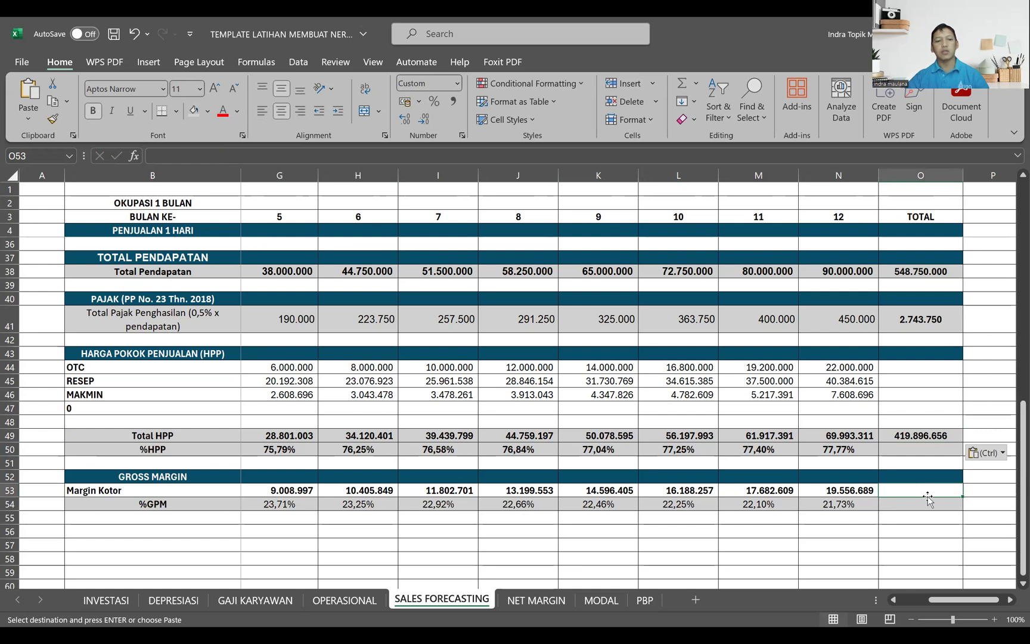
key(ctrl+v)
click(922, 503)
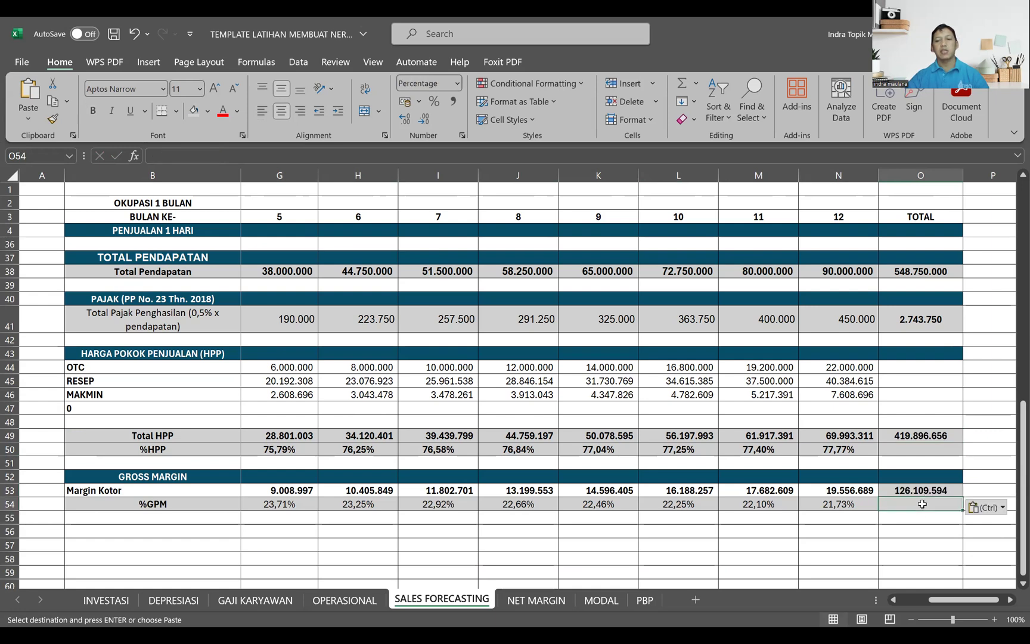
Step: Enter =O53/O38 in P53 to calculate Margin Kotor as a percentage of total income
drag(959, 600, 966, 601)
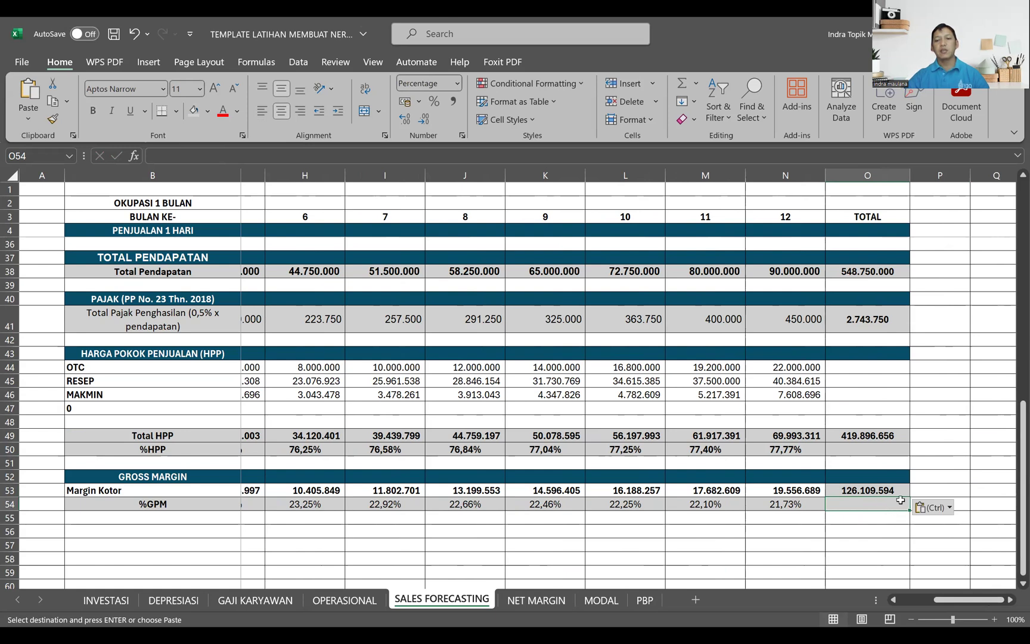
click(930, 490)
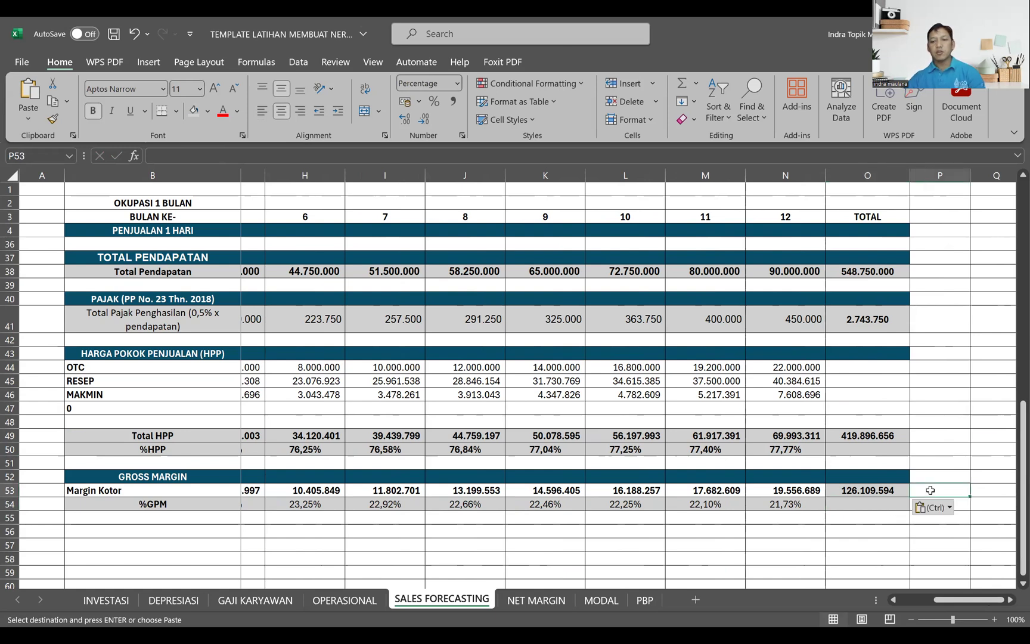
text(=)
click(886, 491)
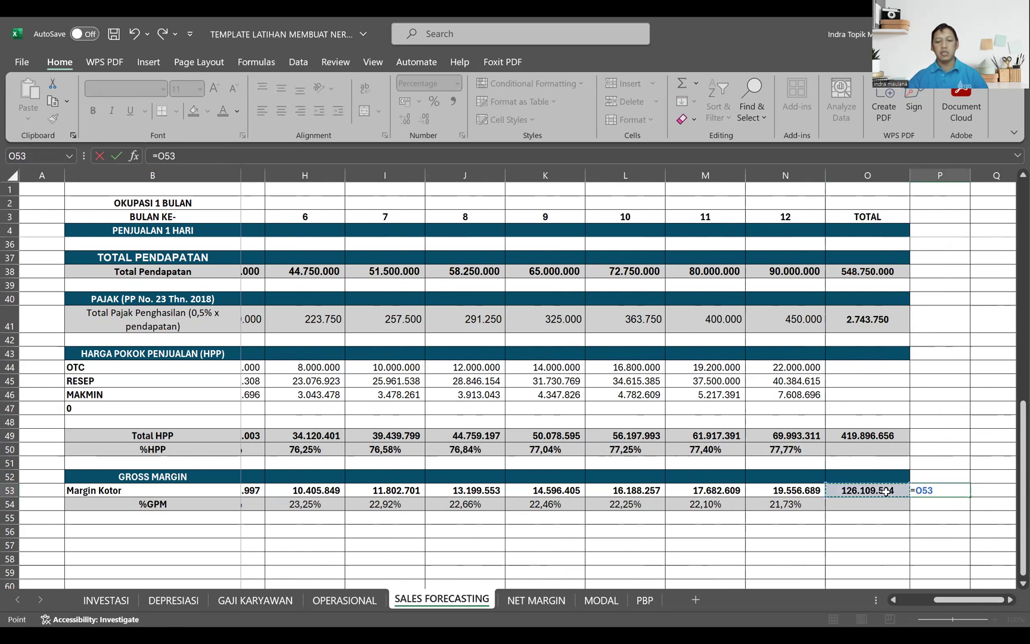
text(/)
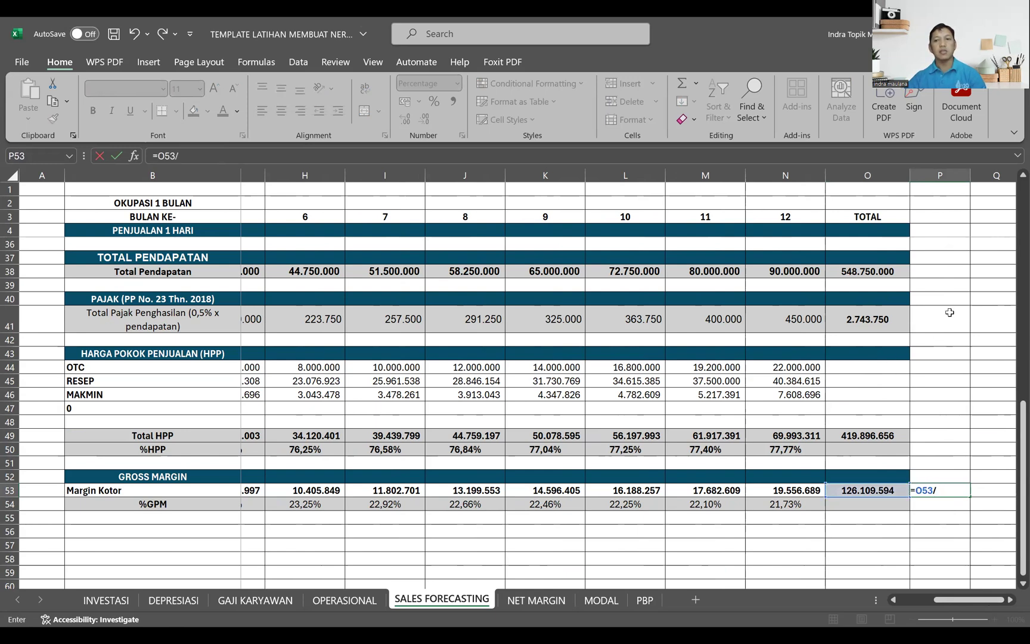
click(885, 273)
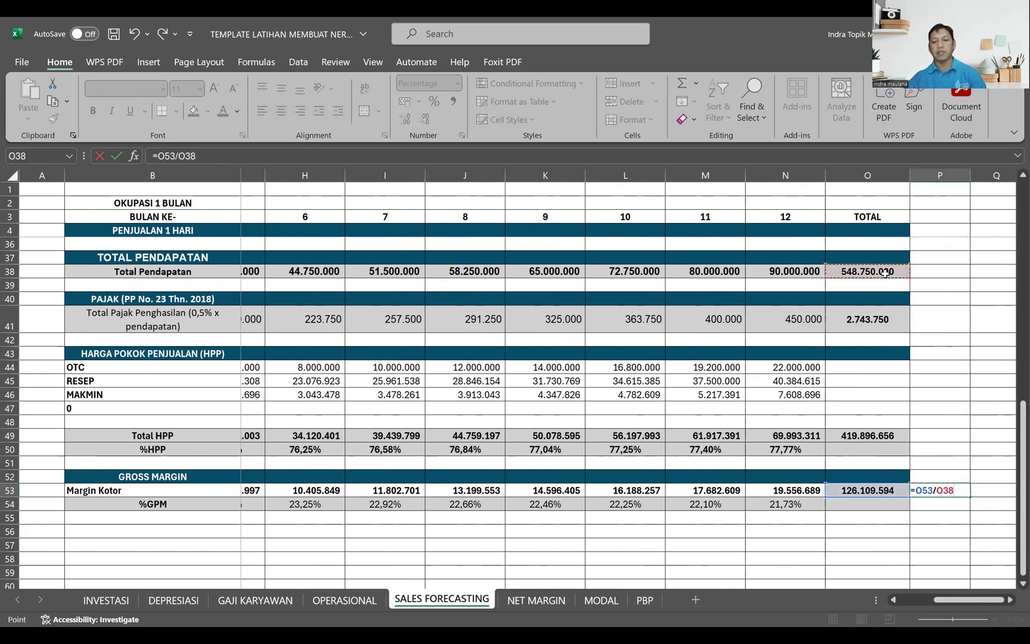
key(Return)
Step: Enter =O49/O38 in P49 to calculate Total HPP as a percentage of total income
click(921, 434)
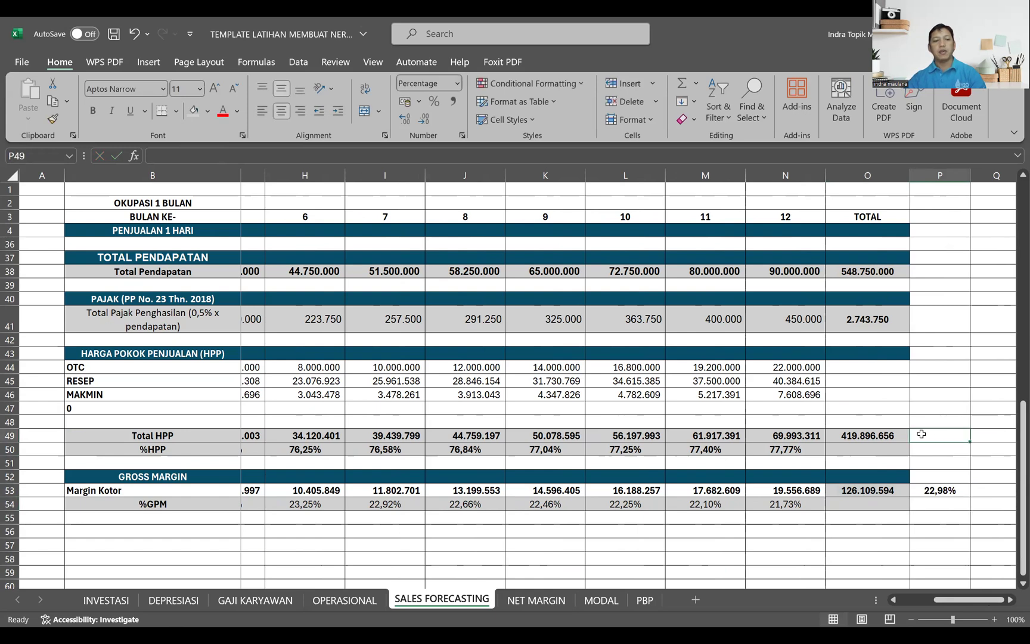
text(=)
click(881, 438)
text(/)
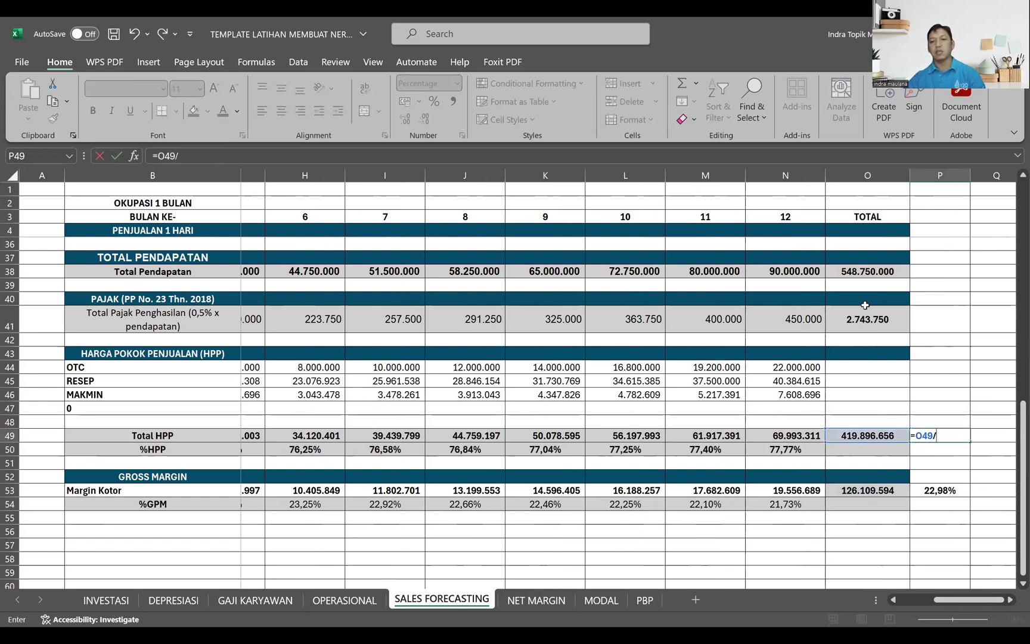
click(861, 272)
key(Return)
Step: Enter =O41/O38 in P41 to calculate the income tax as a percentage of total income
click(939, 309)
text(=)
click(875, 320)
text(/)
click(867, 271)
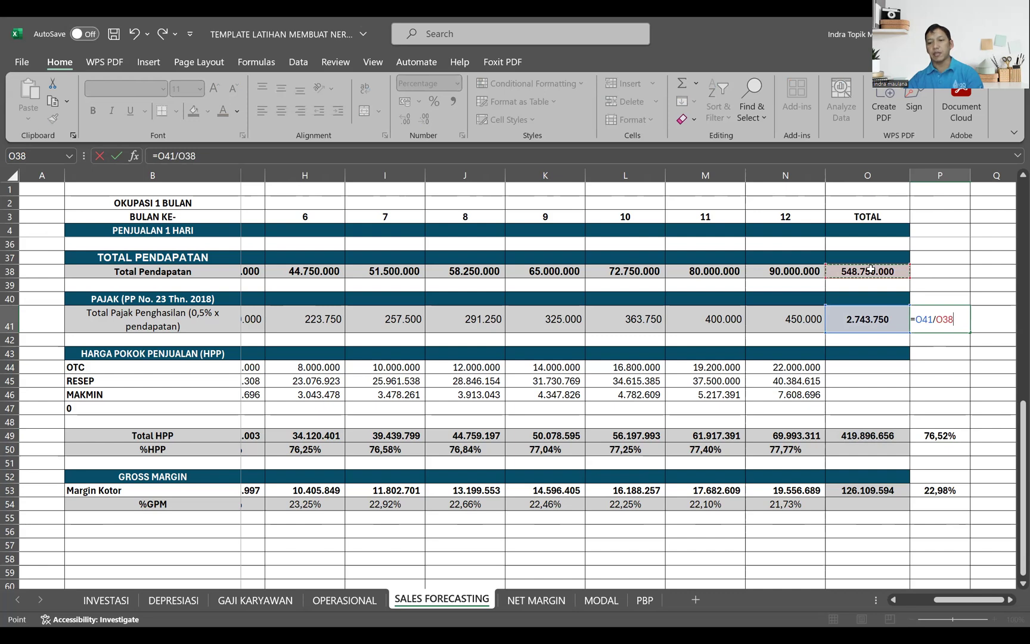
key(Return)
Step: Check the combined percentages with =SUM(P40:P54) in P55 and clear the cell
click(946, 519)
text(=sum()
key(Up)
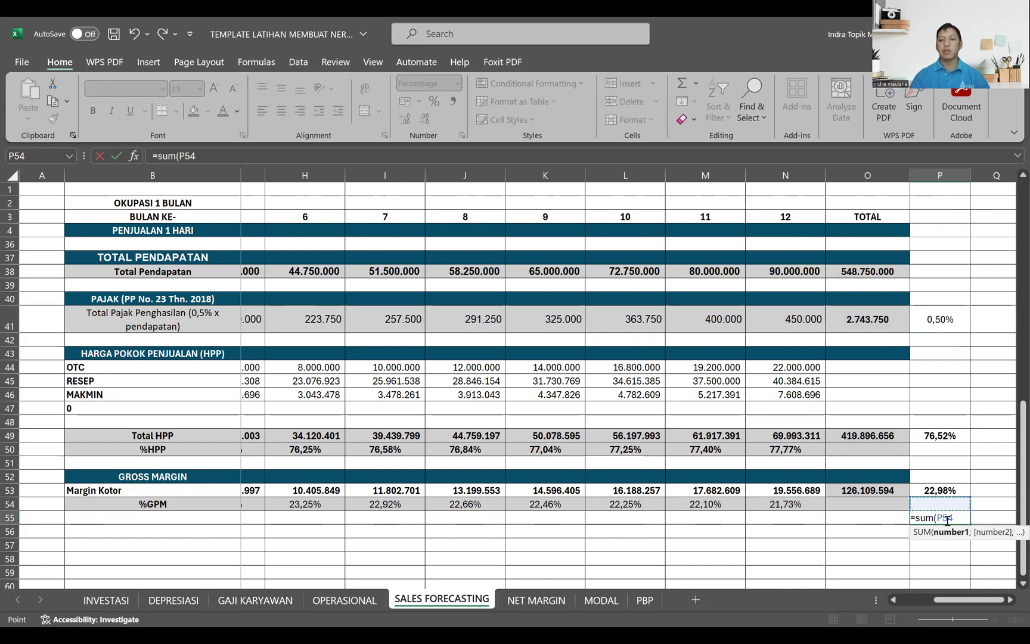
key(shift+Up)
key(shift+Up)
key(shift+Up)
key(shift+Up)
key(shift+Up)
key(shift+Up)
key(shift+Up)
key(shift+Up)
key(shift+Up)
key(shift+Up)
key(shift+Up)
key(shift+Up)
key(shift+Up)
key(shift+Up)
key(Return)
click(946, 517)
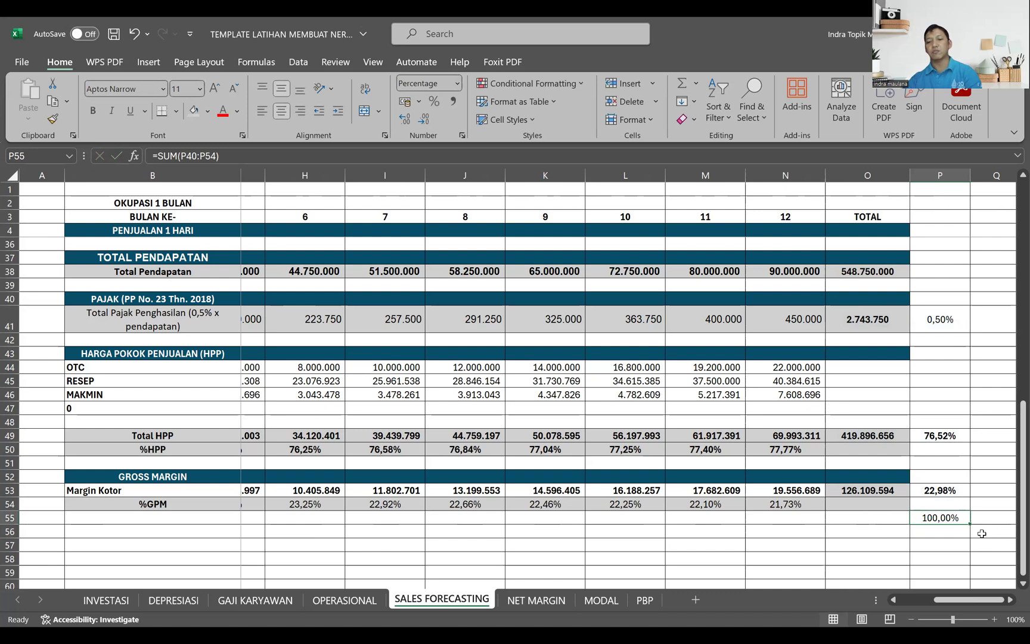
key(Delete)
Step: Review the Total HPP percentage in P49 and the Margin Kotor percentage in P53
scroll(971, 518, up, 1)
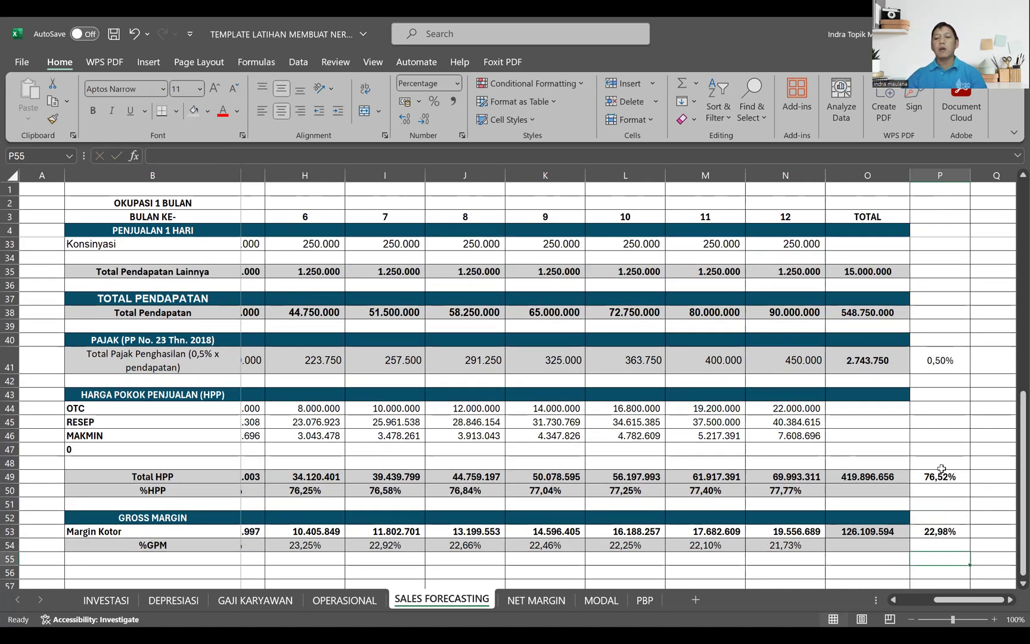
click(934, 477)
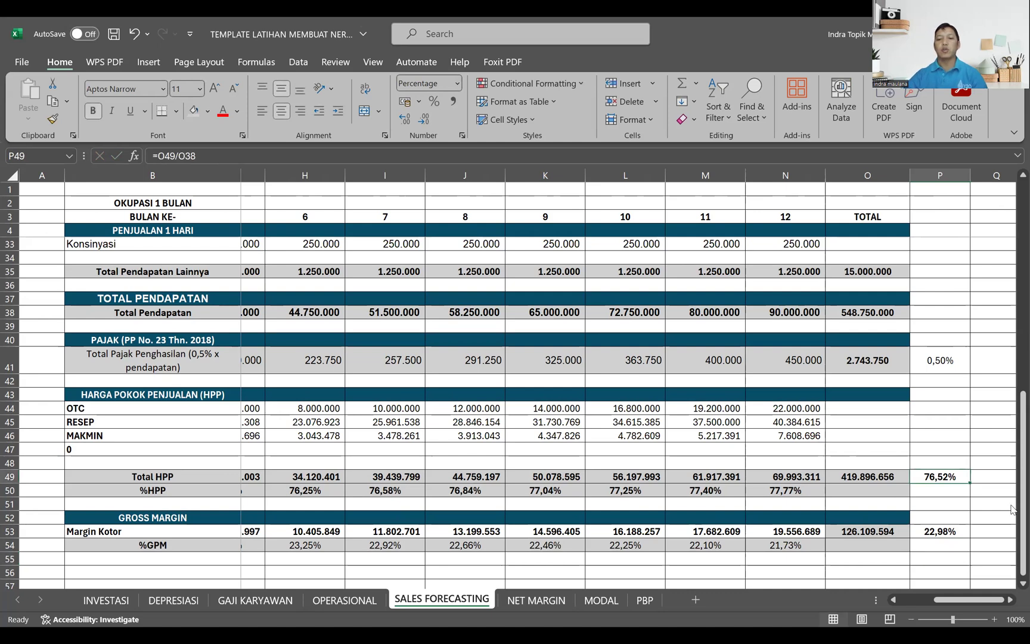
click(946, 537)
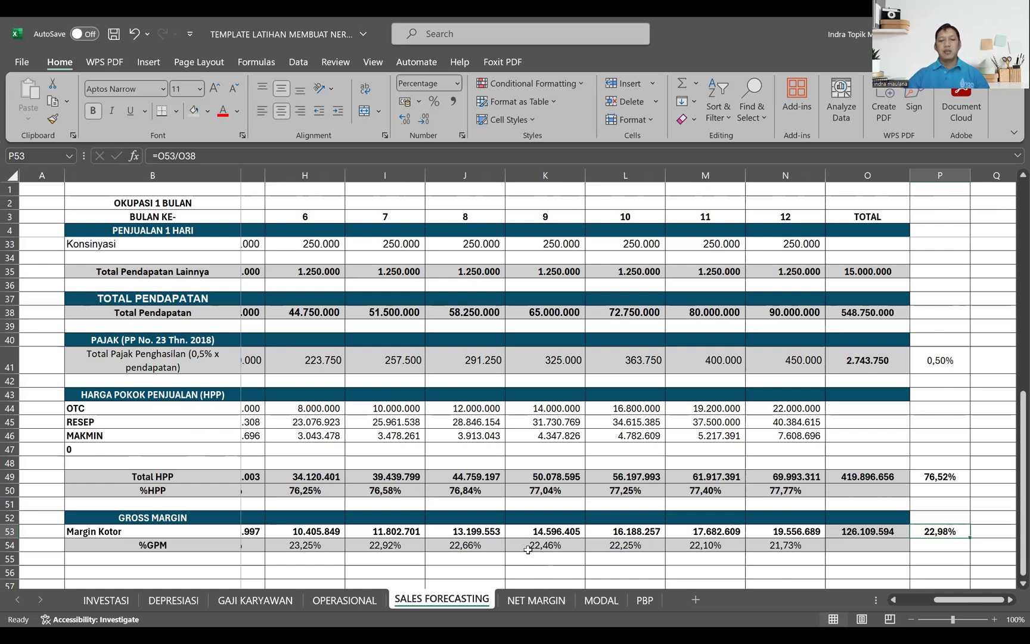
drag(966, 600, 996, 603)
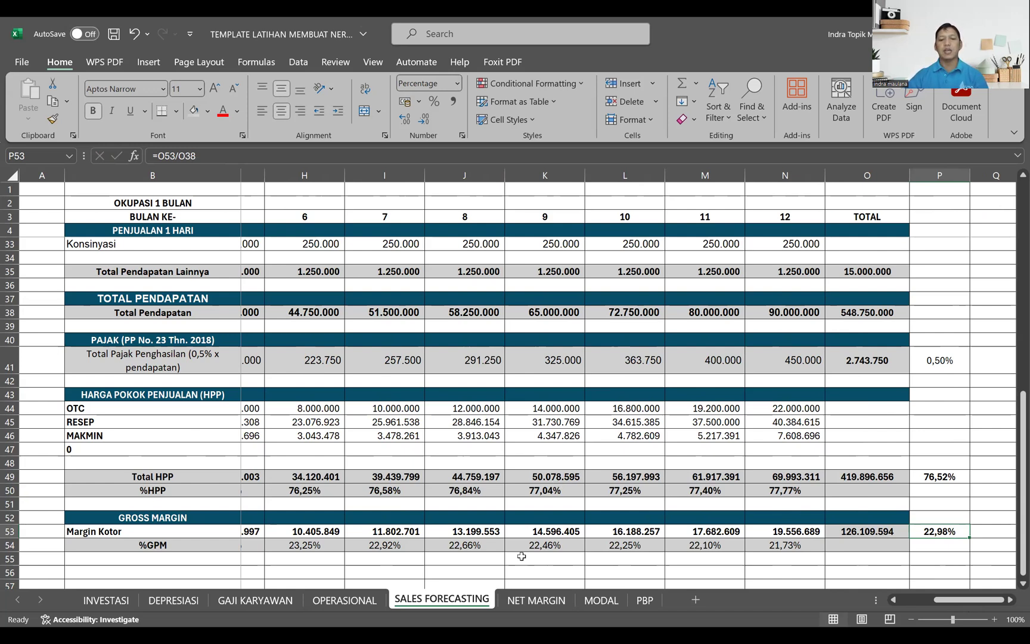
Step: Look over the NET MARGIN sheet down to Break Even Poin, and go to BIAYA INVESTASI on the MODAL sheet
click(535, 599)
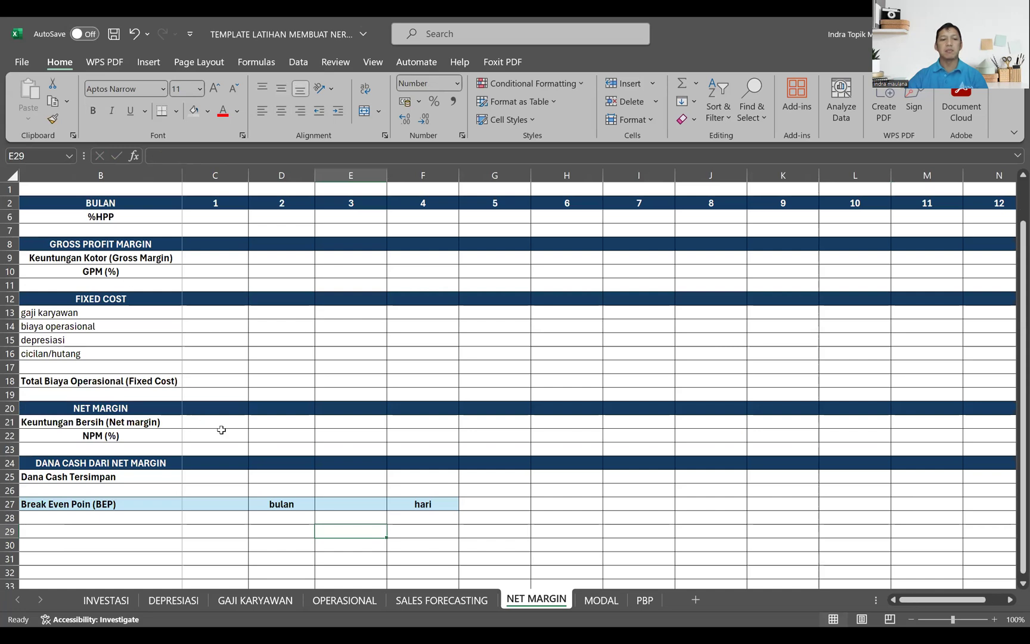
click(9, 504)
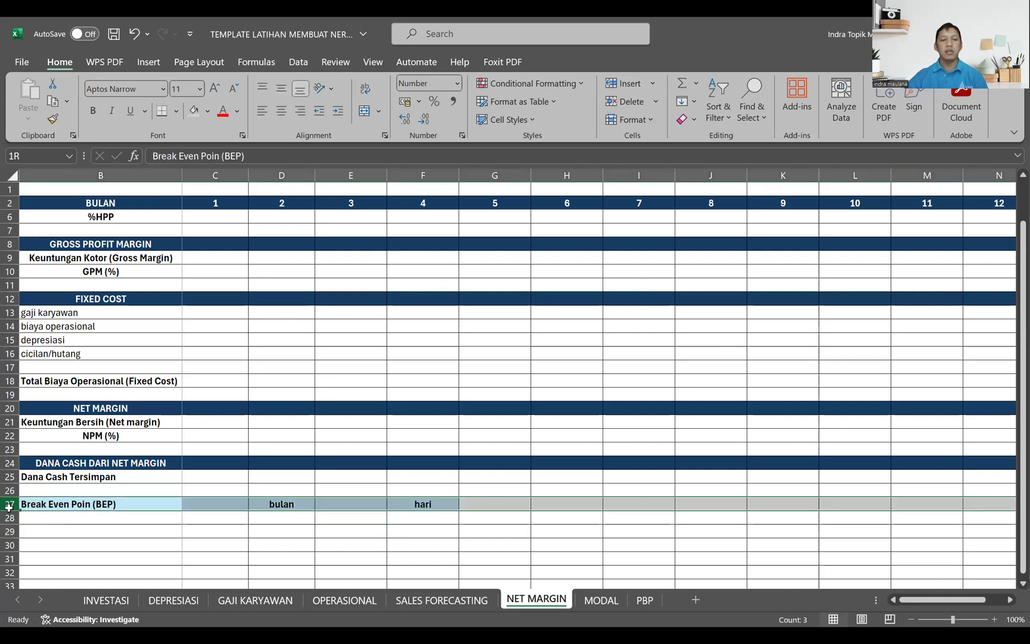
drag(9, 505, 9, 517)
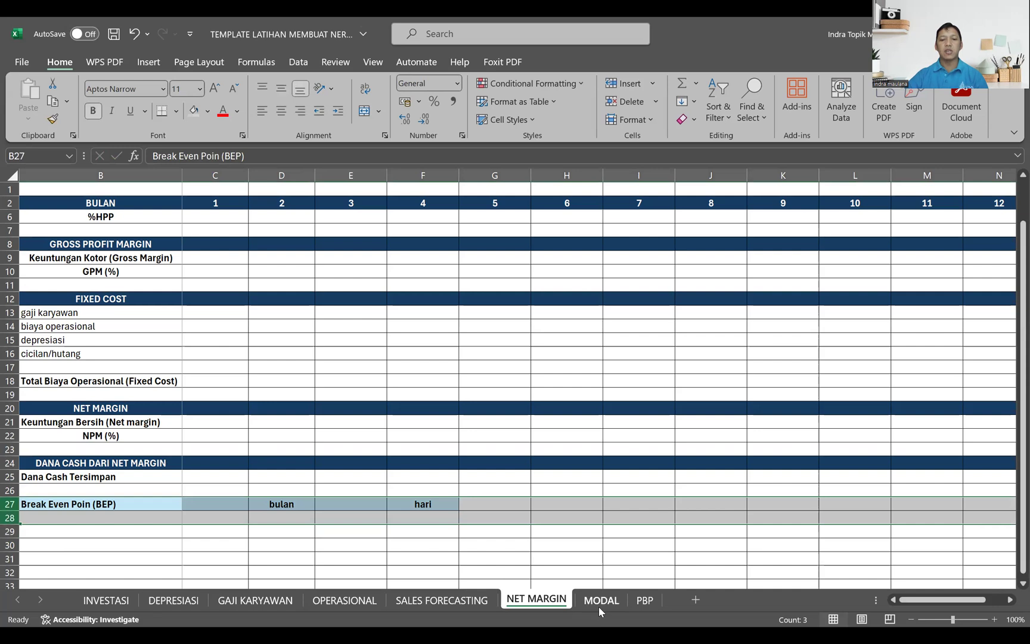
click(599, 606)
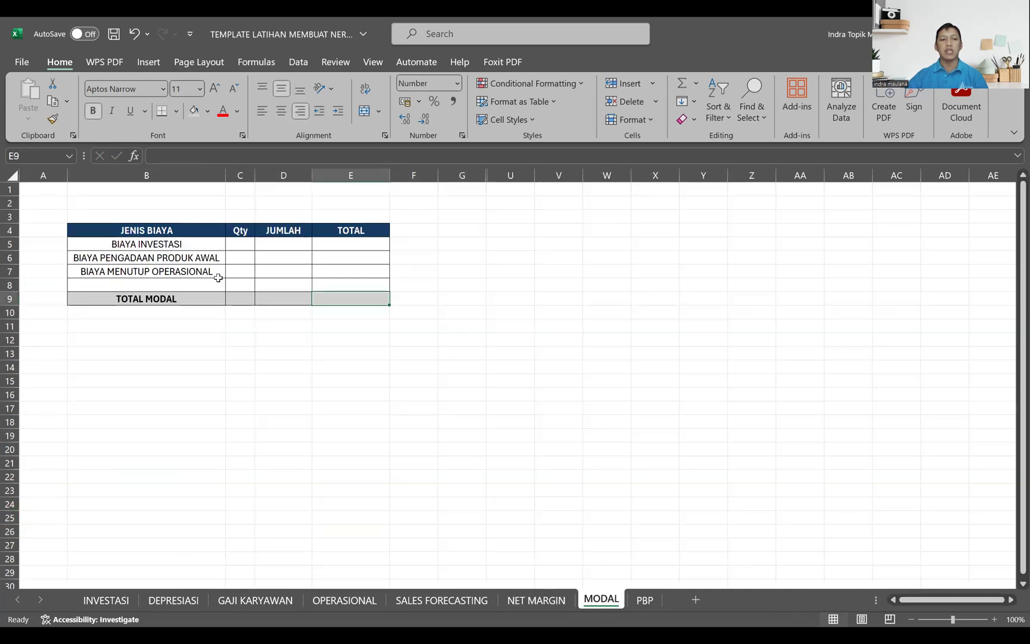
click(177, 245)
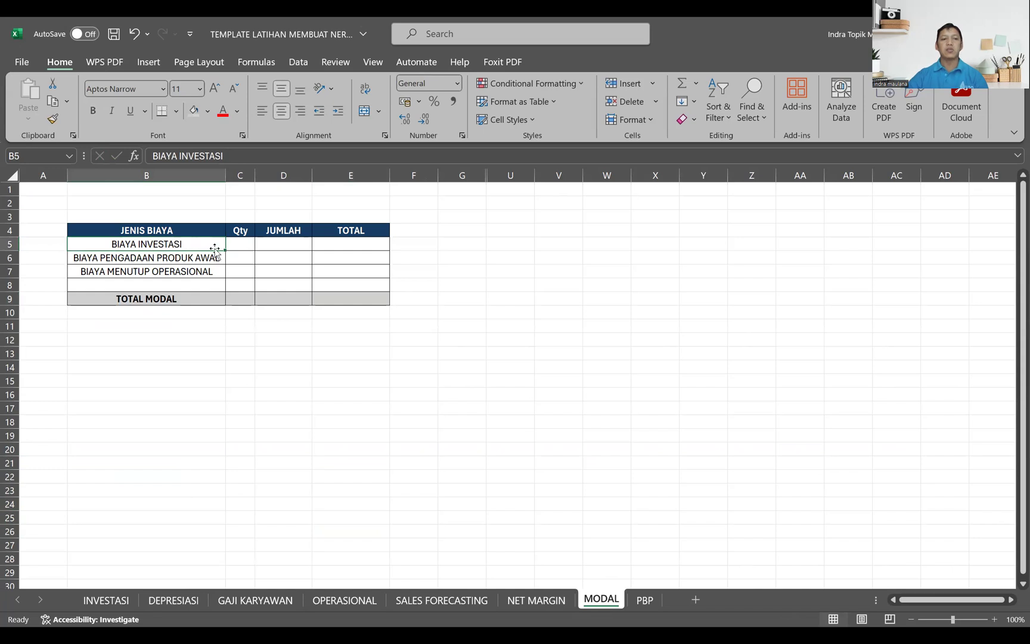
Step: Look over the cost rows on the MODAL sheet and the PayBack Period rows 25 and 26 on the PBP sheet
click(278, 258)
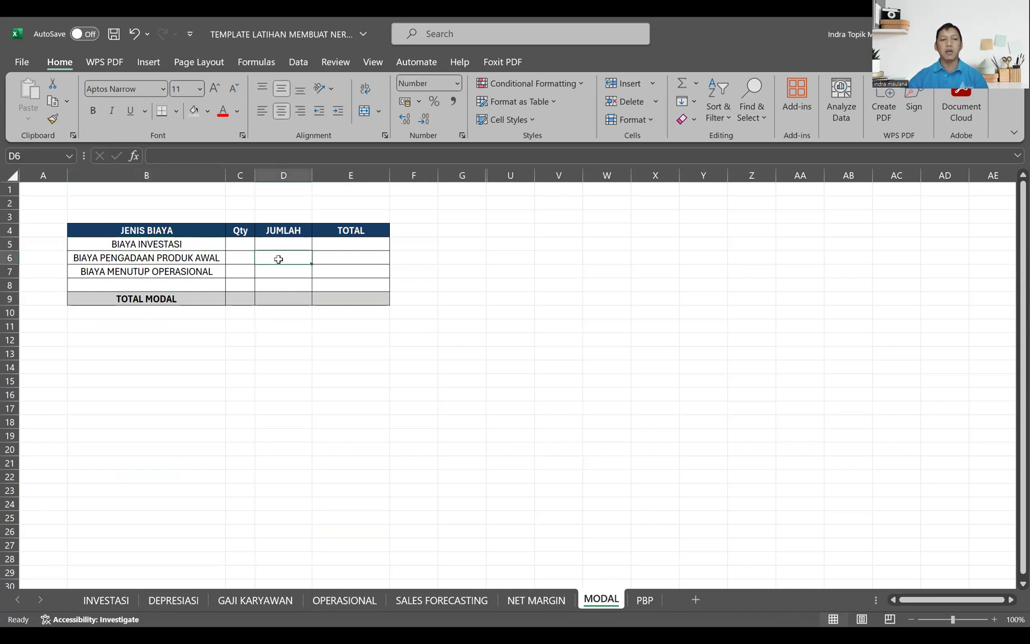
click(284, 270)
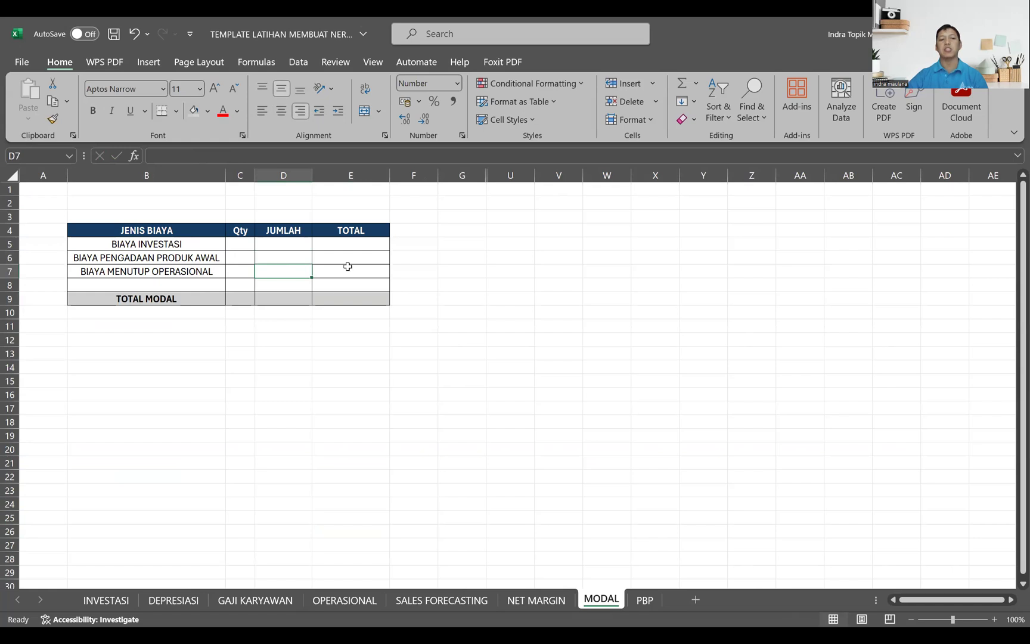
click(644, 600)
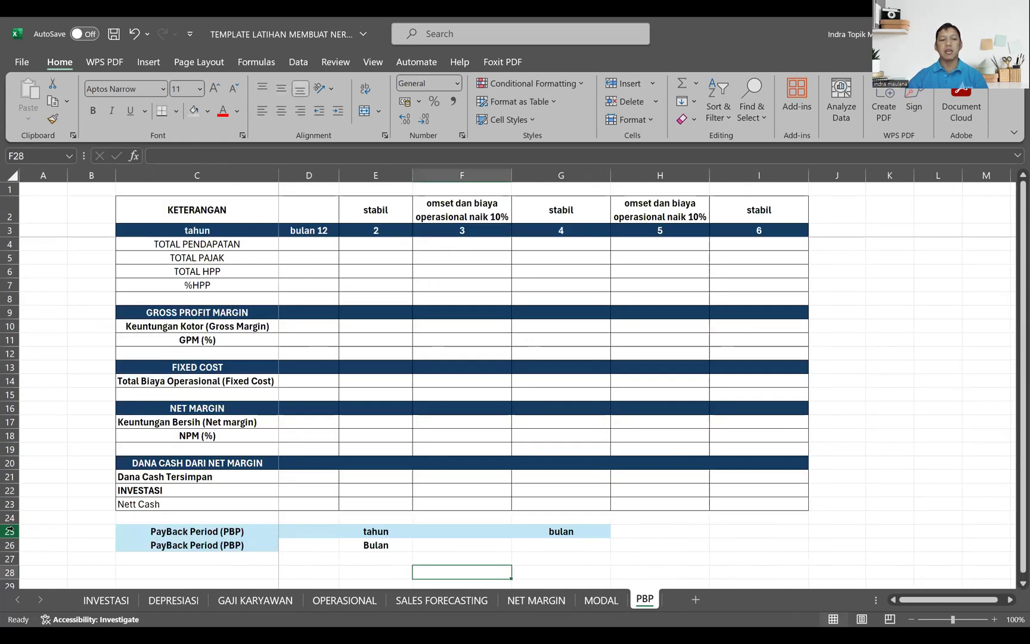
drag(9, 531, 5, 546)
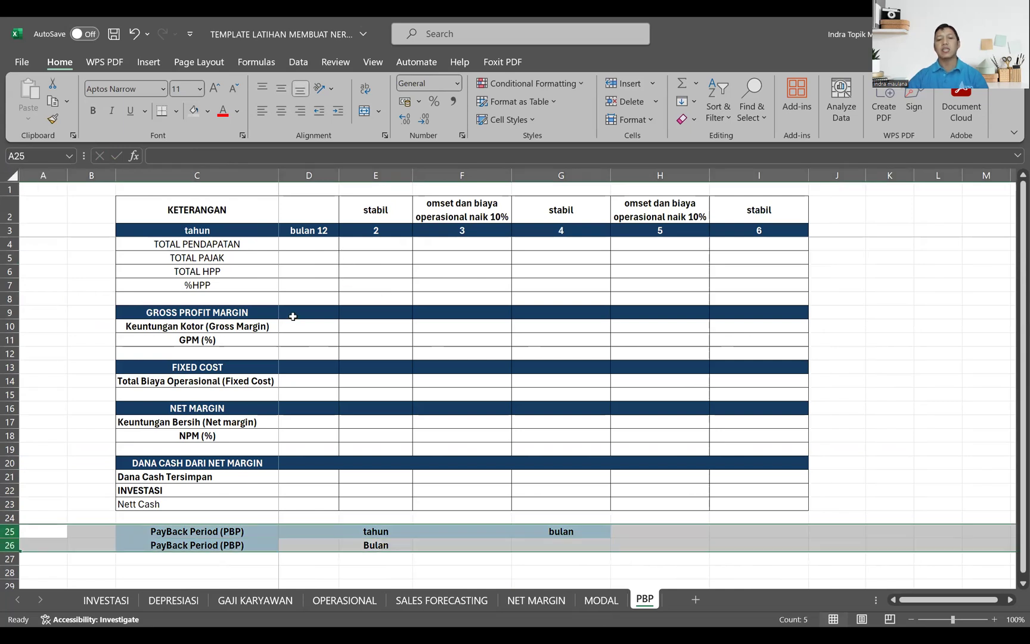
Step: Review the SALES FORECASTING margins and the GAJI KARYAWAN, OPERASIONAL and DEPRESIASI sheets, and go to the NET MARGIN sheet
click(455, 609)
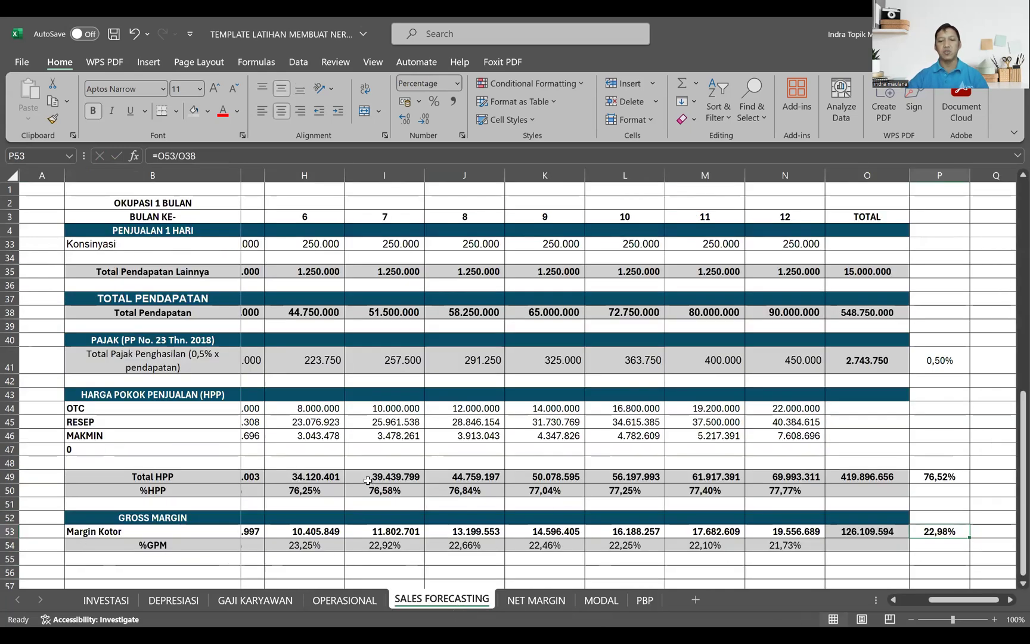
scroll(368, 479, down, 1)
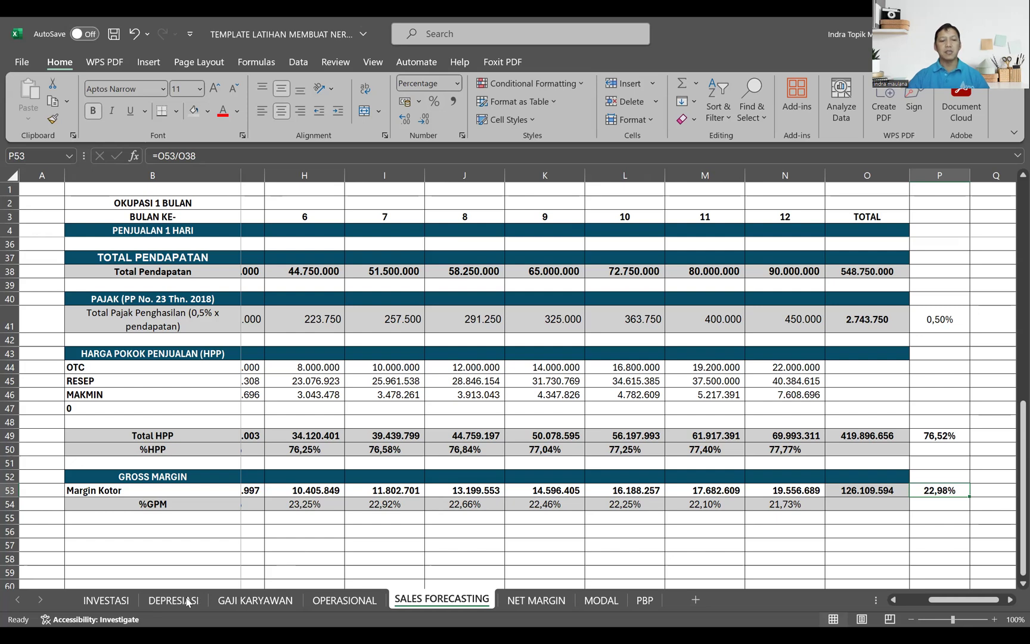
click(244, 603)
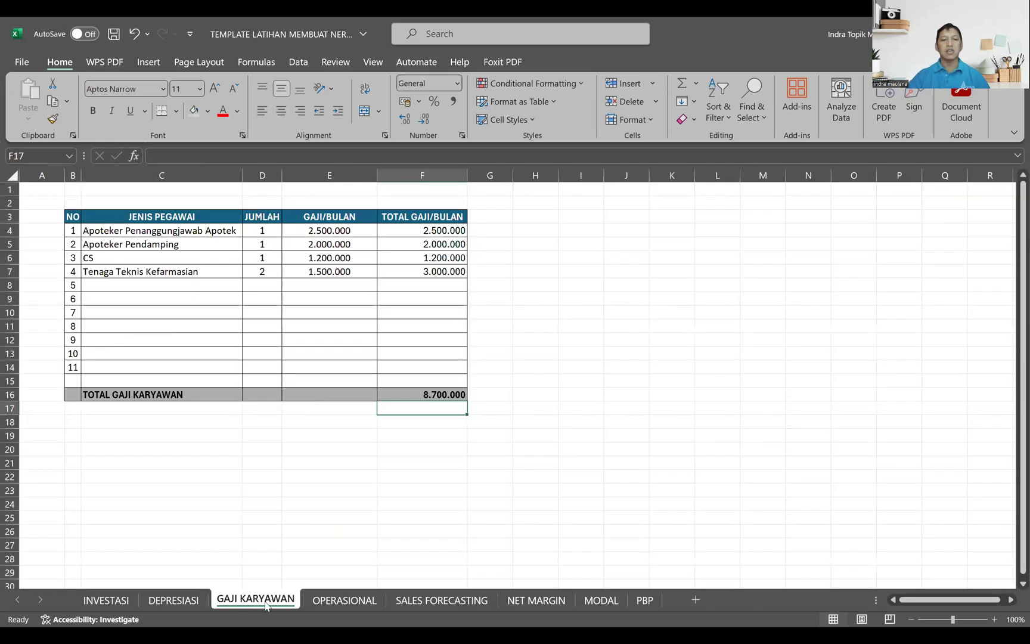
click(330, 606)
click(180, 603)
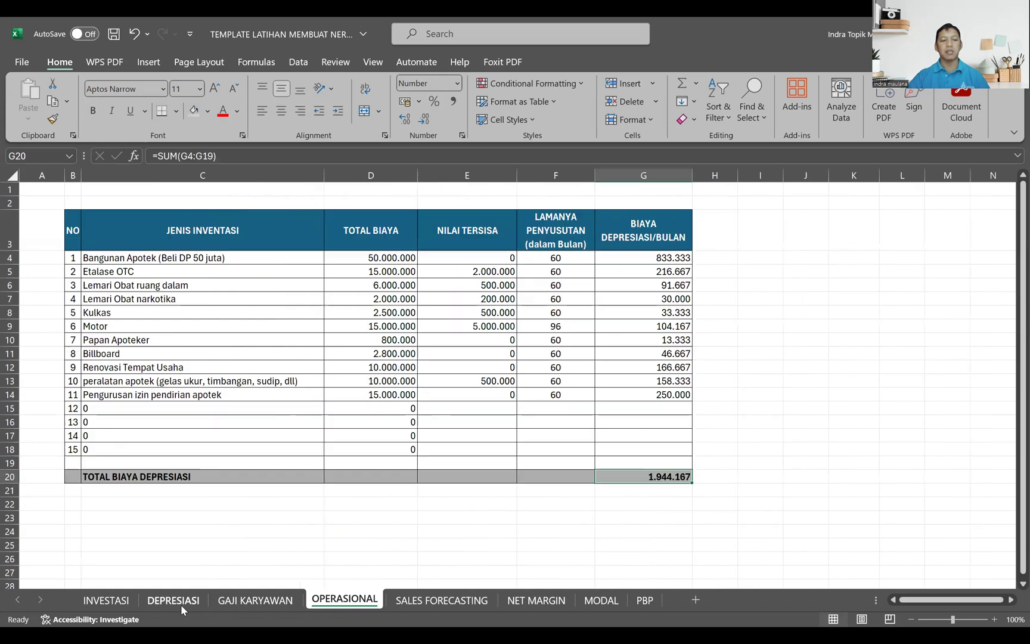
click(536, 601)
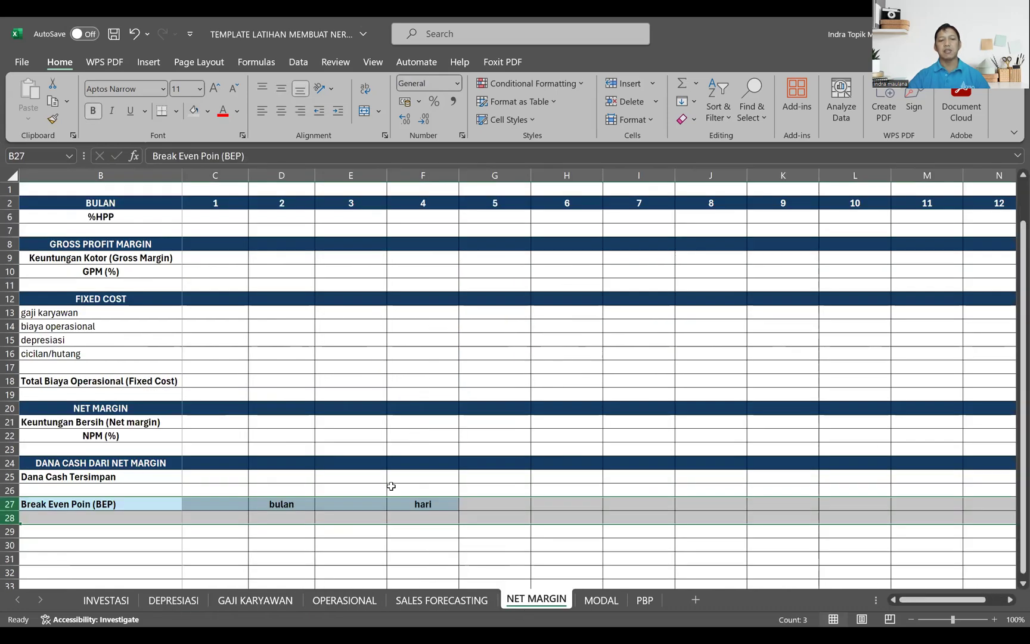